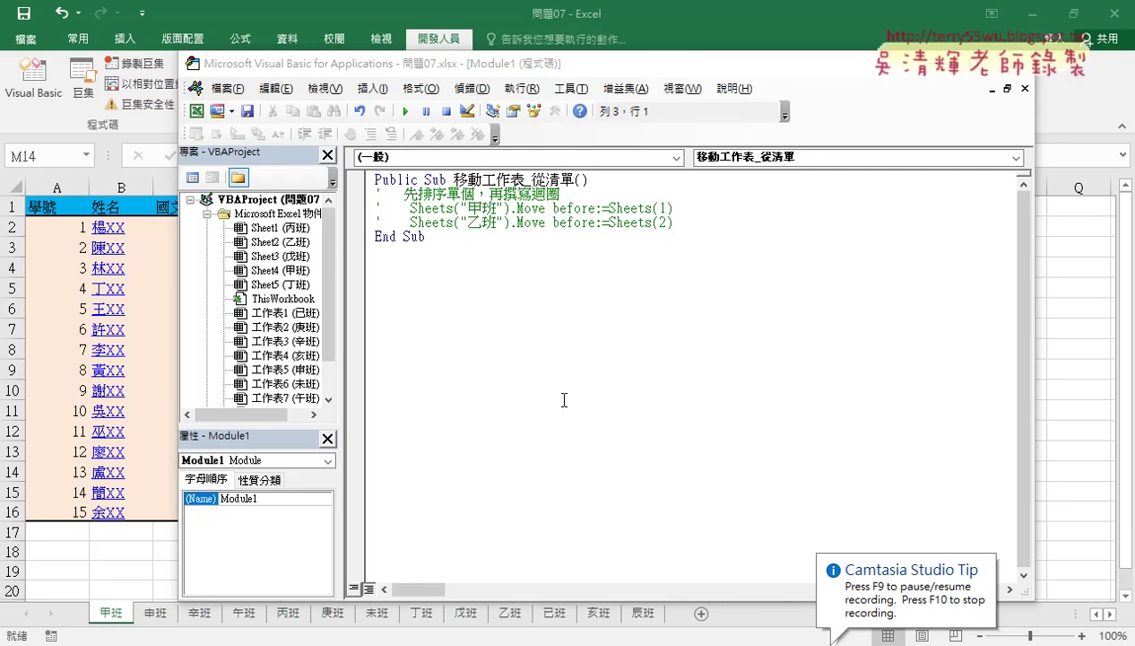
Step: Hide the VBA editor to show the worksheet and select the 清單 header in I1
drag(577, 68, 659, 86)
key(alt+F11)
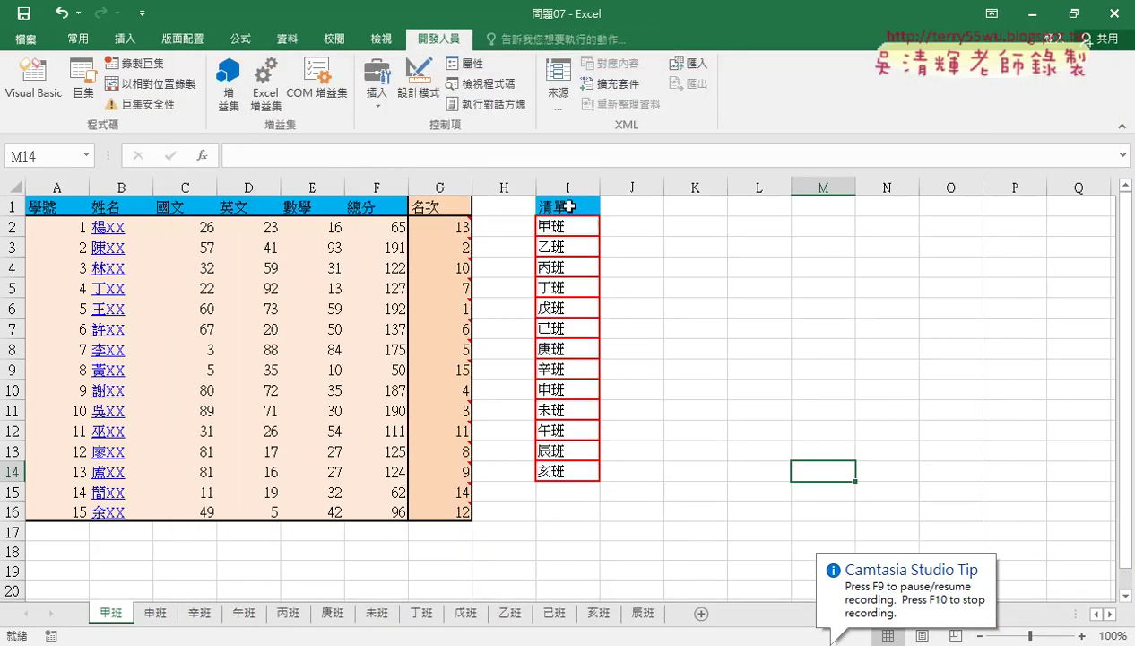
click(568, 207)
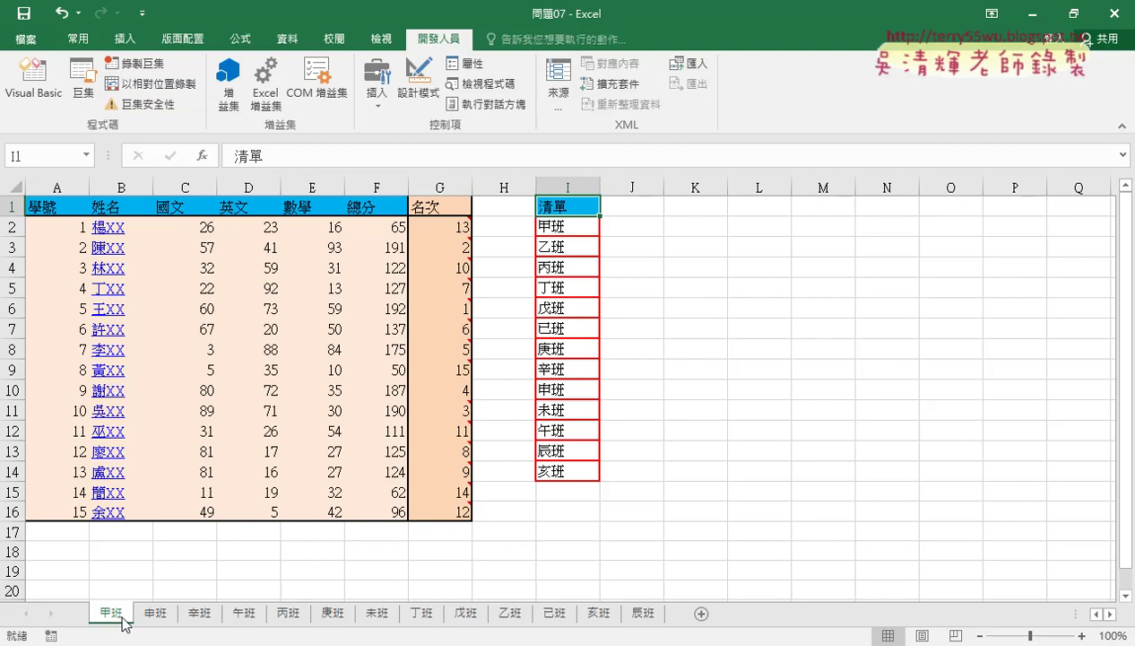
Step: Annotate the 甲班 tab, the 清單 header and the row of class sheet tabs, then clear the marks
mouse_move(123, 620)
mouse_down()
mouse_move(130, 628)
mouse_move(83, 627)
mouse_move(122, 633)
mouse_up()
mouse_move(536, 215)
mouse_down()
mouse_move(571, 190)
mouse_move(558, 220)
mouse_up()
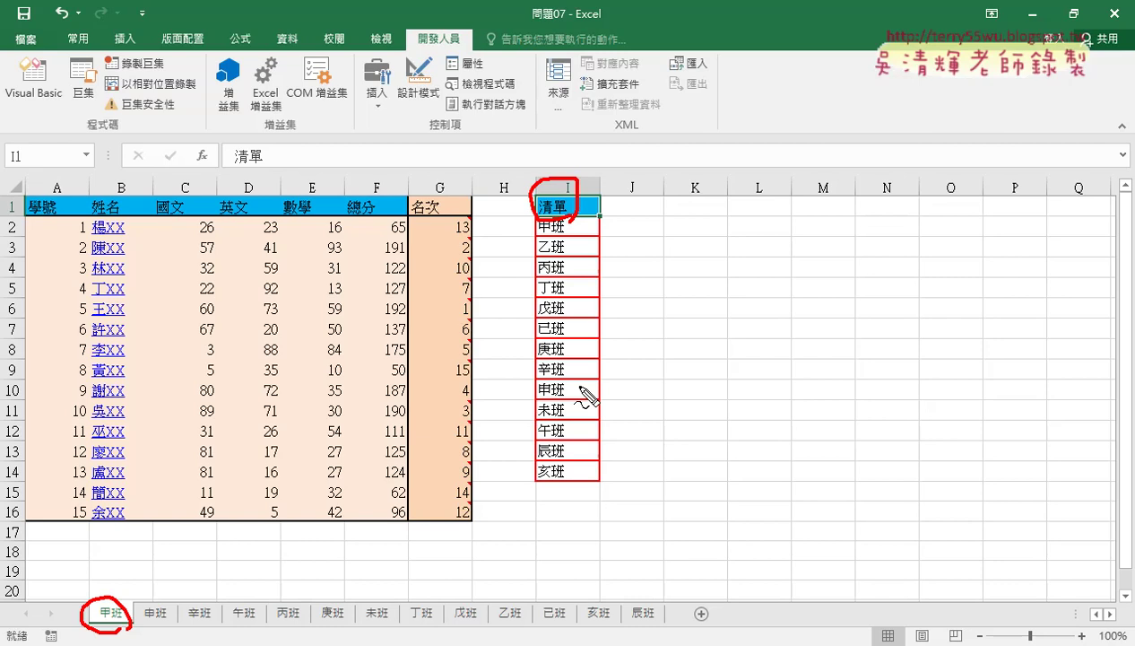
mouse_move(626, 628)
mouse_down()
mouse_move(72, 630)
mouse_move(72, 594)
mouse_move(659, 599)
mouse_move(668, 631)
mouse_move(601, 627)
mouse_up()
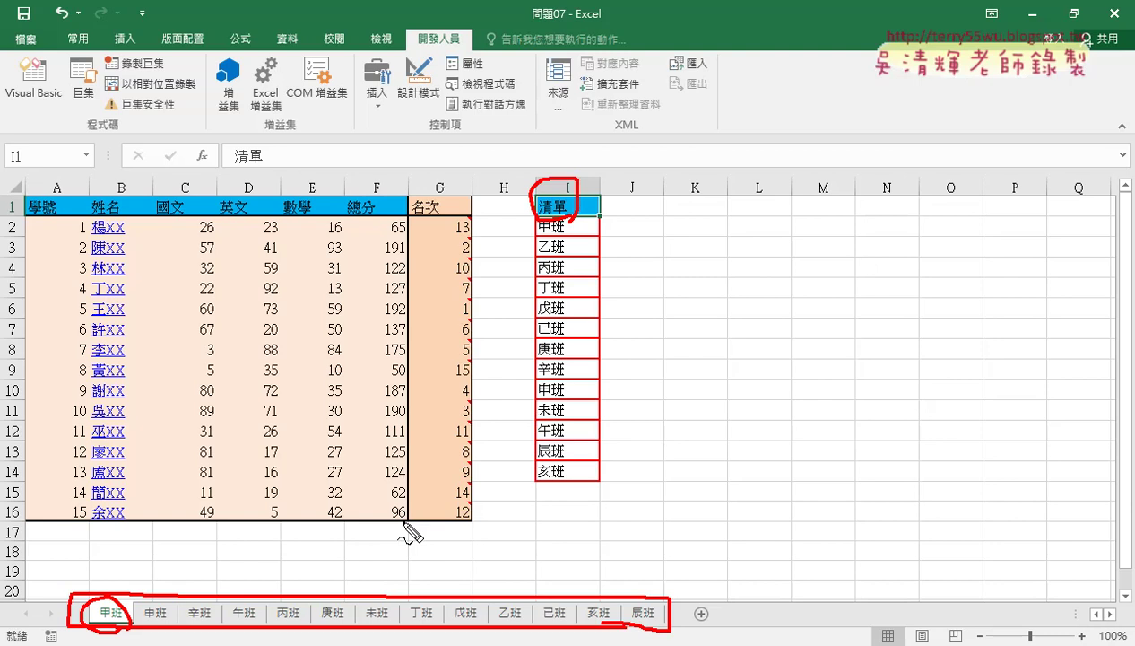
key(Escape)
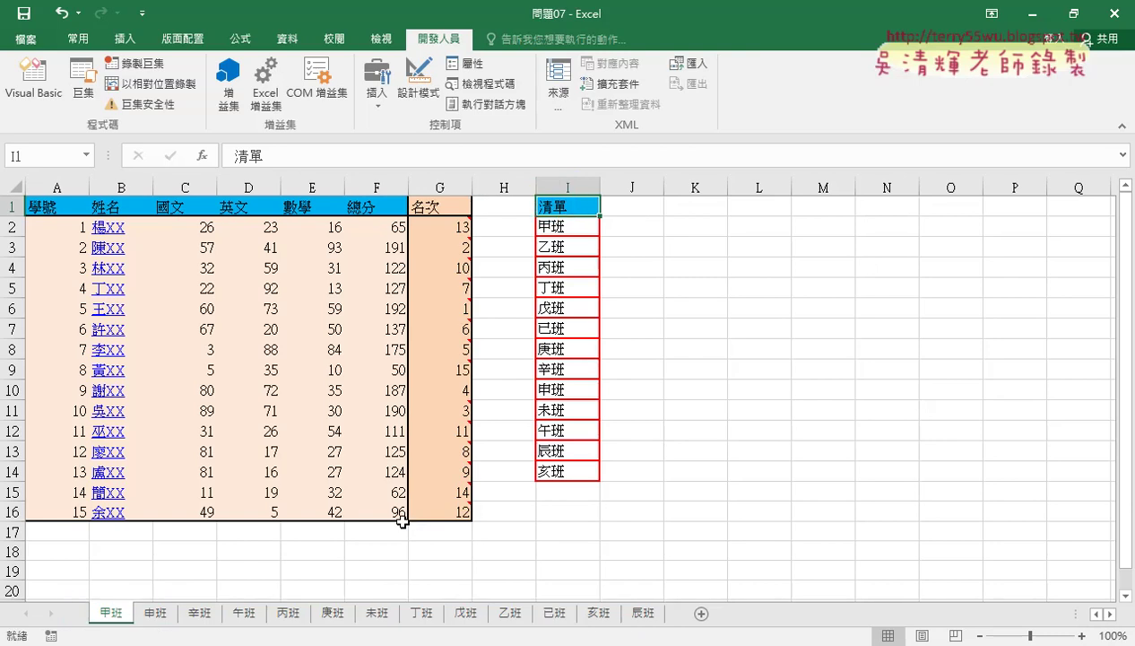
right_click(122, 614)
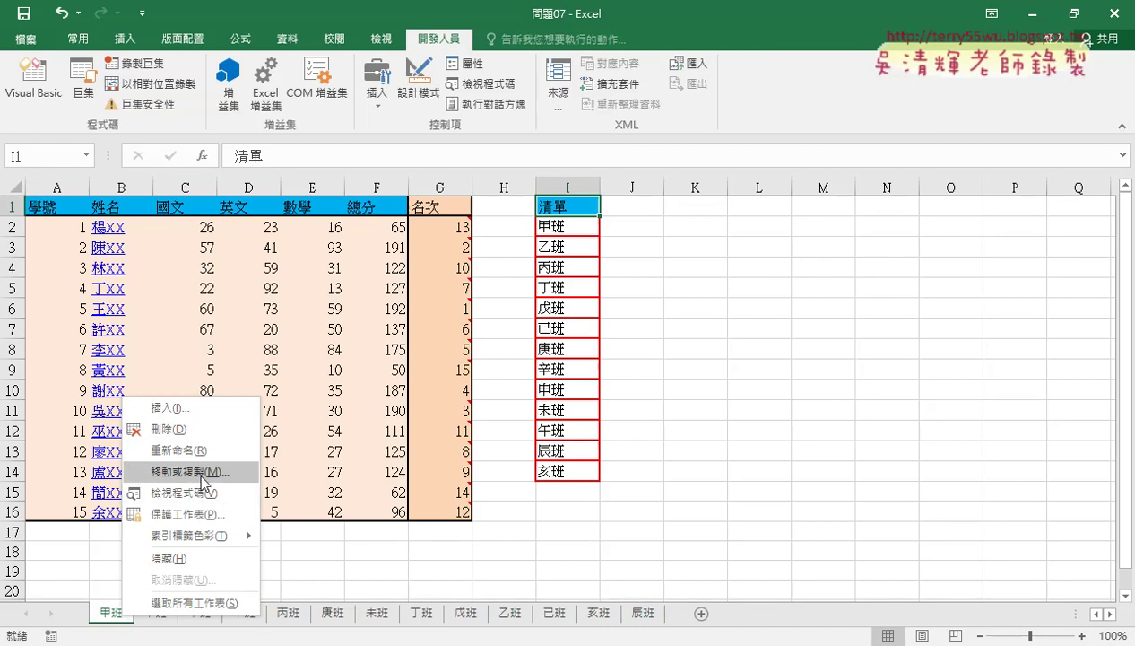
click(202, 471)
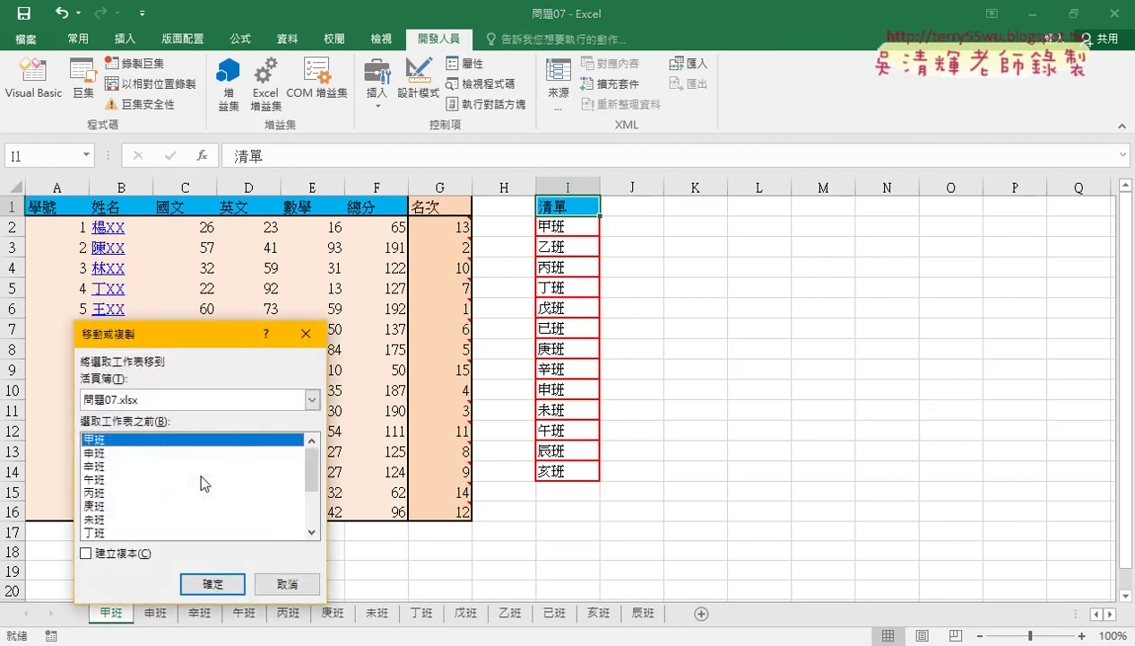
drag(184, 352, 490, 238)
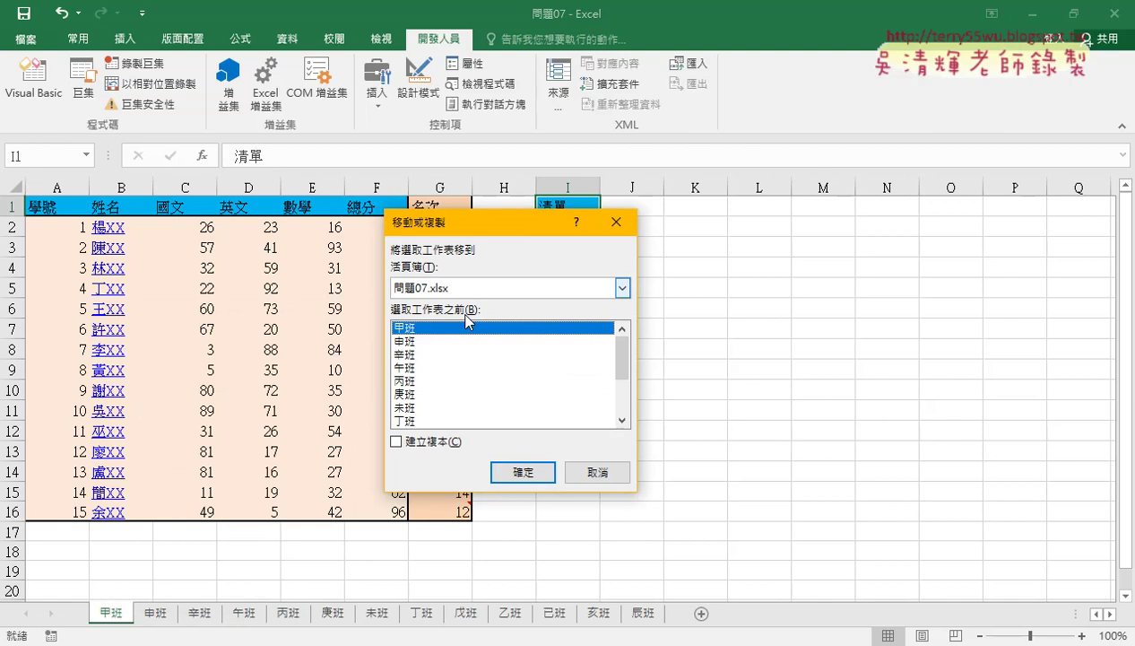
click(397, 443)
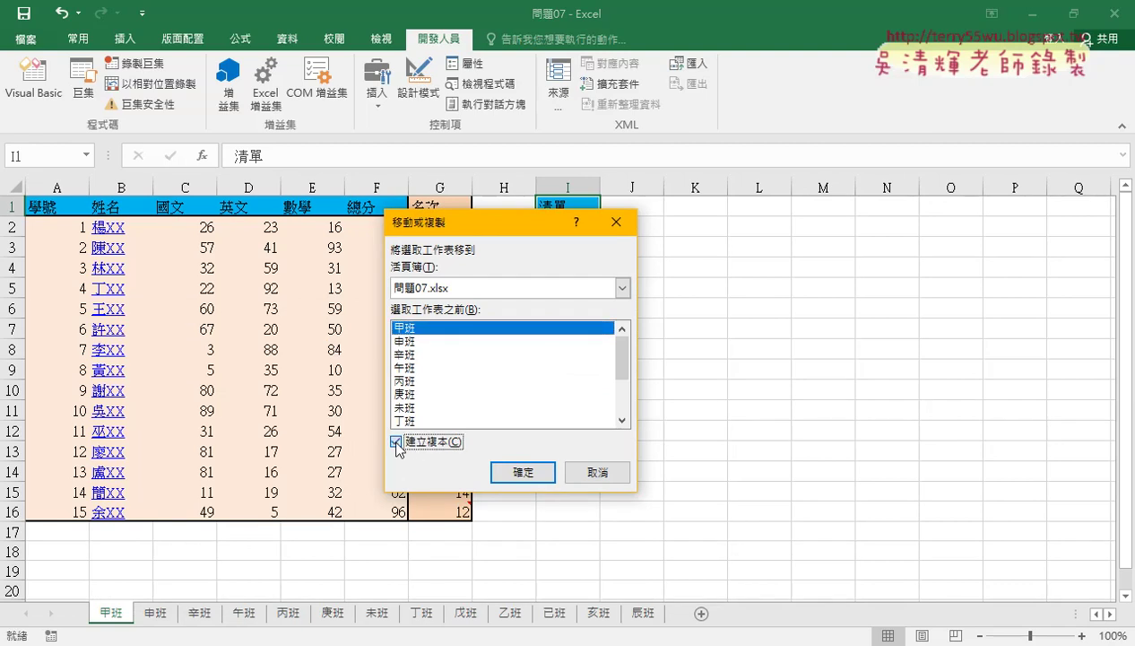
click(397, 443)
mouse_move(622, 359)
mouse_down()
mouse_move(623, 408)
mouse_move(622, 336)
mouse_up()
click(592, 471)
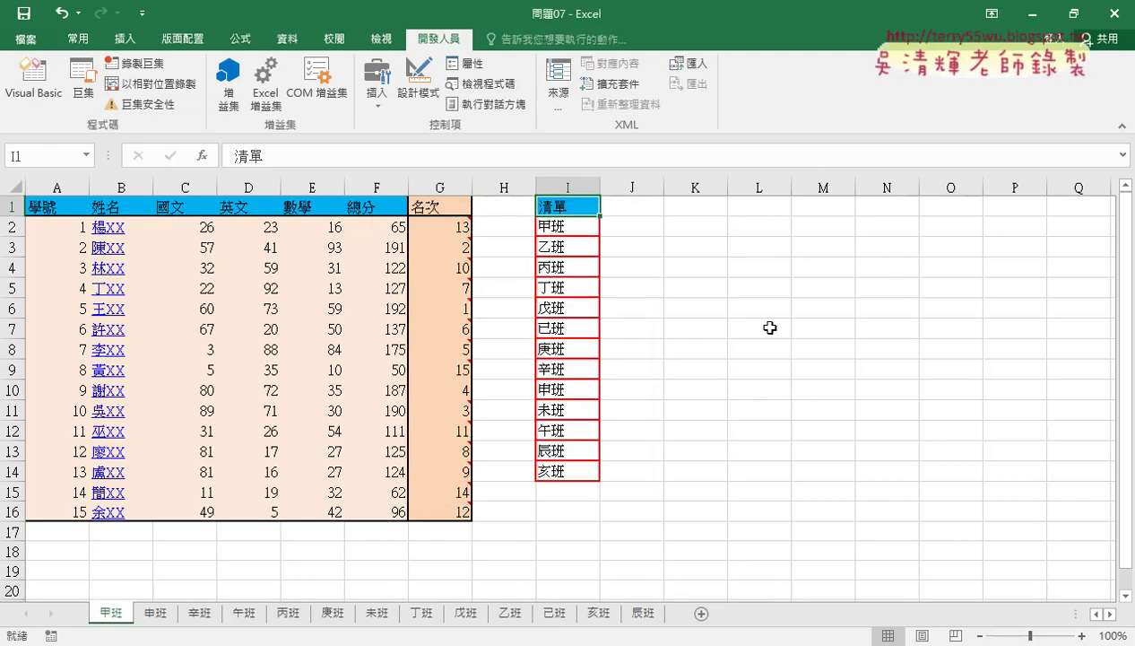
Step: Open Module1 in the VBA editor and remove the comment mark from line 3
click(47, 105)
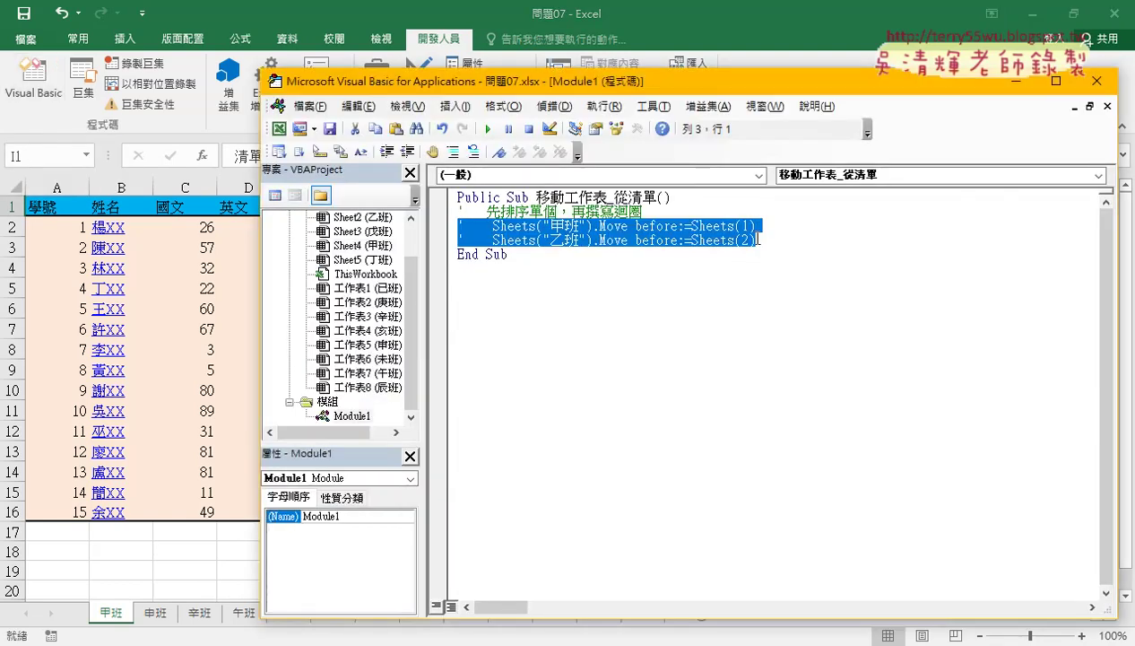
click(351, 416)
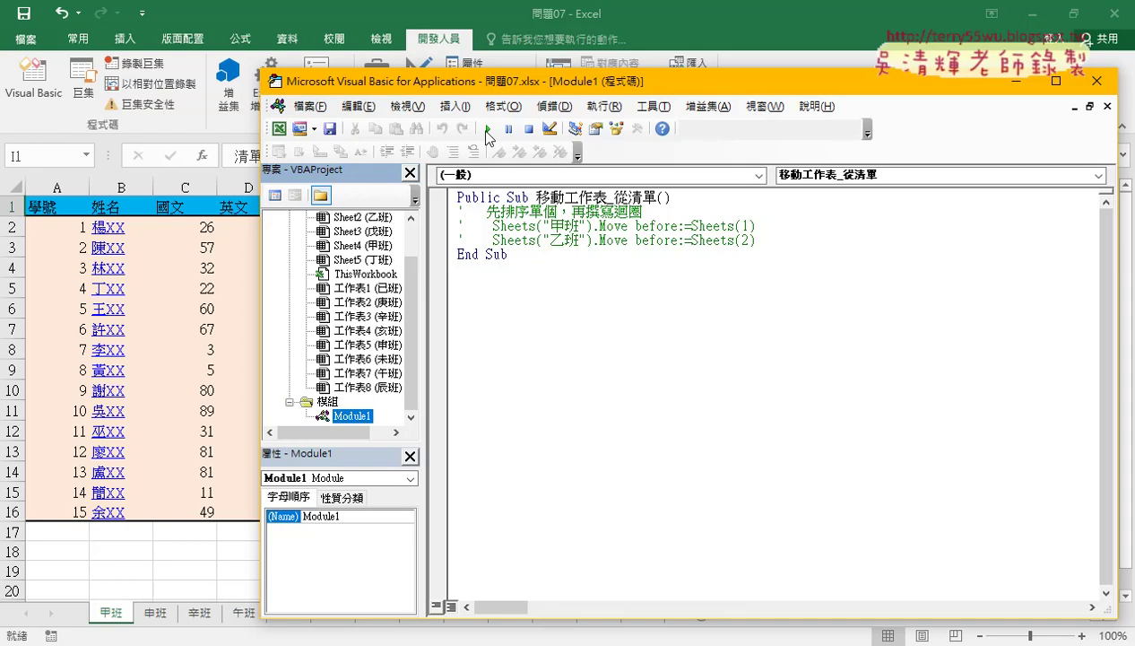
drag(537, 198, 607, 197)
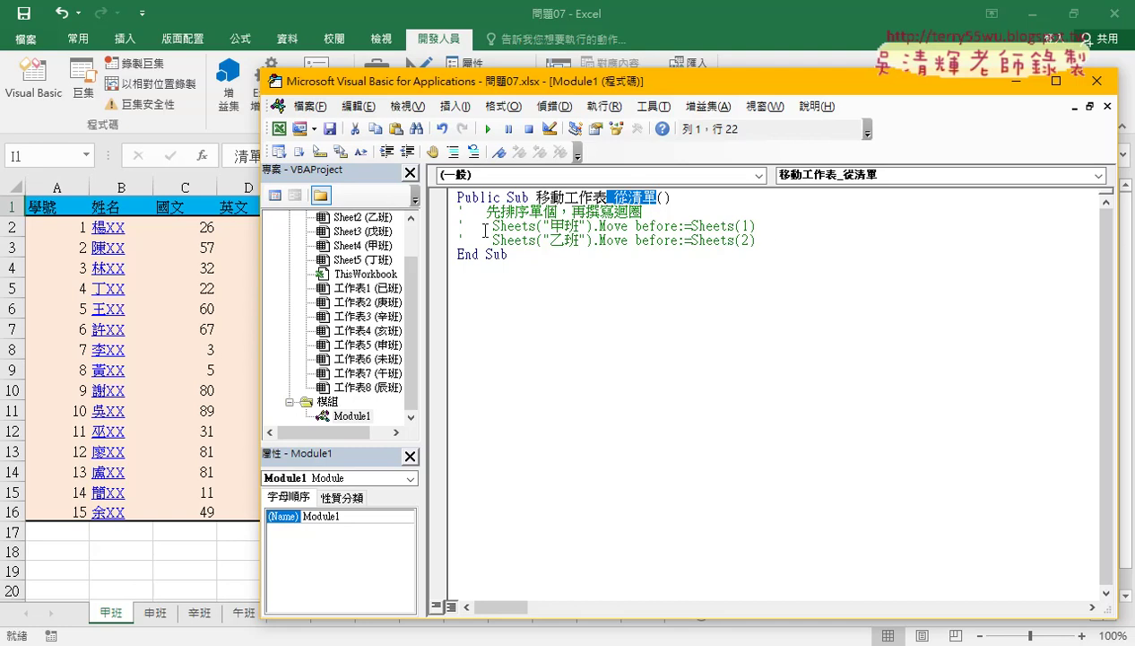
double_click(458, 225)
key(Delete)
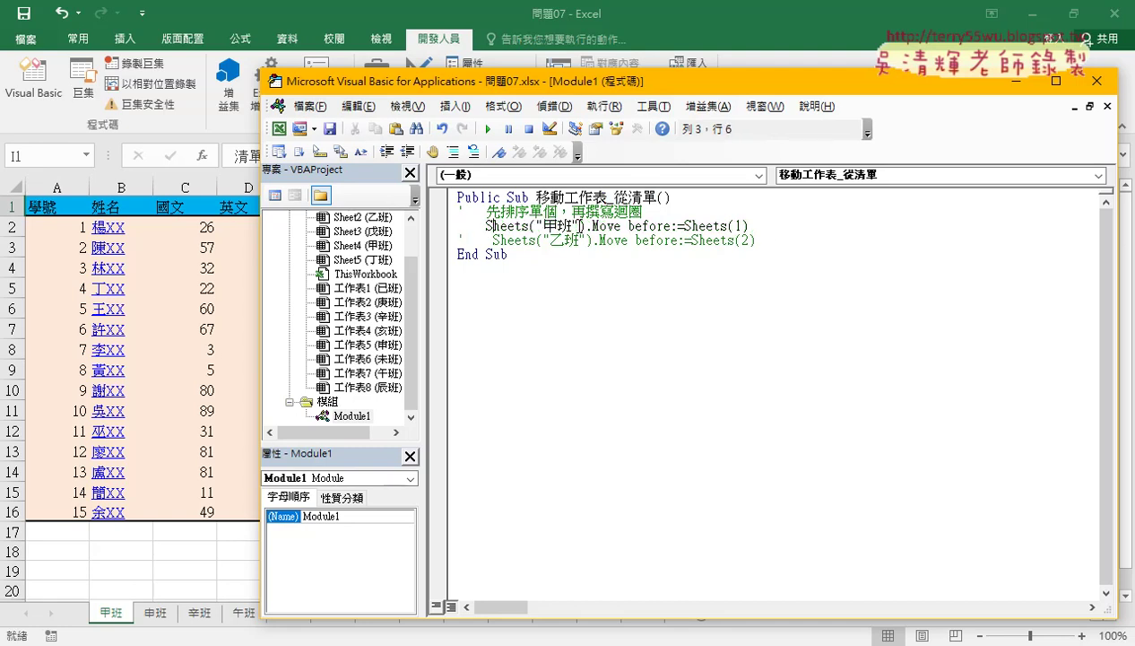
Step: Trim line 3 back to 'Sheets.' and browse its member list
key(ctrl+Right)
key(shift+End)
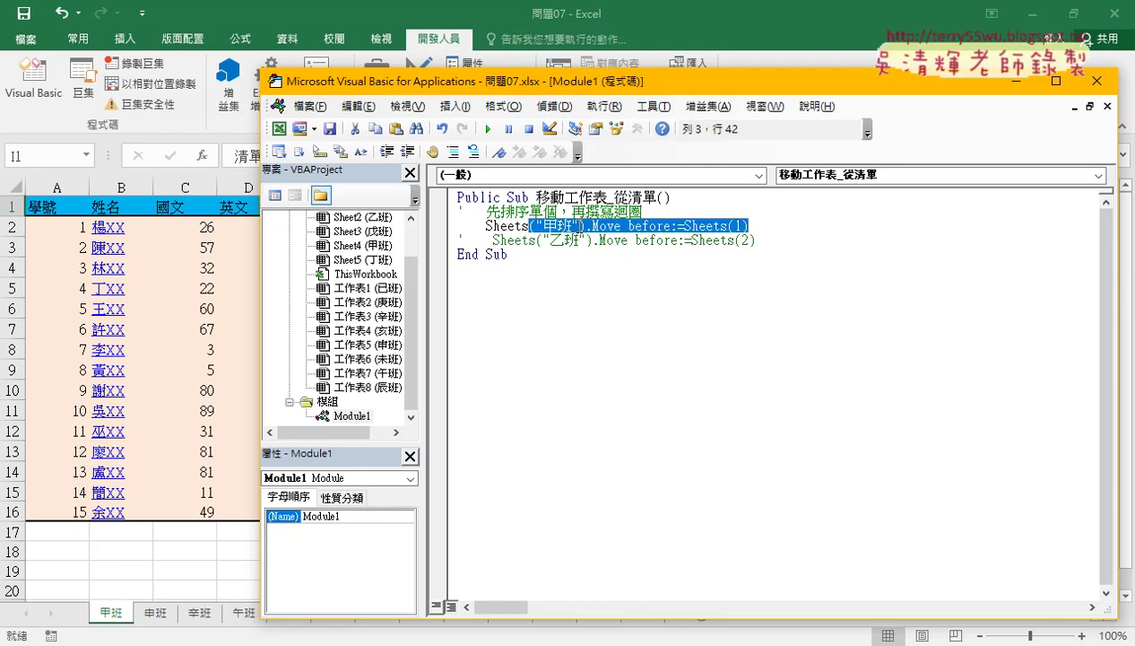
key(Delete)
text(.)
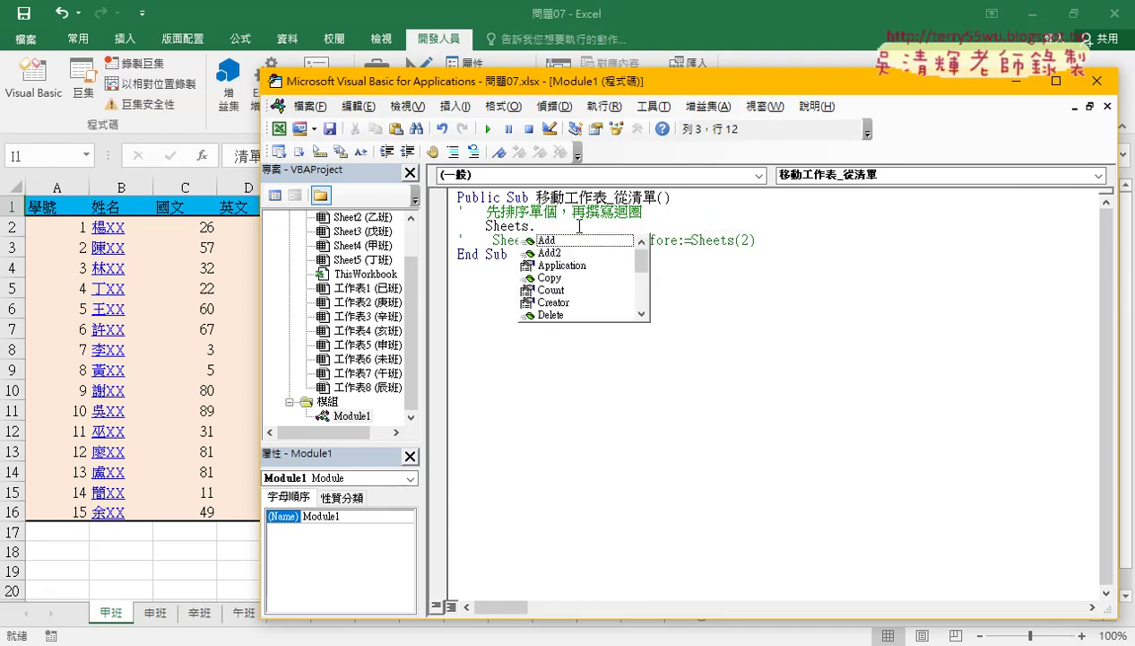
key(Down)
key(Down)
key(Down)
key(Down)
key(Down)
key(Down)
key(Down)
key(Up)
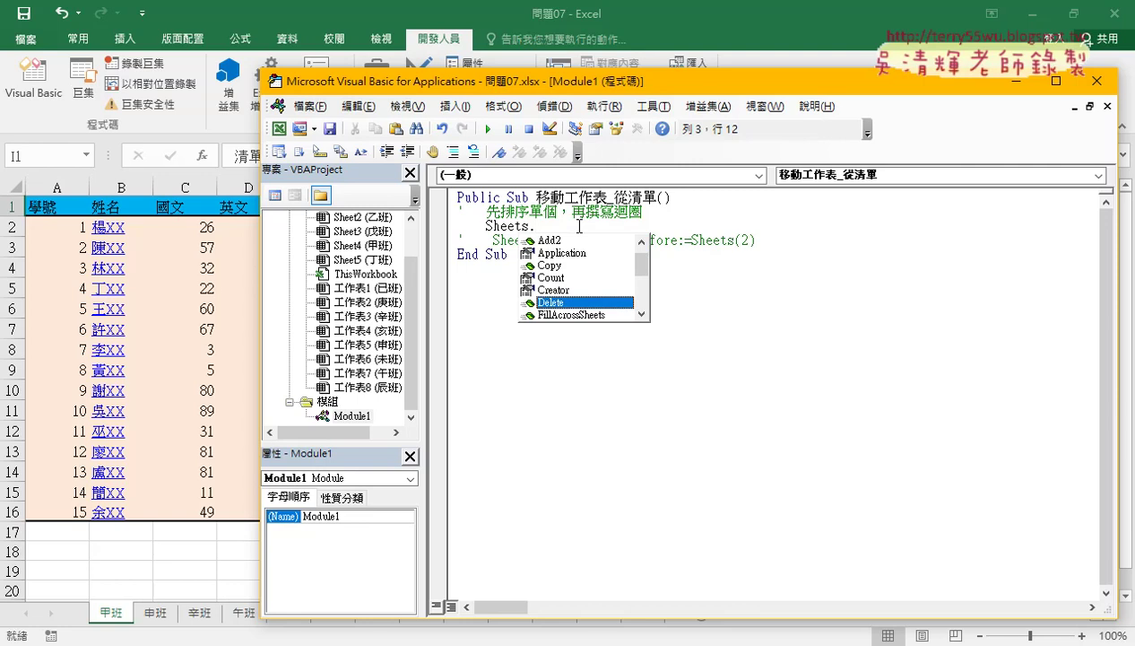
key(Up)
key(Up)
key(Up)
key(Up)
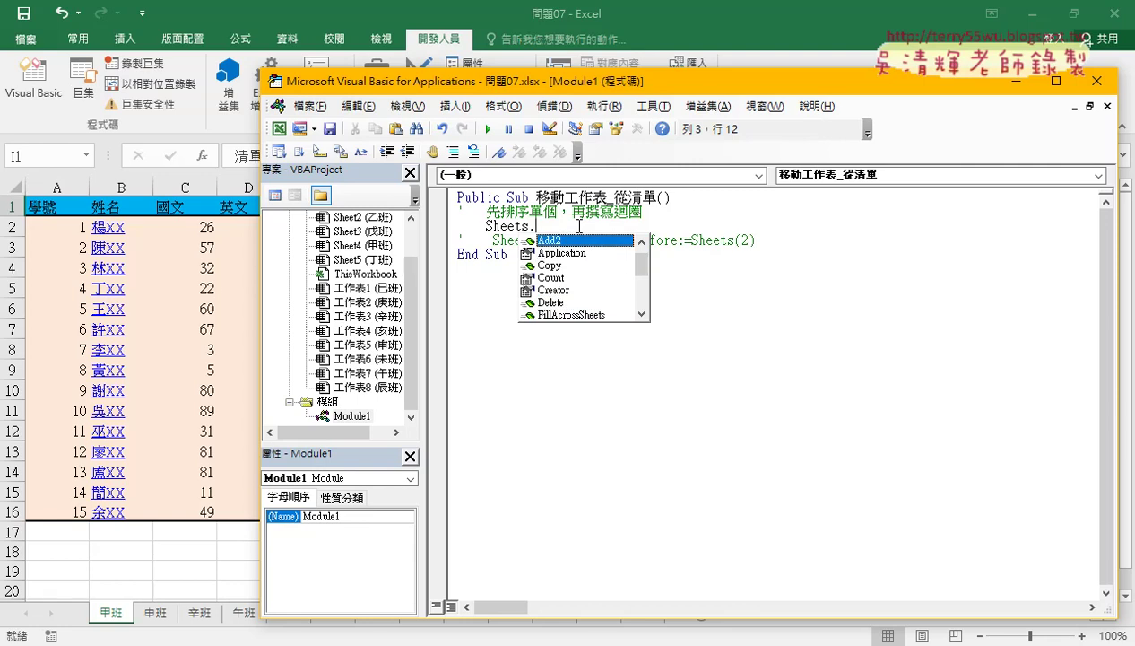
key(Down)
key(Down)
key(Up)
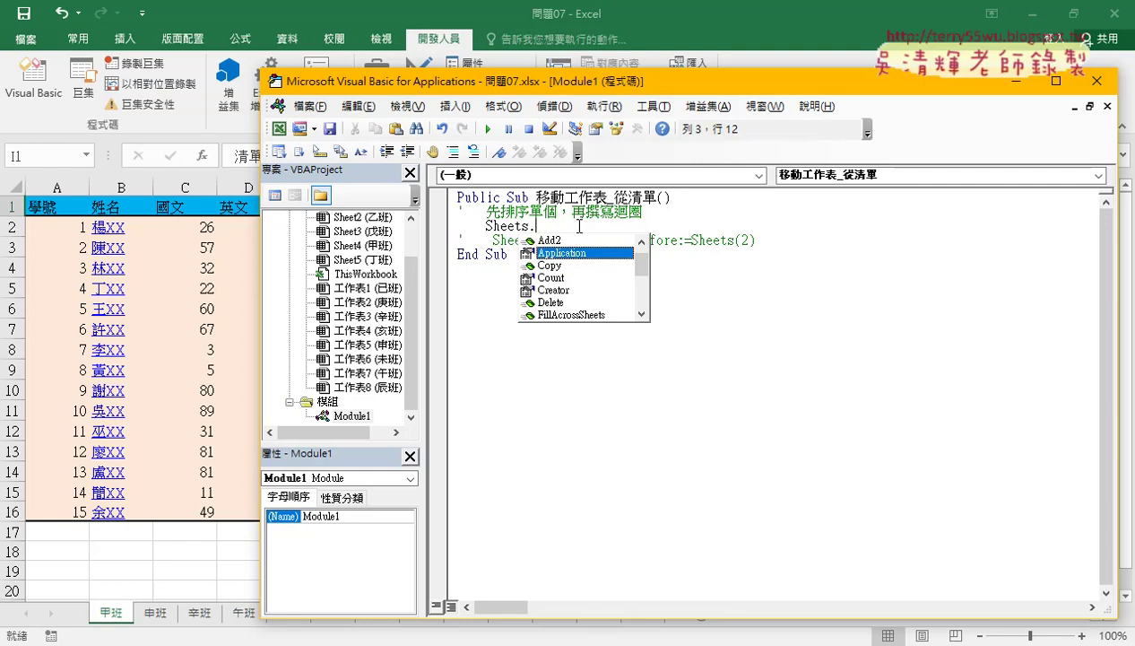
Step: Move down the Sheets member list to the Count member
key(Down)
key(Down)
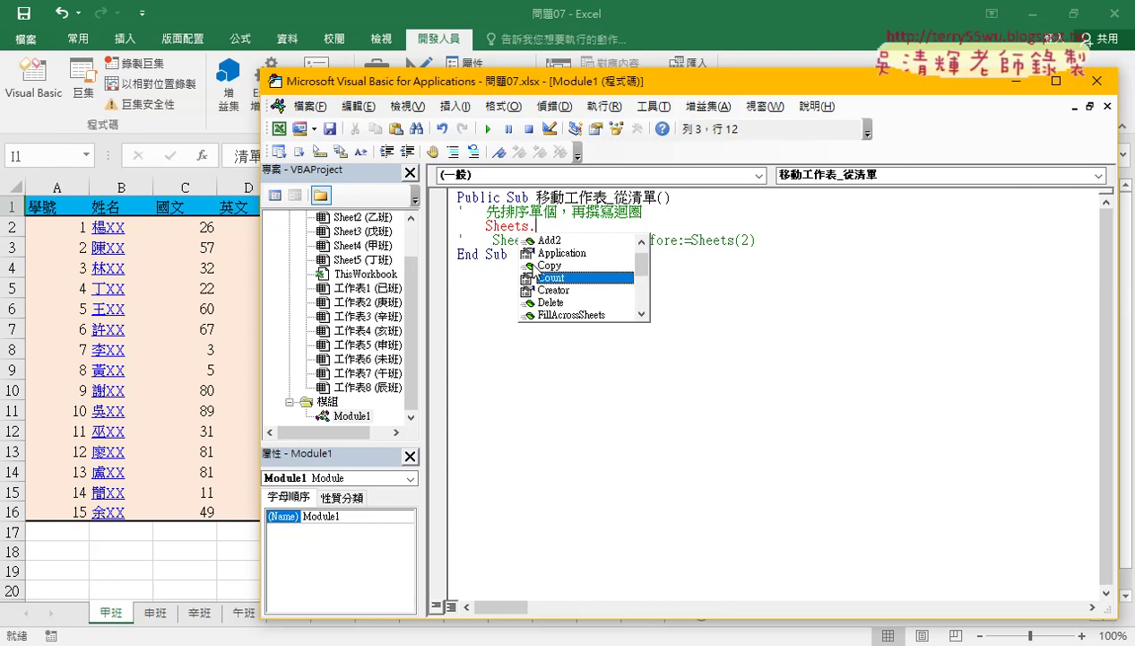
Step: Drop the trailing dot and partial member so line 3 reads 'Sheets'
key(BackSpace)
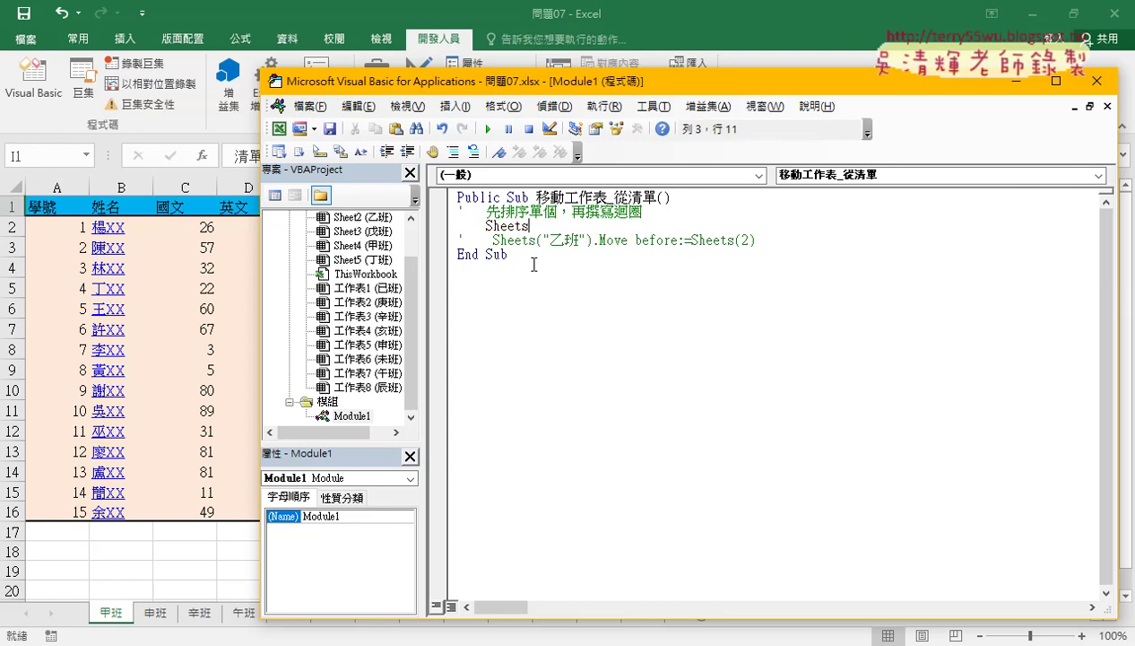
text(.)
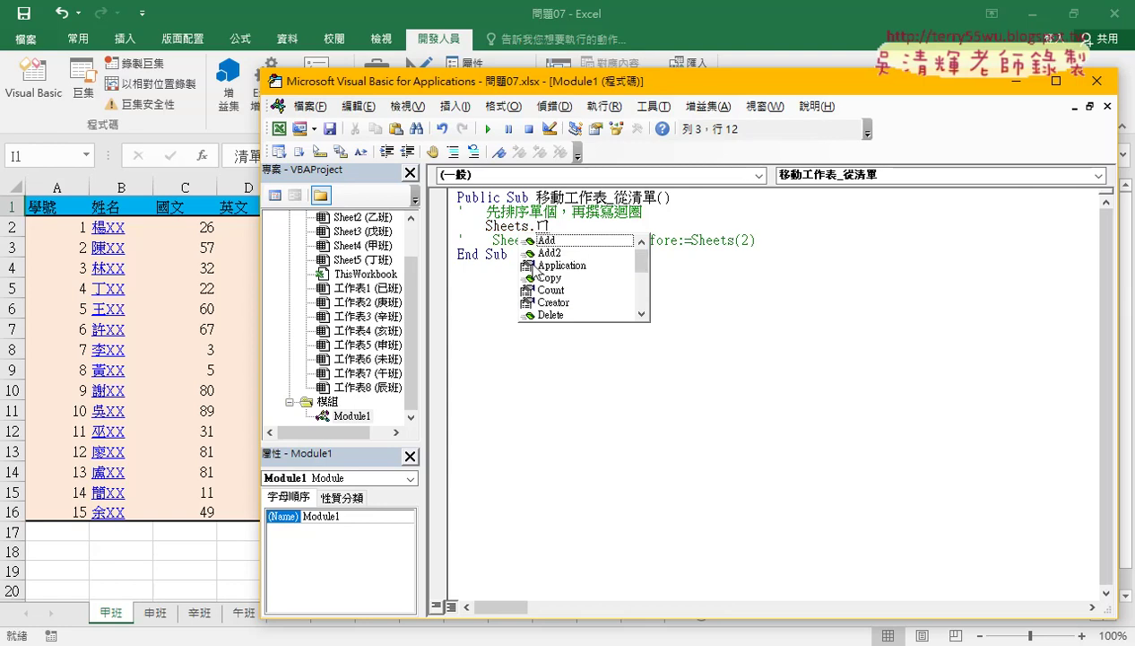
text(m)
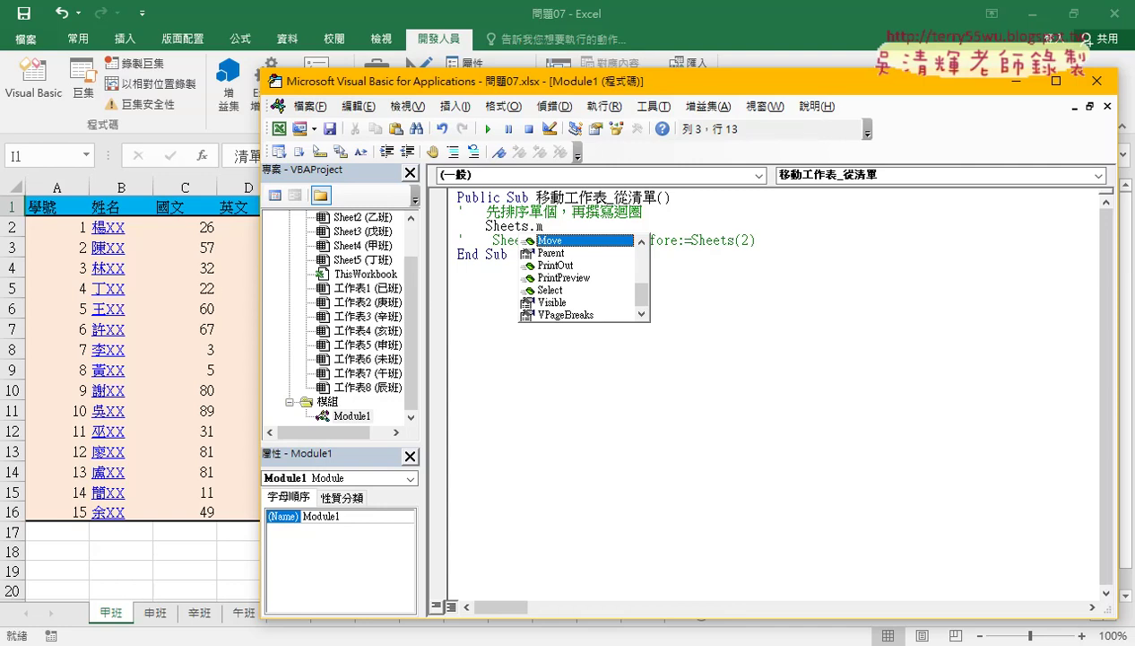
key(BackSpace)
key(BackSpace)
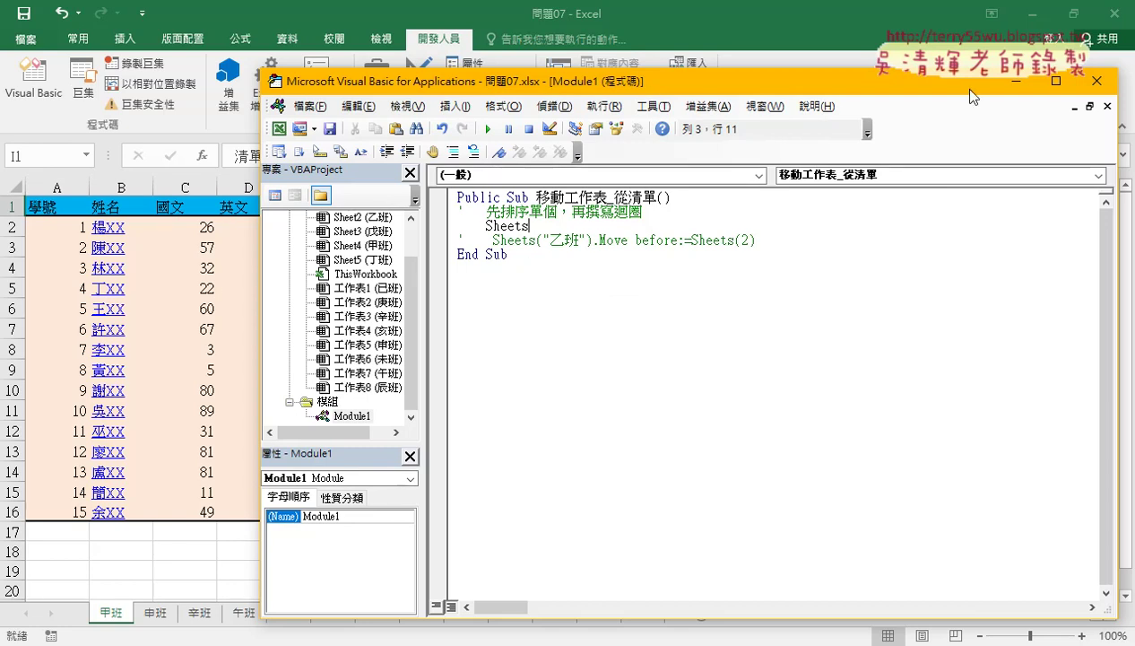
Step: Move the 甲班 sheet tab between 未班 and 丁班, then restore the editor
click(1016, 81)
drag(126, 619, 394, 614)
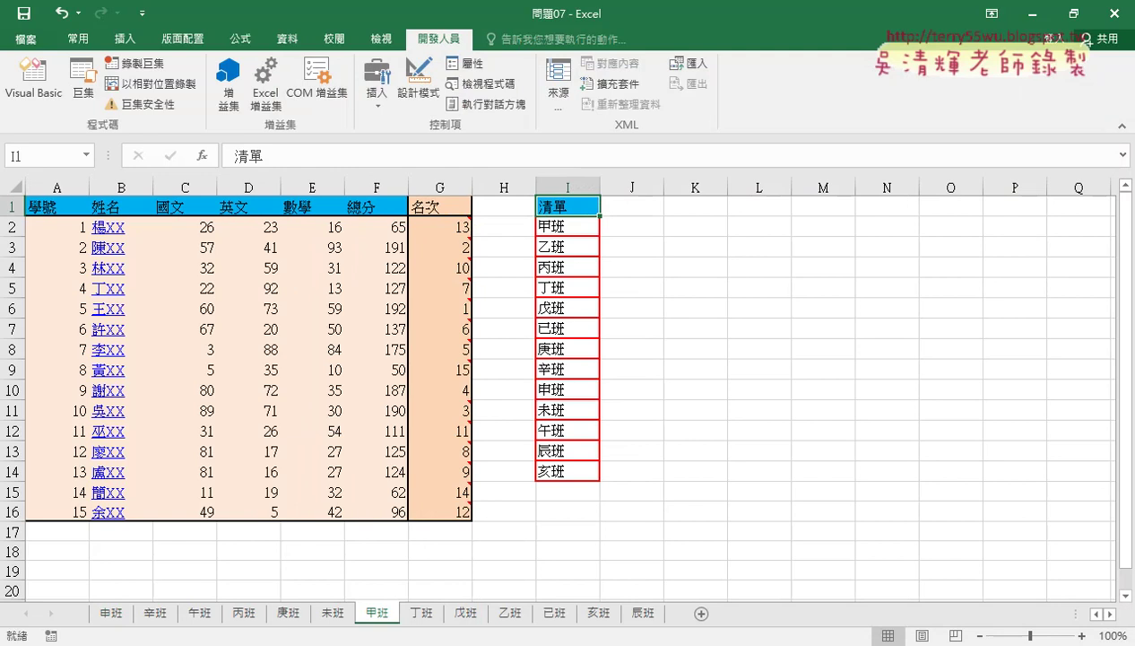
click(461, 611)
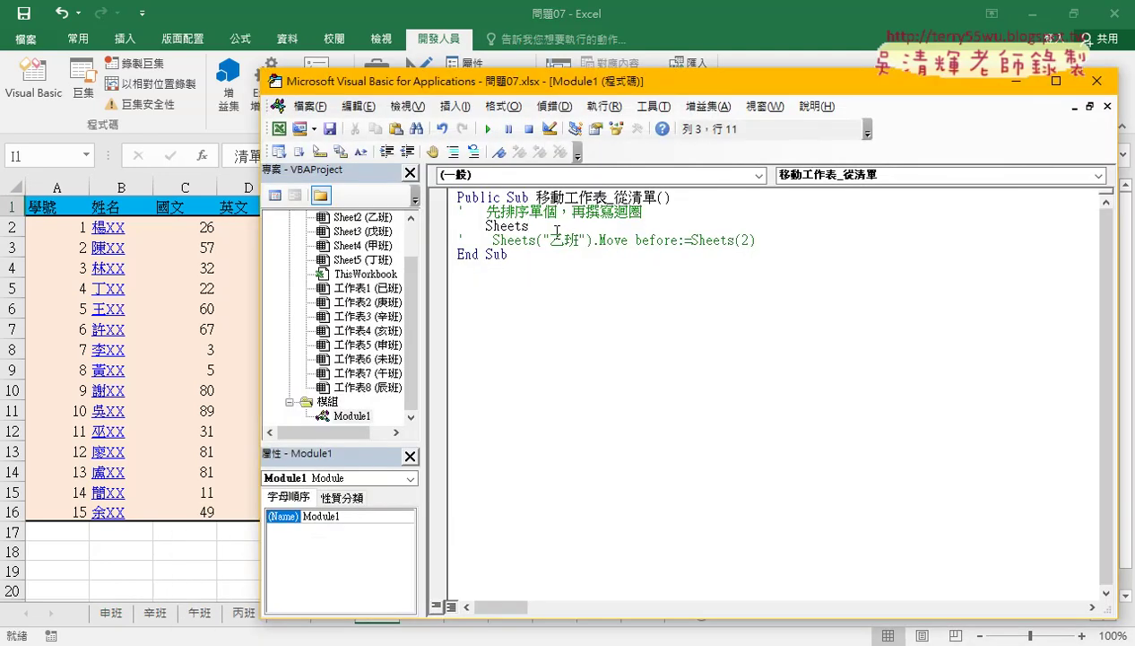
Step: Add ("甲班") after Sheets on line 3
text(())
key(Left)
text(")
text(假)
text(甲班)
key(Right)
key(Right)
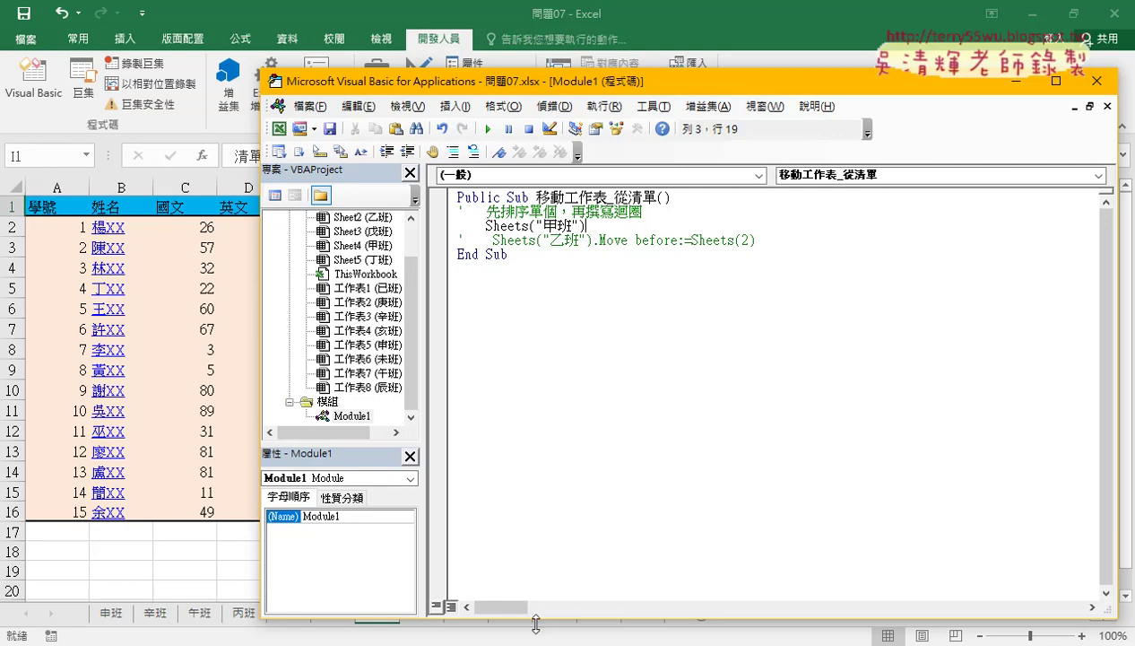
drag(536, 624, 537, 575)
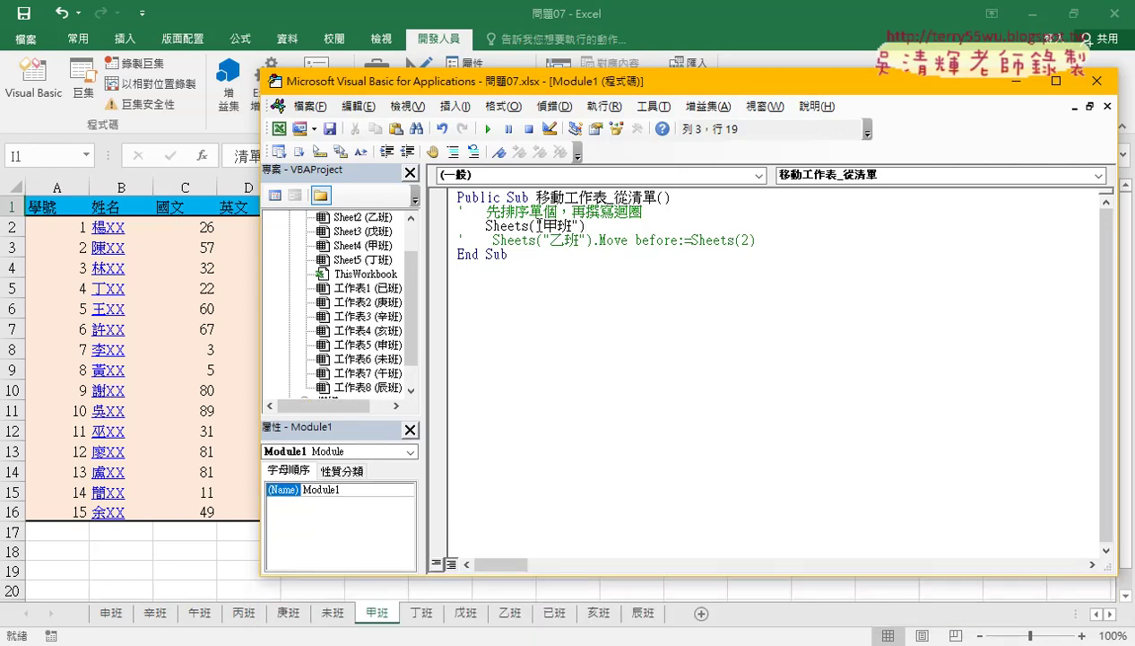
drag(535, 226, 579, 226)
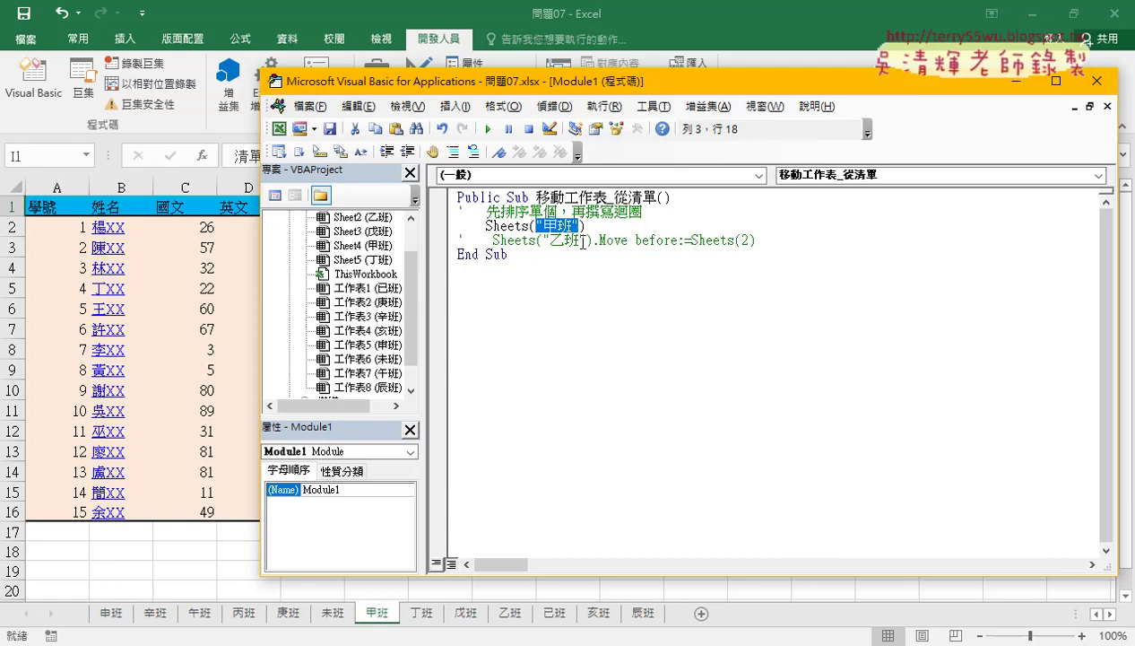
Step: Append .Move before:=Sheets(1) to complete the 甲班 statement
key(End)
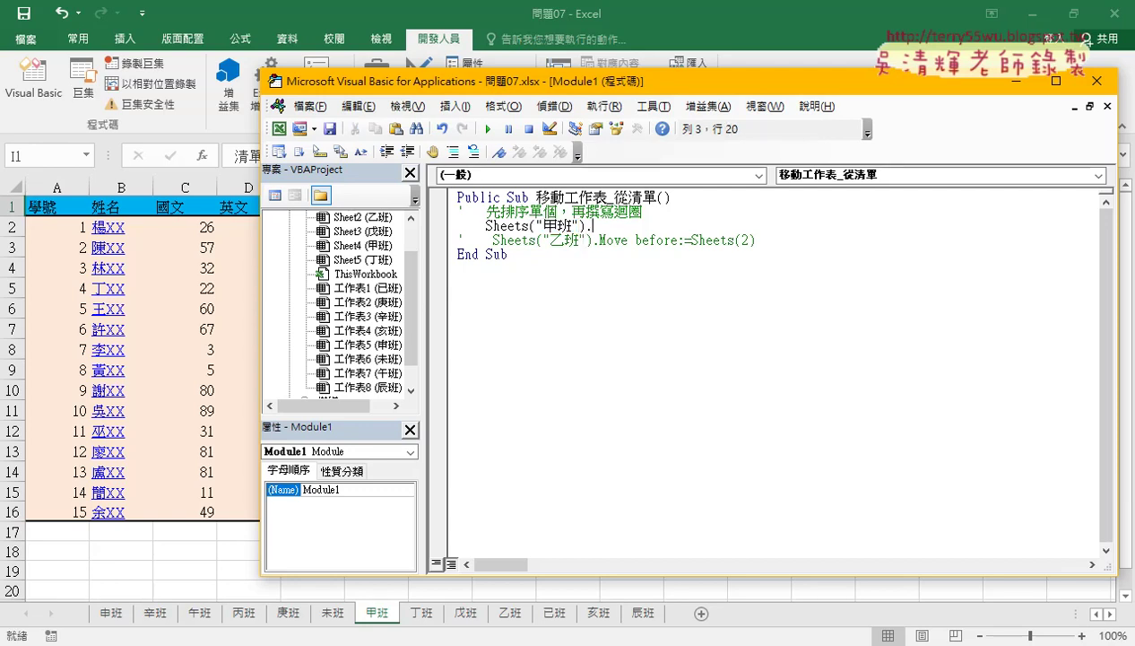
text(.ㄍㄜ)
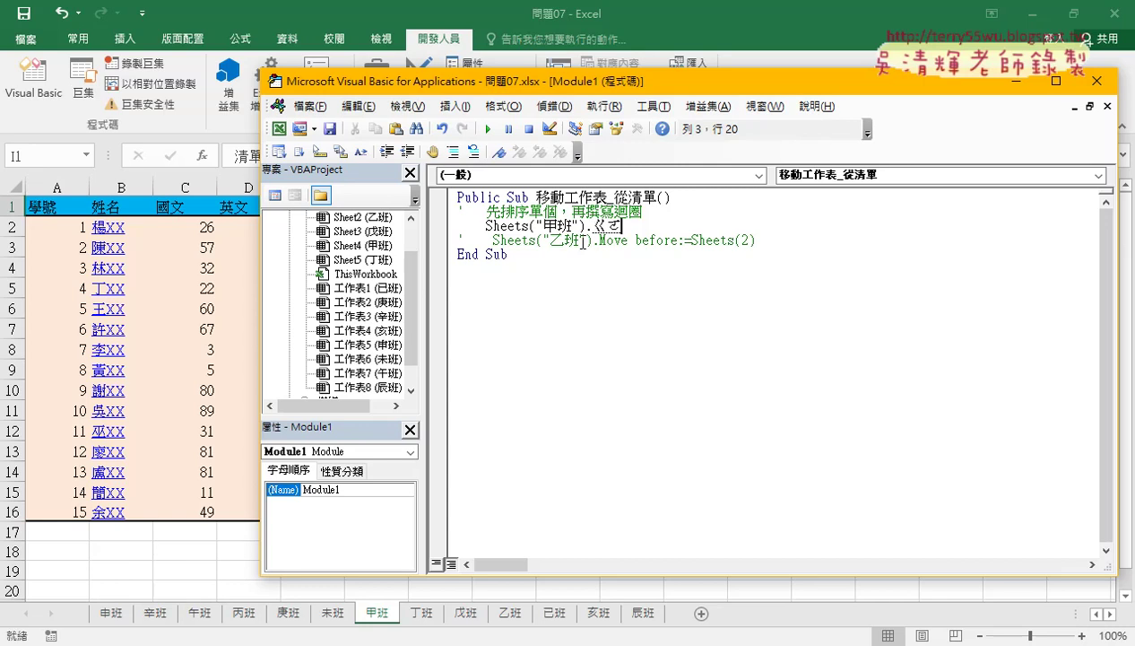
key(BackSpace)
key(BackSpace)
text(mov)
text(e)
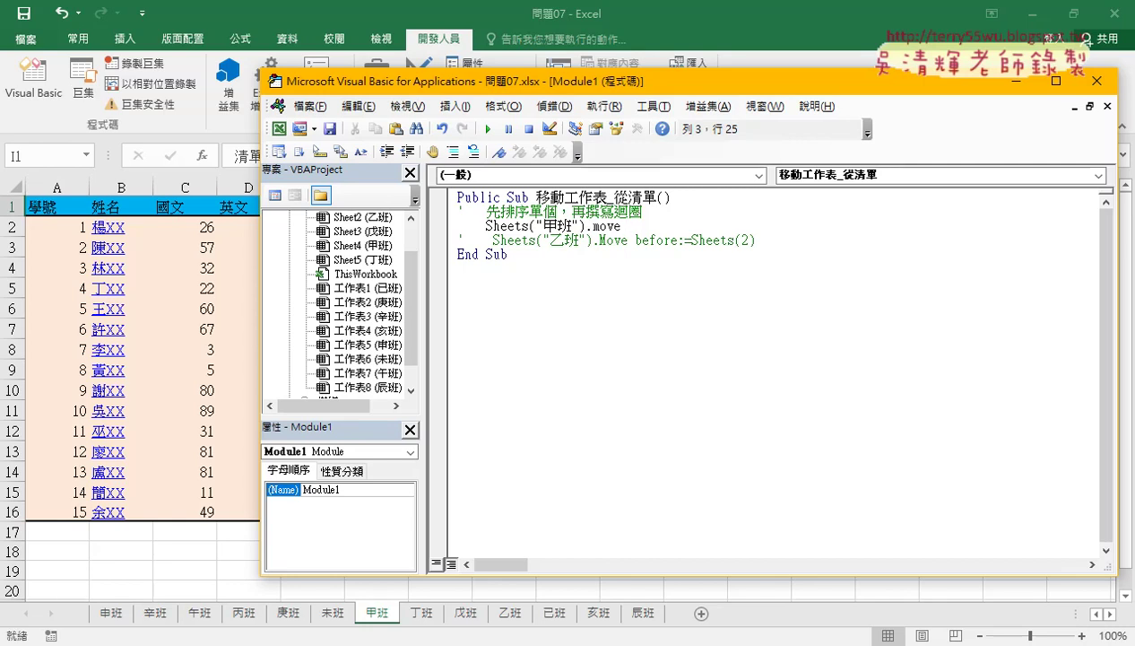
text(bef)
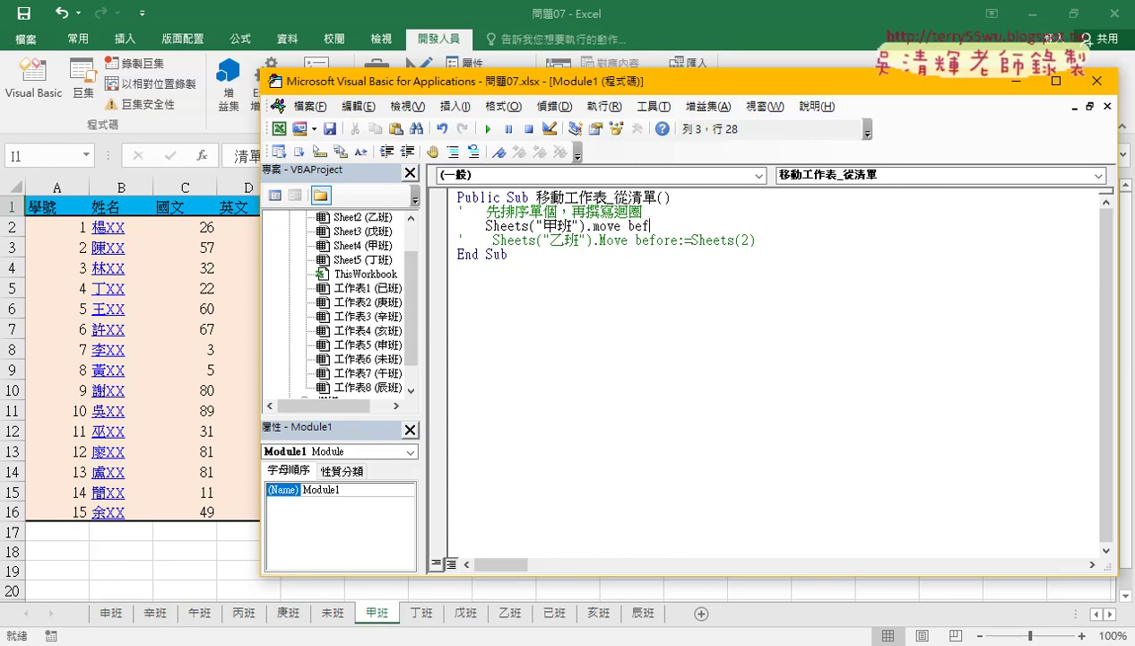
text(ore)
text(:=)
text(she)
text(ets()
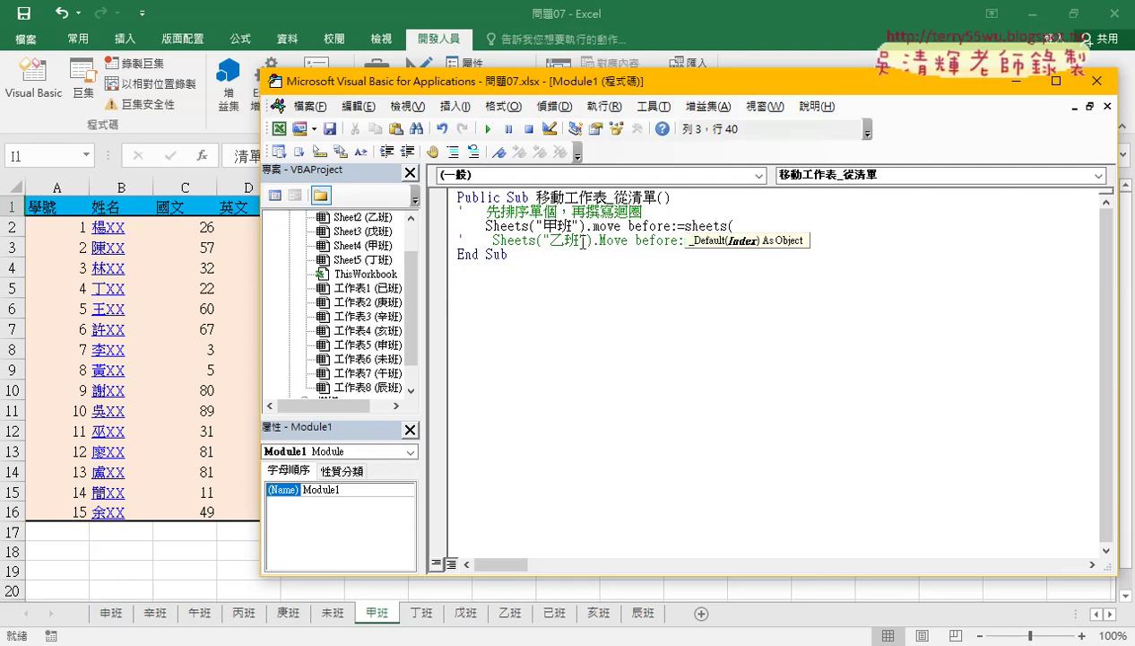
text(1))
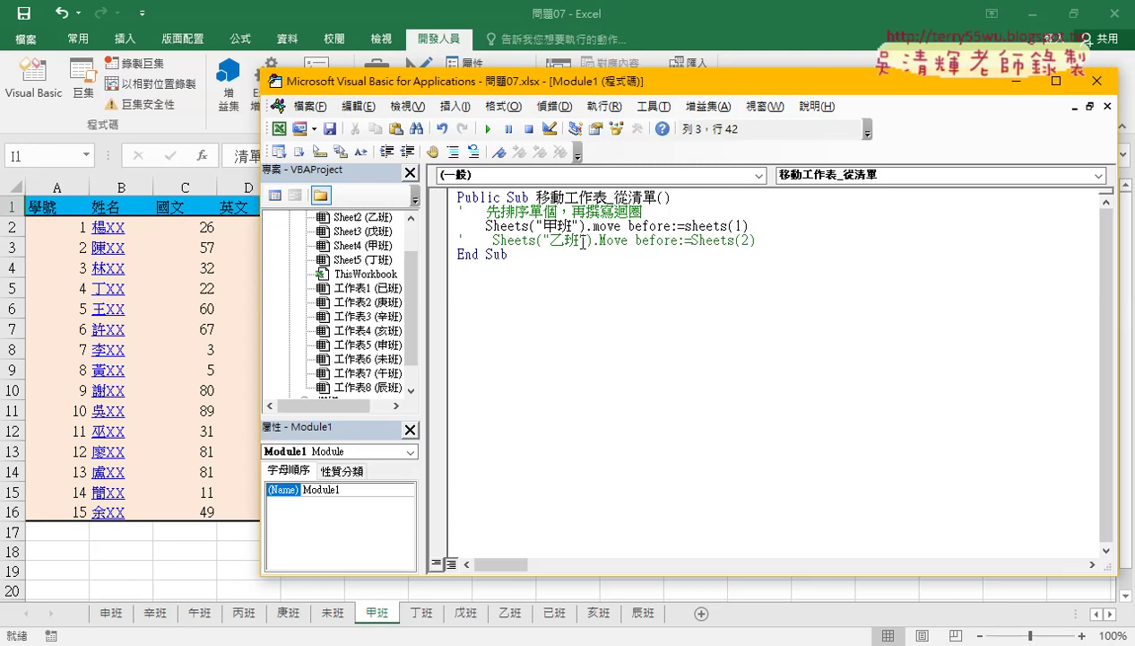
drag(750, 226, 486, 226)
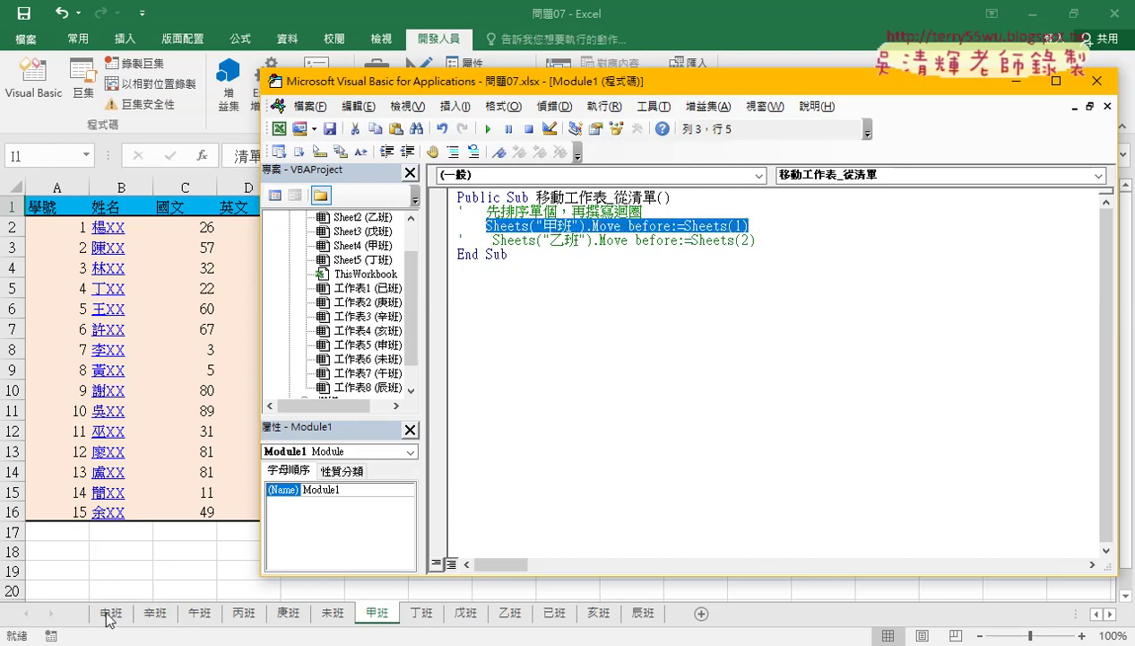
Step: Step through the macro with F8 until 甲班 is the first tab, then uncomment the 乙班 line
click(622, 228)
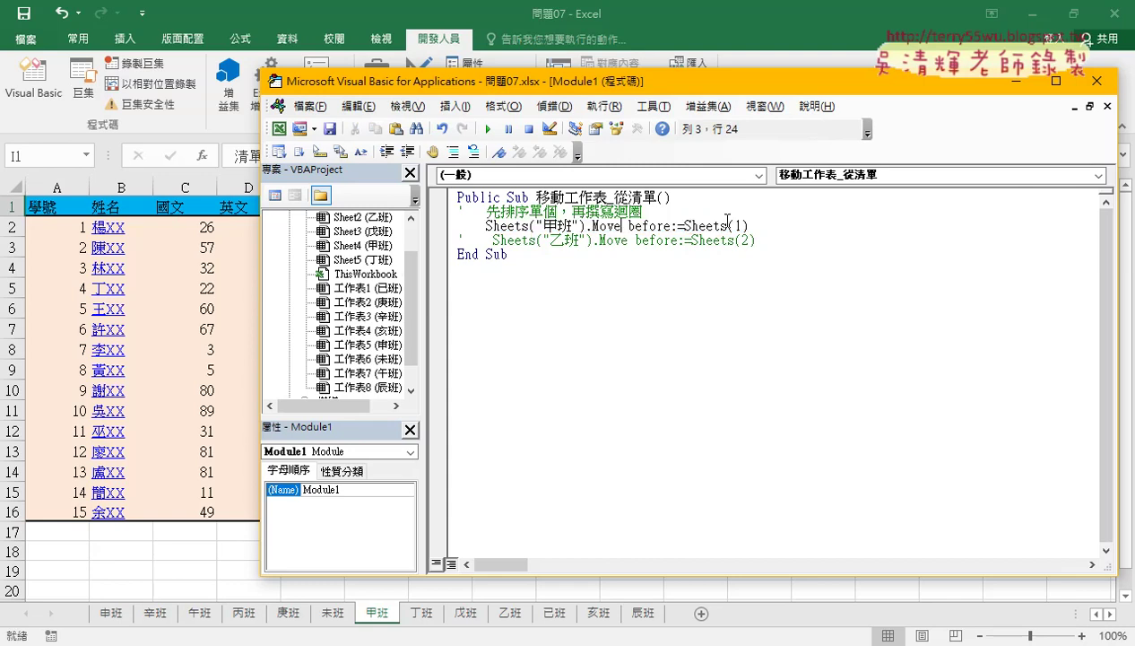
key(F8)
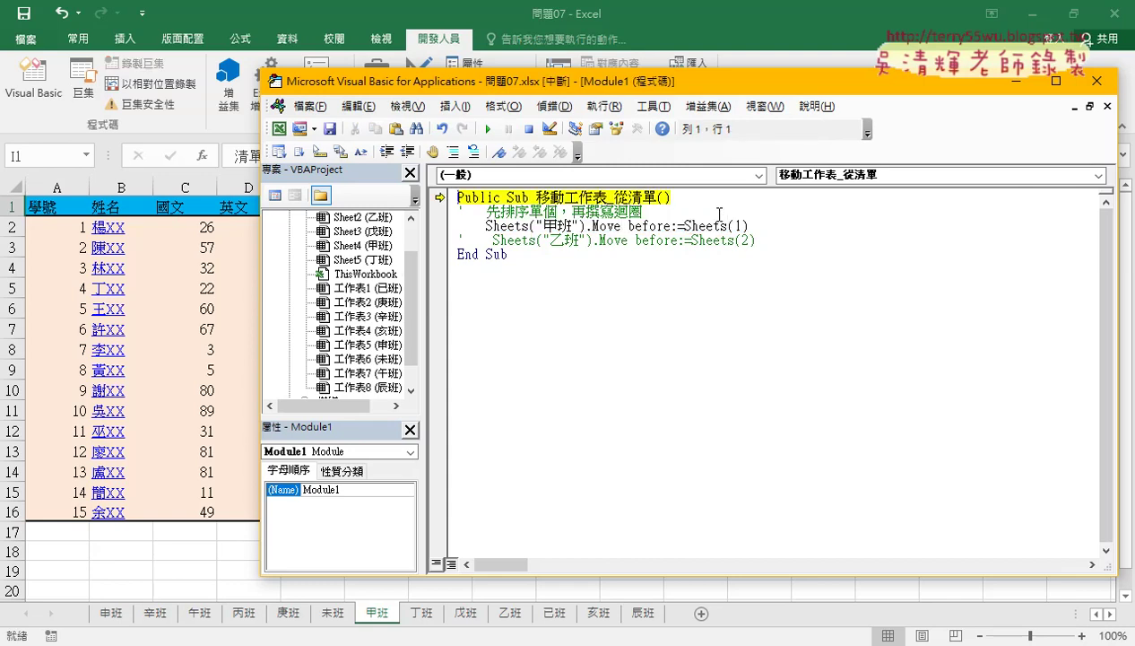
key(F8)
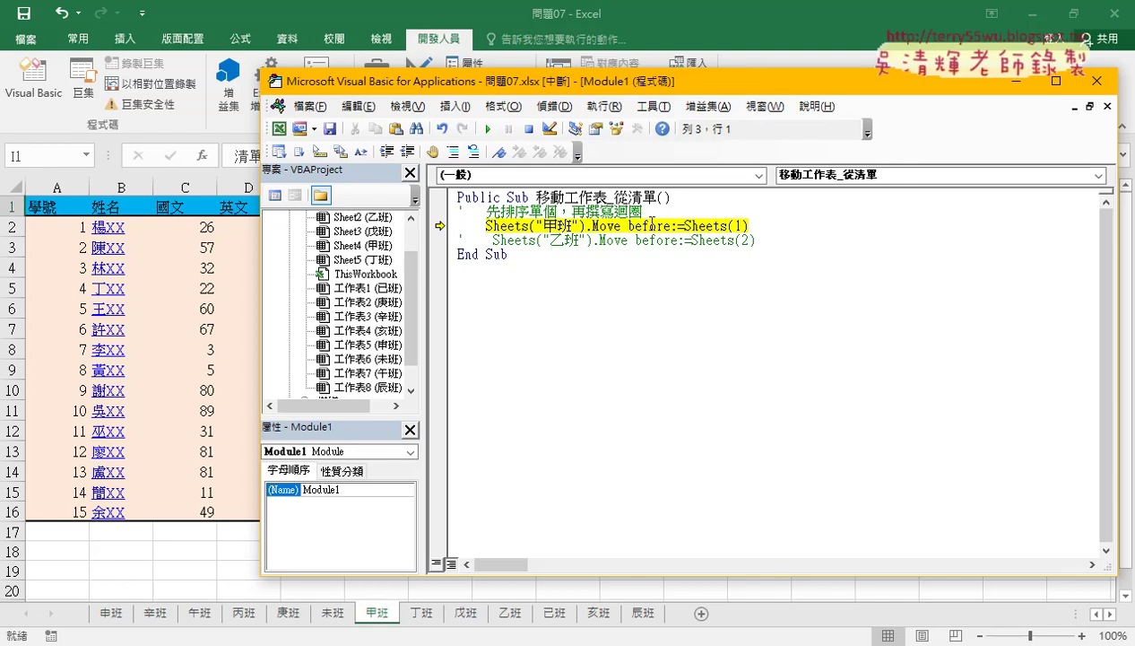
key(F8)
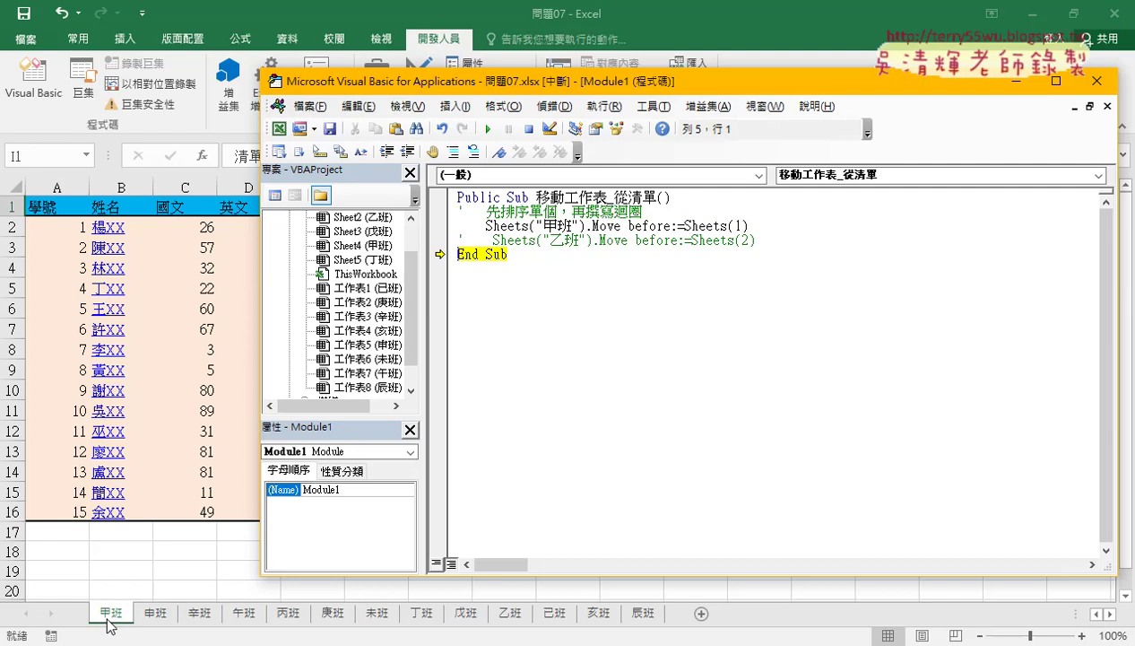
drag(465, 240, 455, 241)
key(Delete)
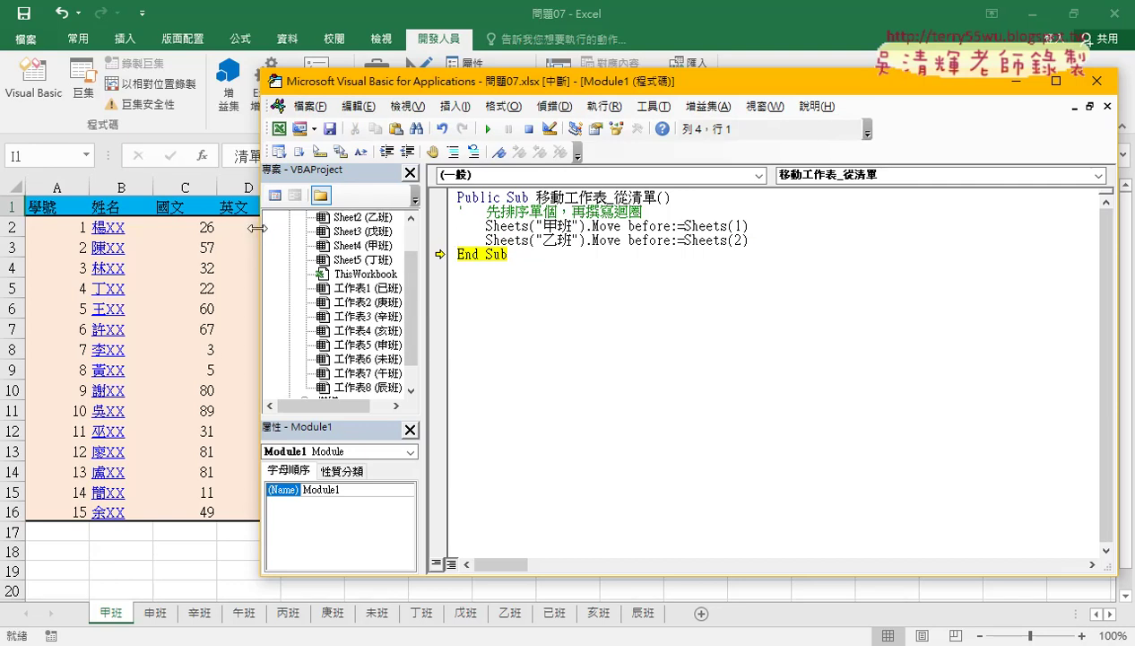
Step: Resize the editor panes and add a '..... comment line below the 乙班 statement
drag(263, 231, 599, 221)
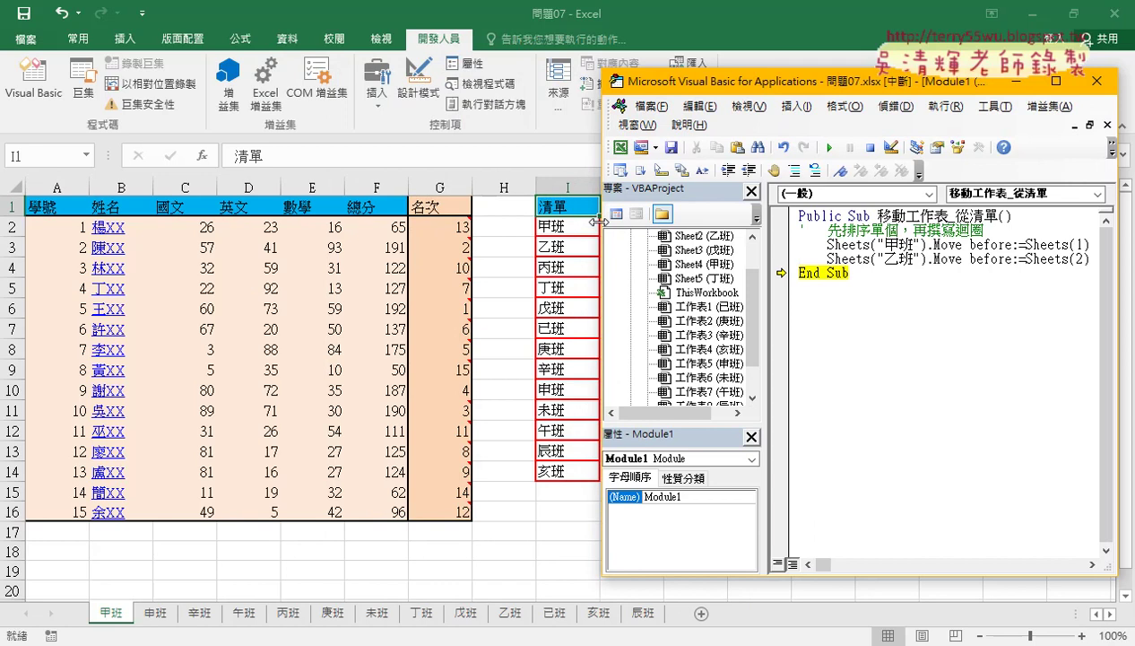
drag(765, 242, 709, 243)
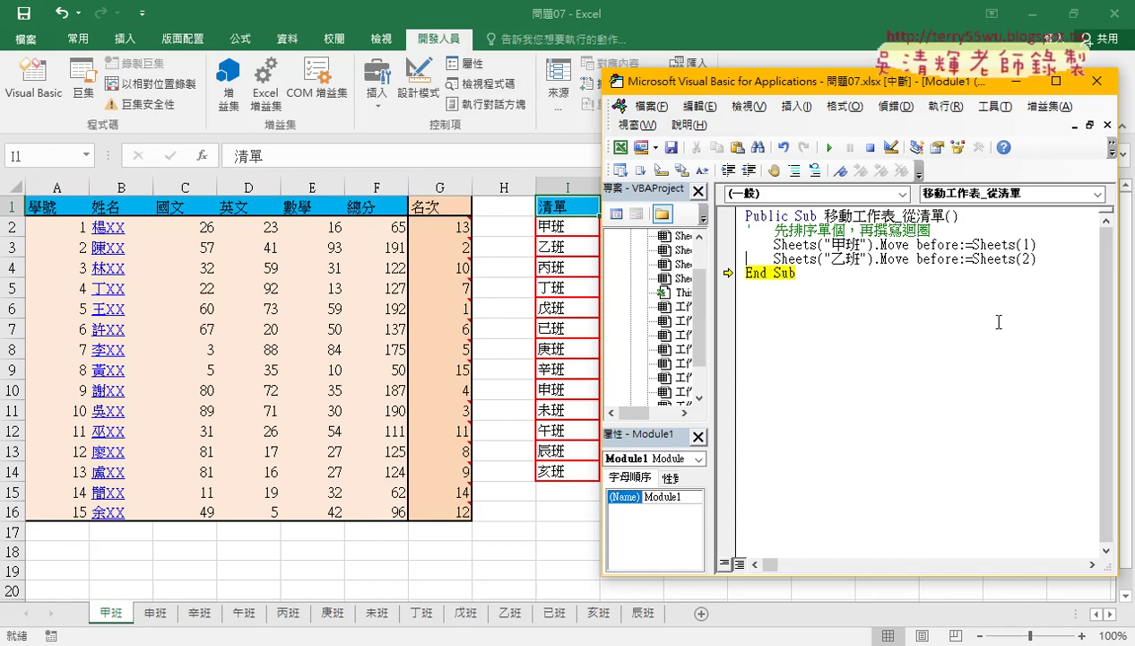
click(1048, 260)
key(Return)
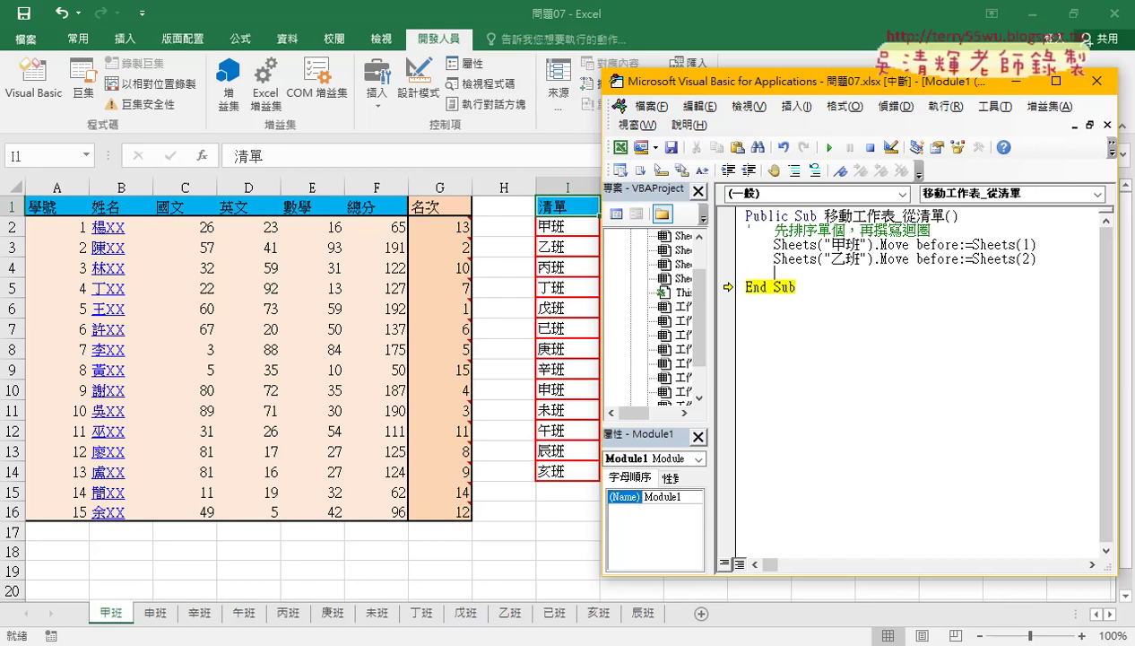
text(.....)
key(Return)
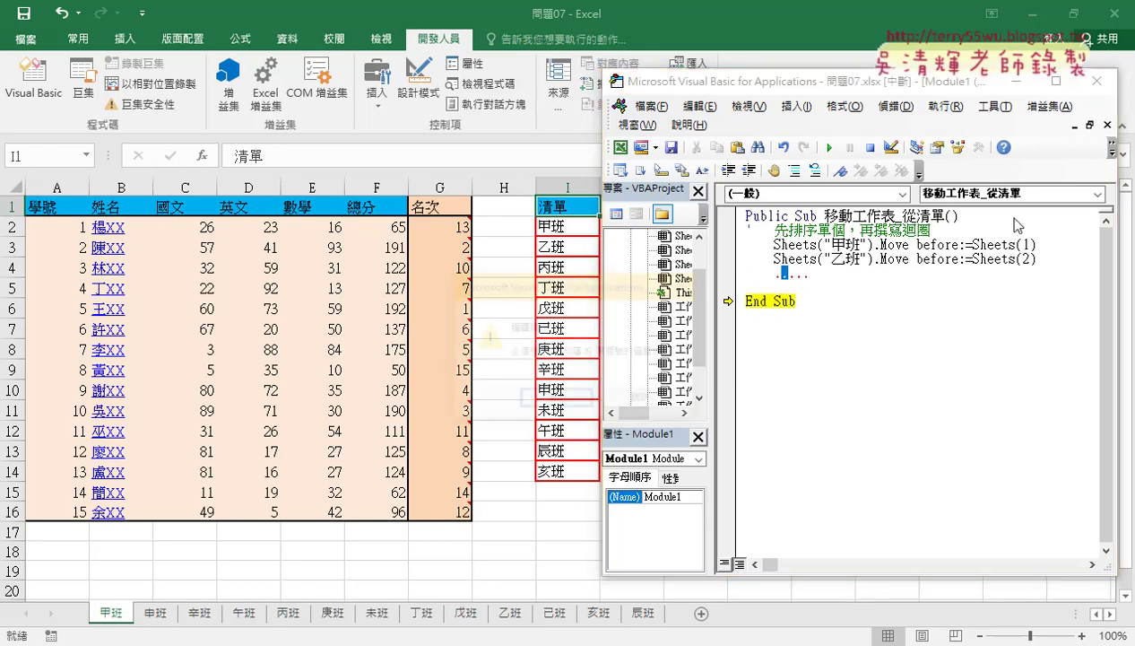
key(Return)
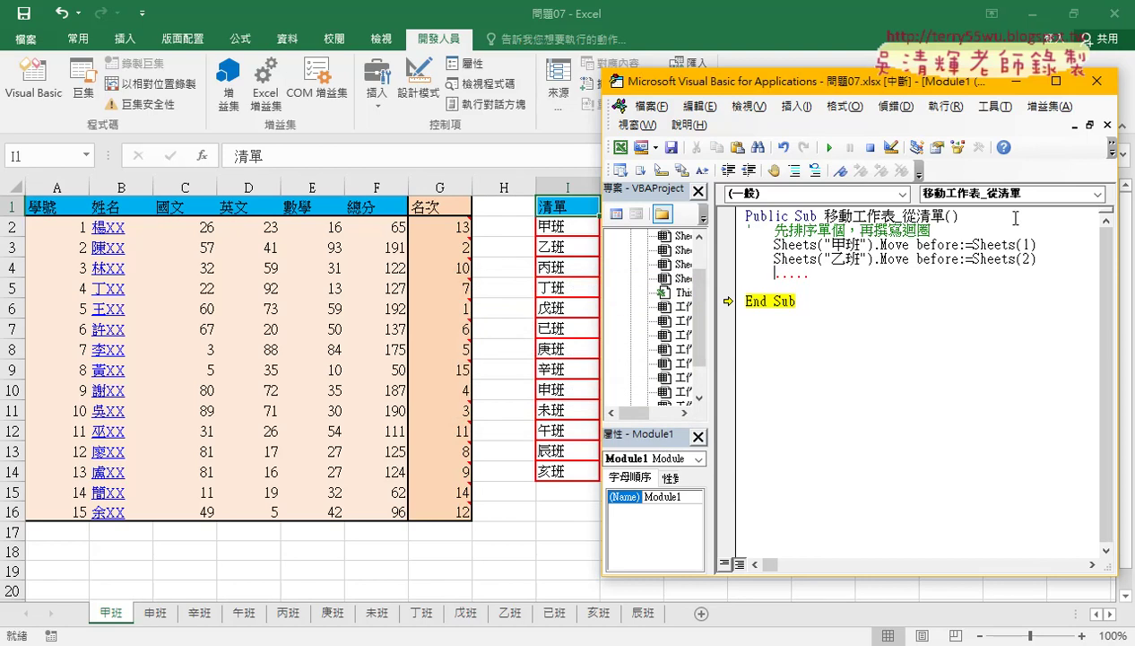
text(去')
key(Down)
Step: Copy the 乙班 line below the comment and change its class name to 亥班
drag(773, 259, 1040, 259)
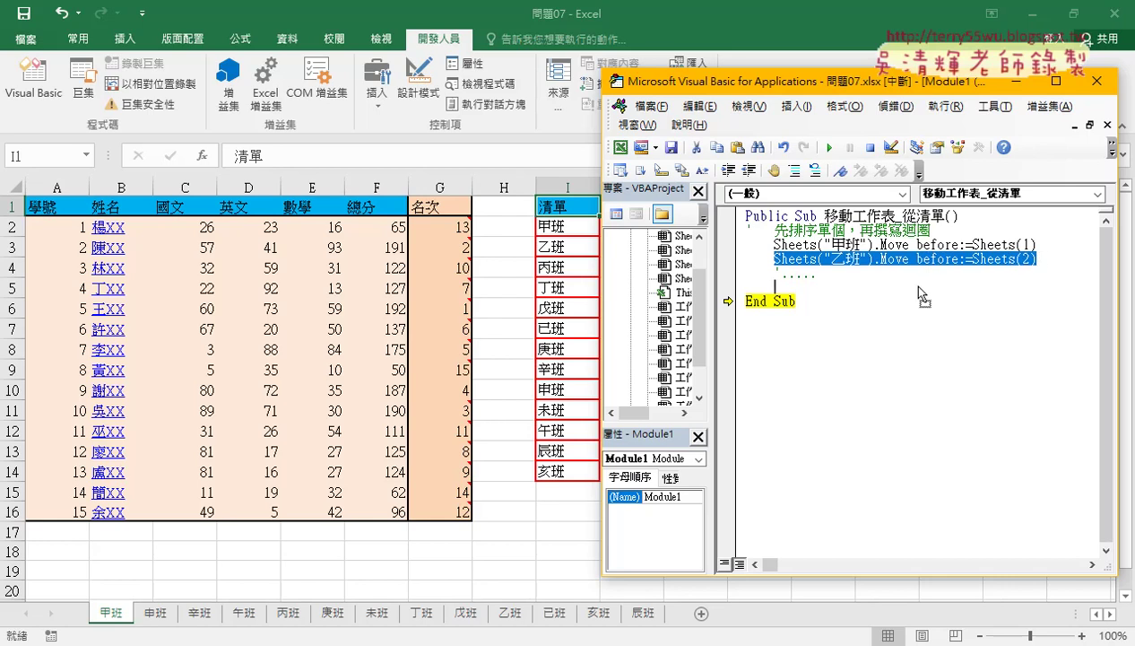
drag(918, 287, 829, 287)
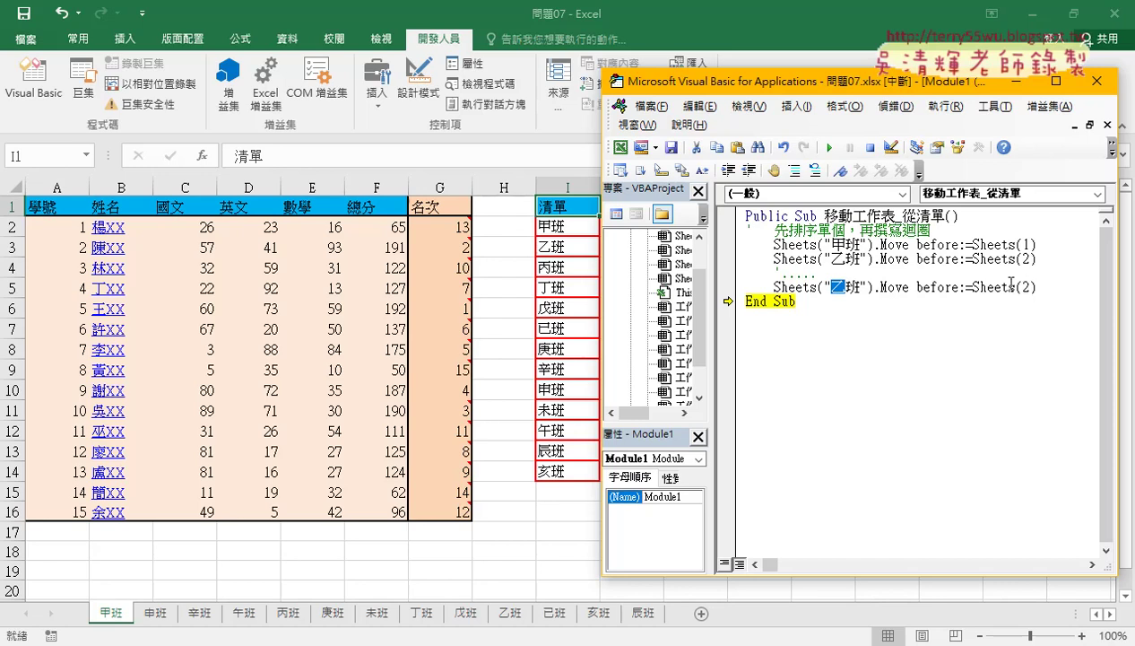
text(丁)
key(BackSpace)
text(亥)
key(Down)
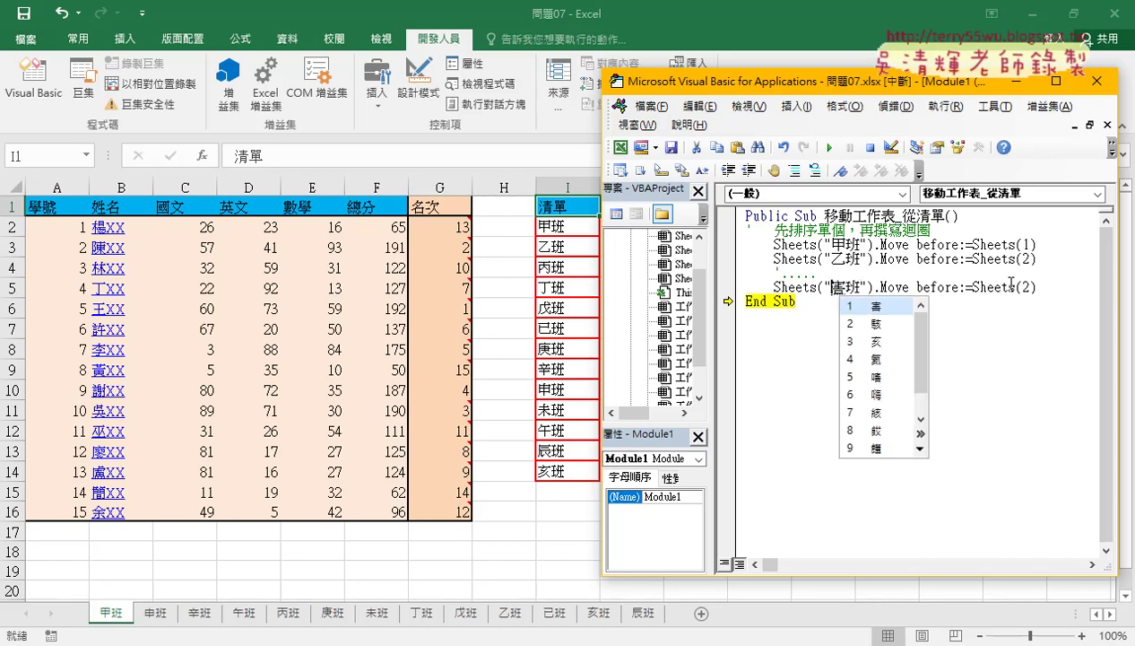
key(Down)
key(Down)
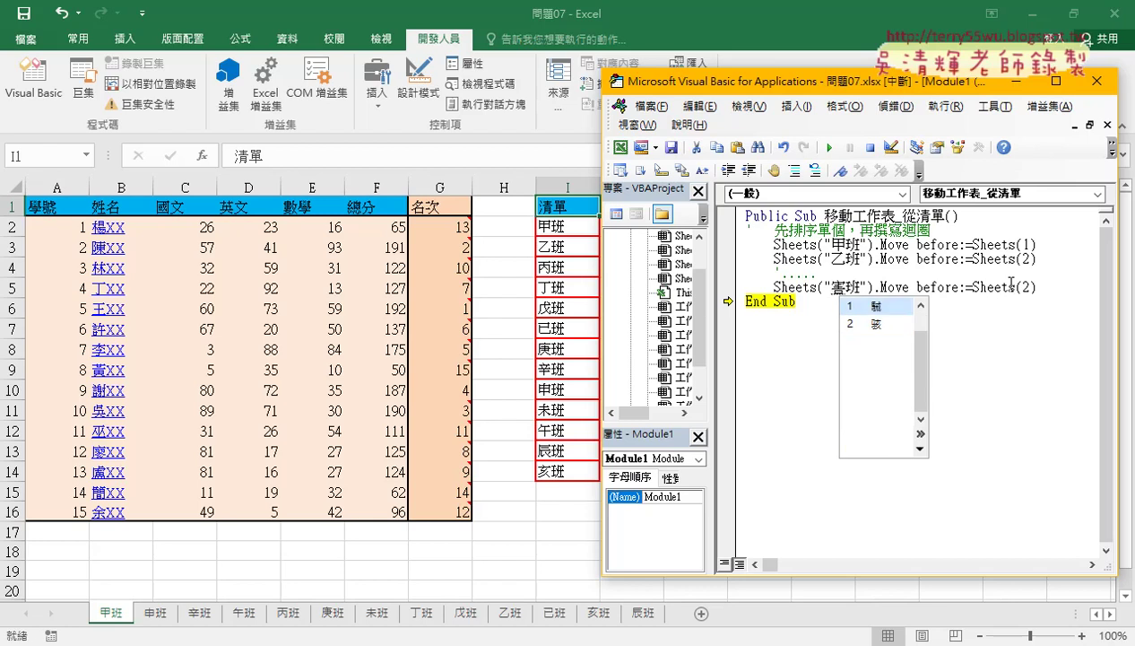
key(Up)
key(Up)
key(Up)
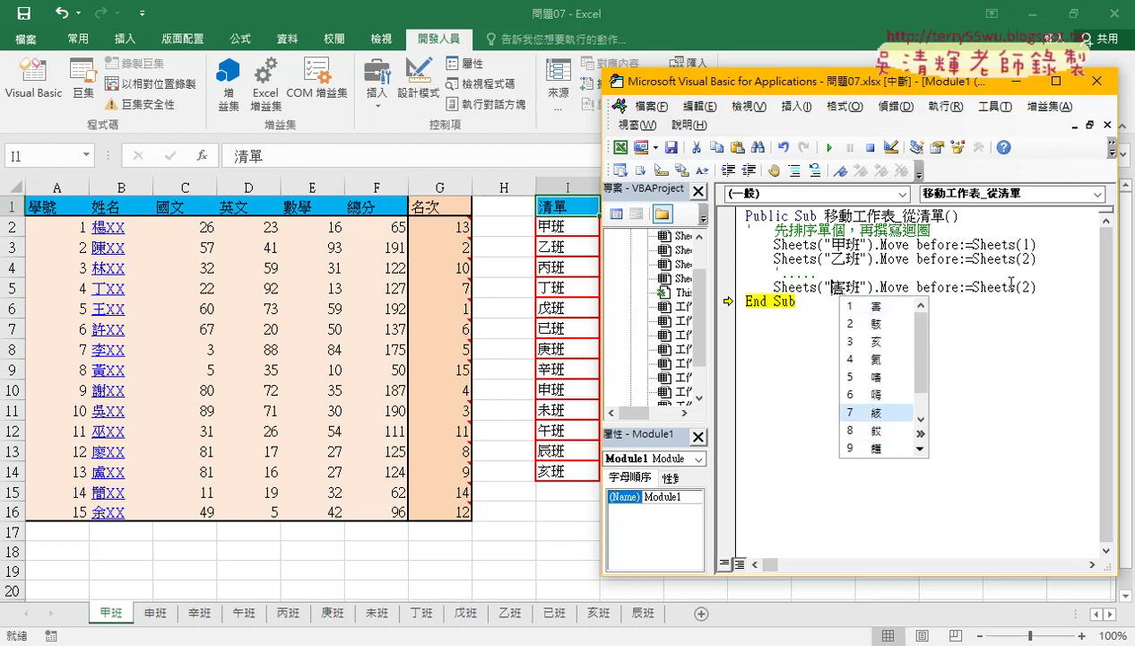
key(Up)
key(Up)
key(Up)
key(Up)
key(Return)
Step: Change the copied line's sheet index to 13 so it moves before Sheets(13)
key(Right)
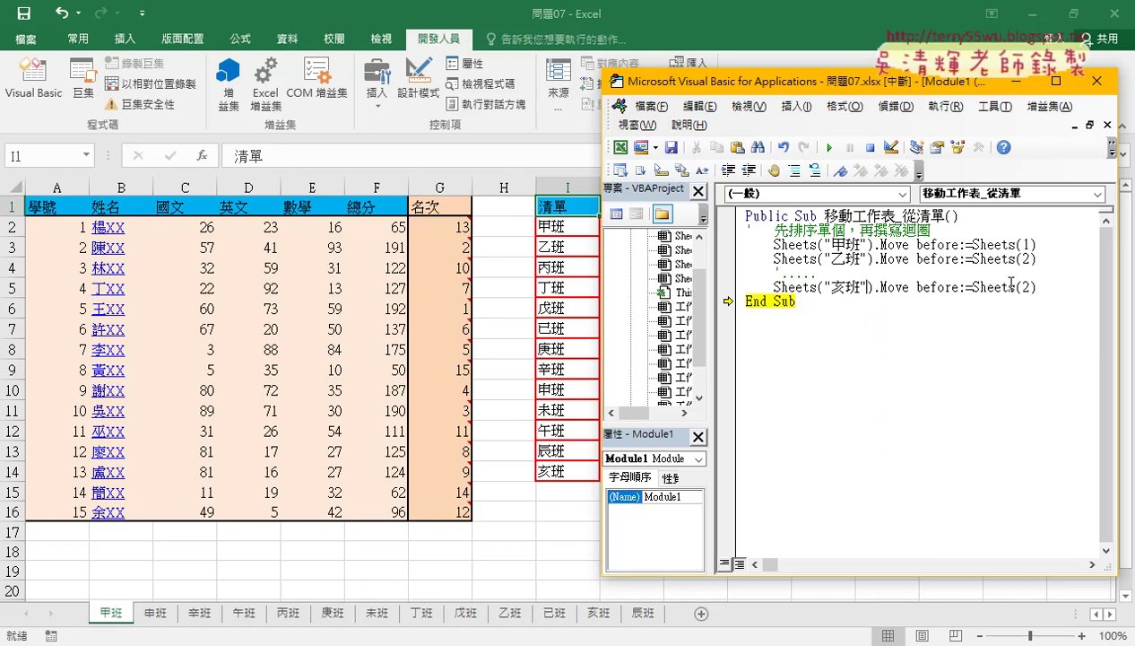
key(Right)
key(Right)
key(Right)
key(Right)
key(Right)
key(Right)
key(Right)
key(Right)
key(Right)
key(BackSpace)
text(1)
text(3))
key(Return)
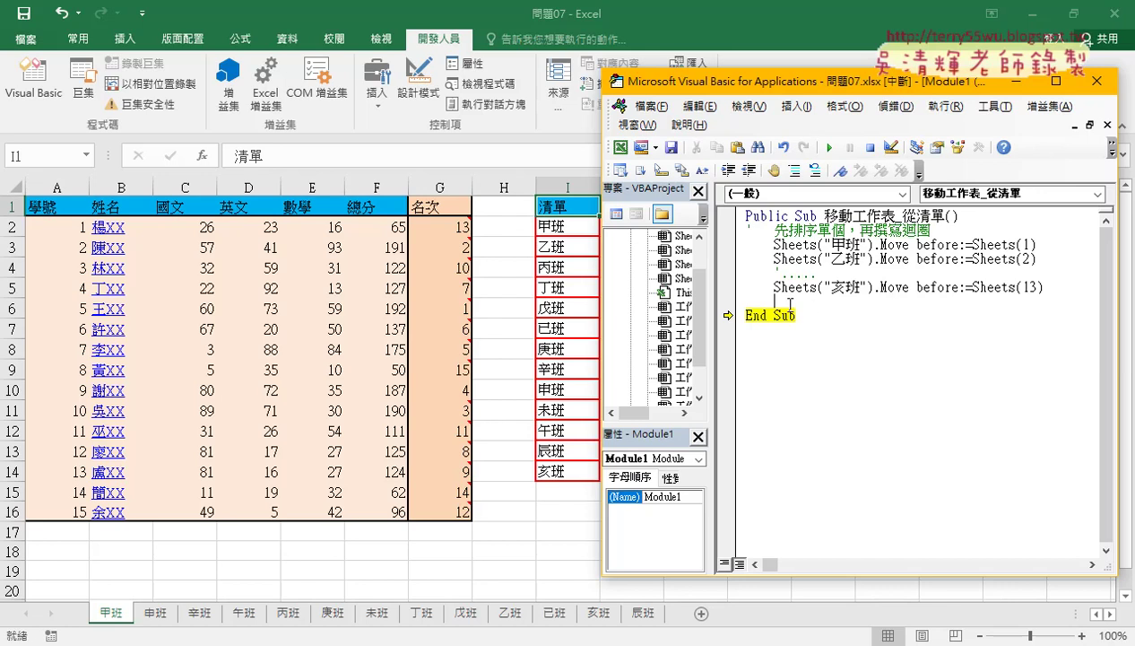
Step: Stop the paused run and add an indented blank line after the Sheets(13) statement
click(870, 147)
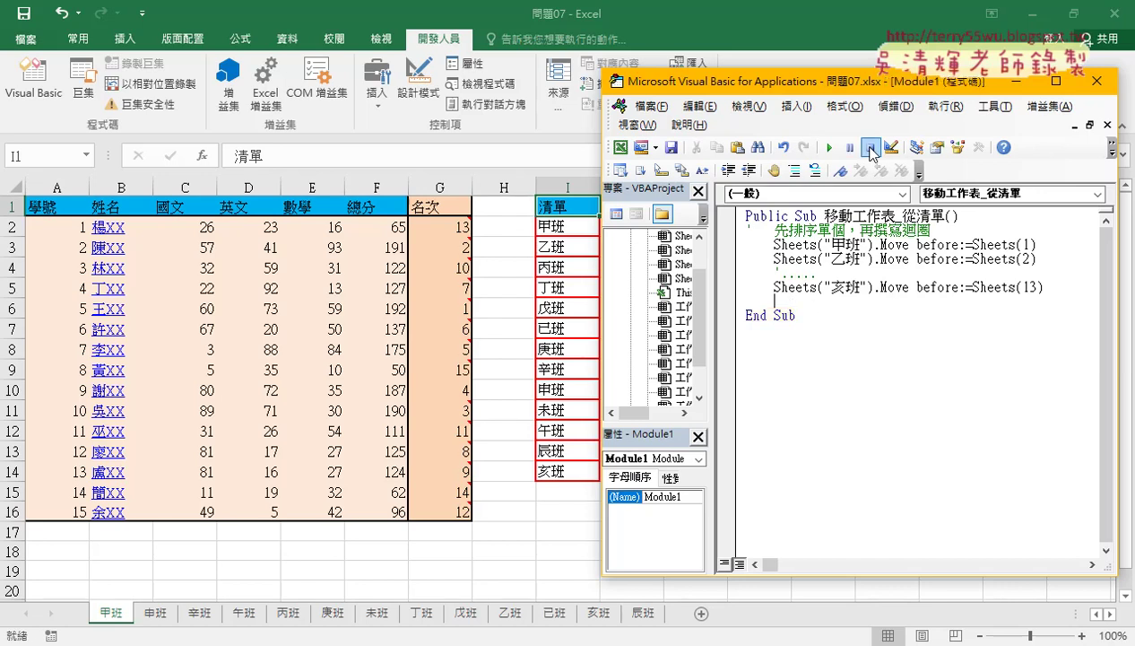
drag(1047, 287, 729, 252)
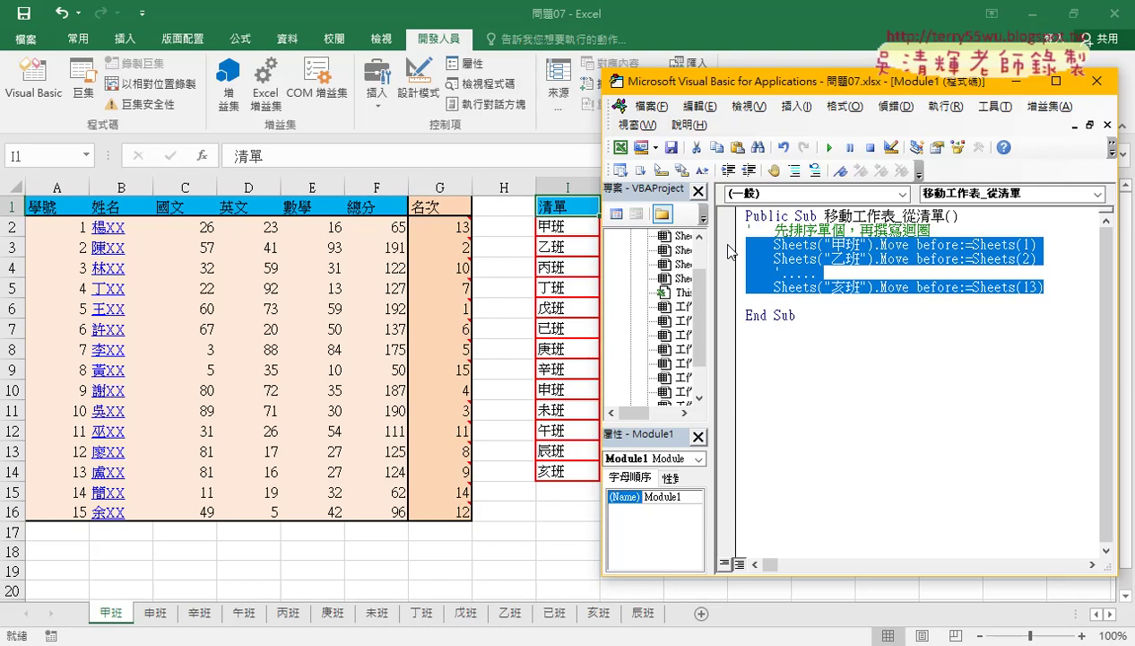
key(Down)
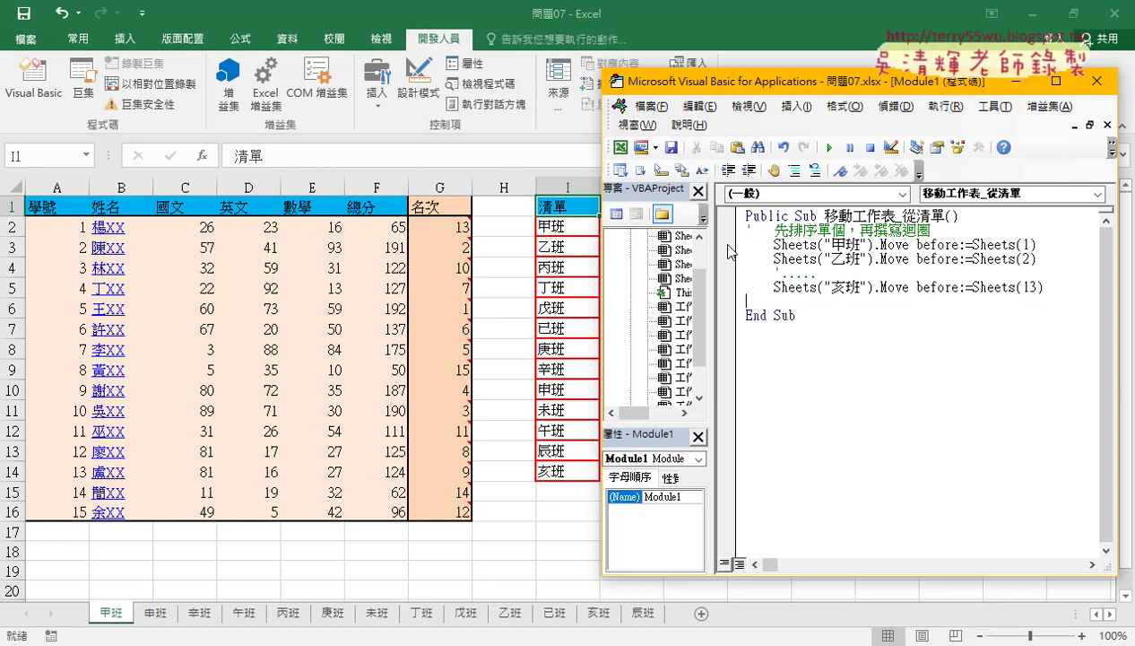
key(Tab)
key(Return)
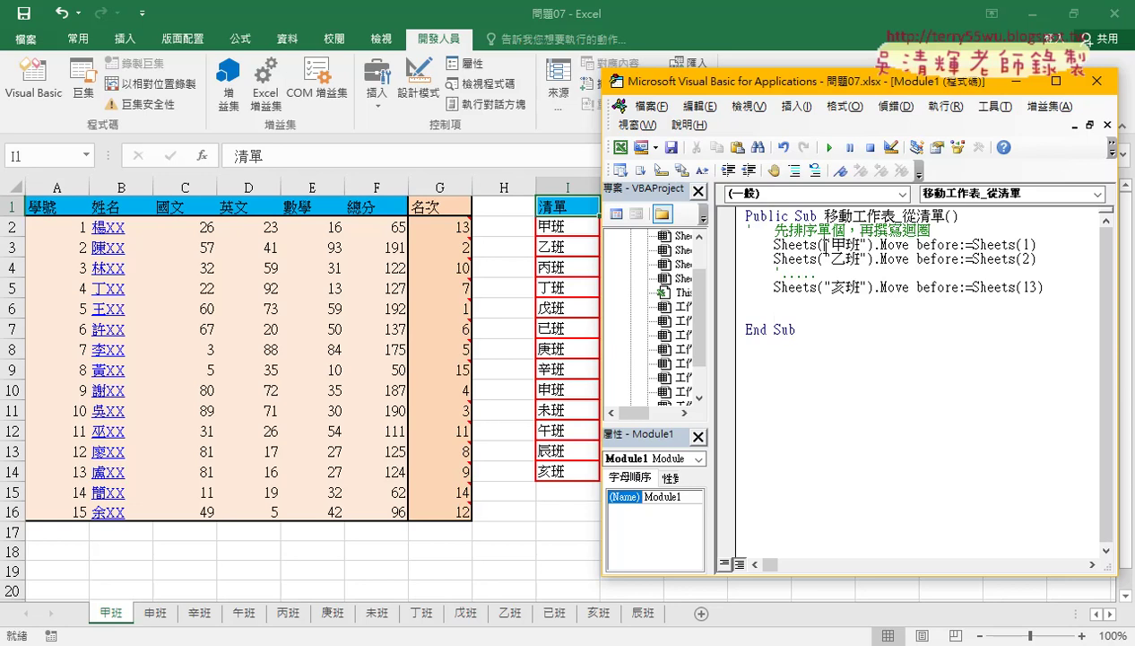
drag(823, 244, 867, 244)
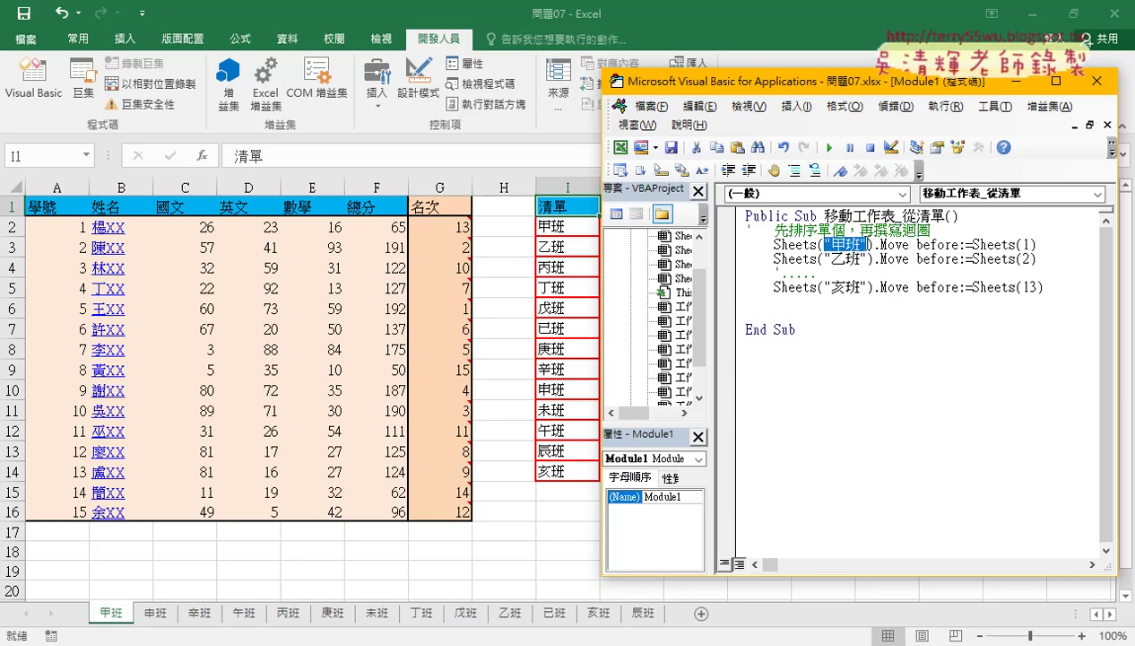
drag(549, 235, 566, 244)
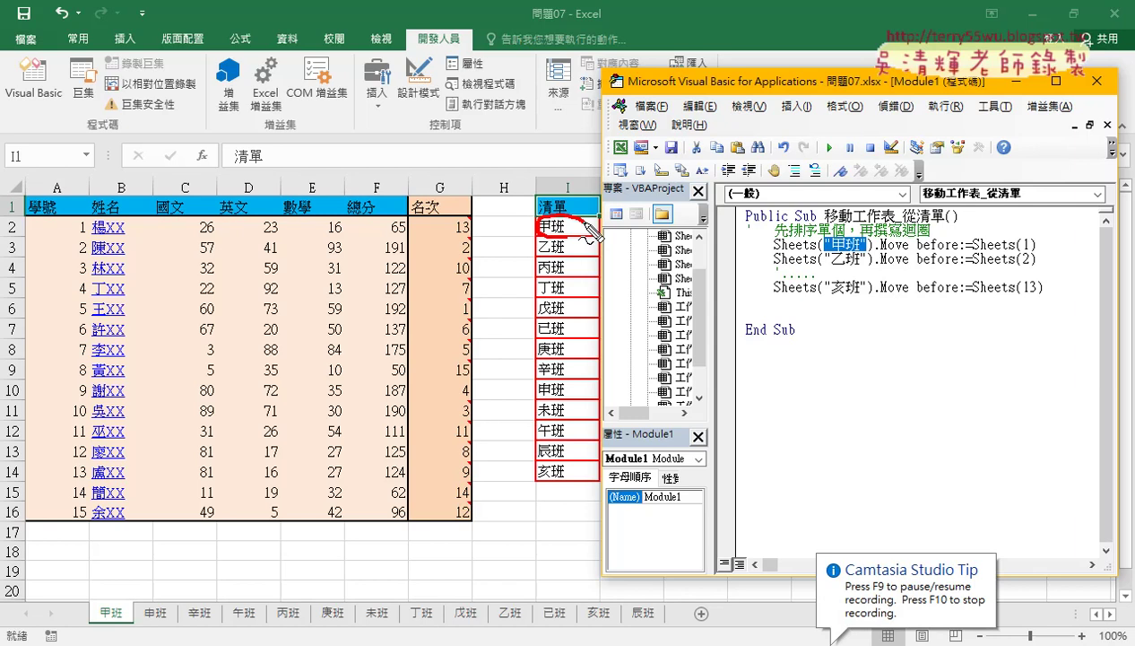
drag(27, 217, 20, 243)
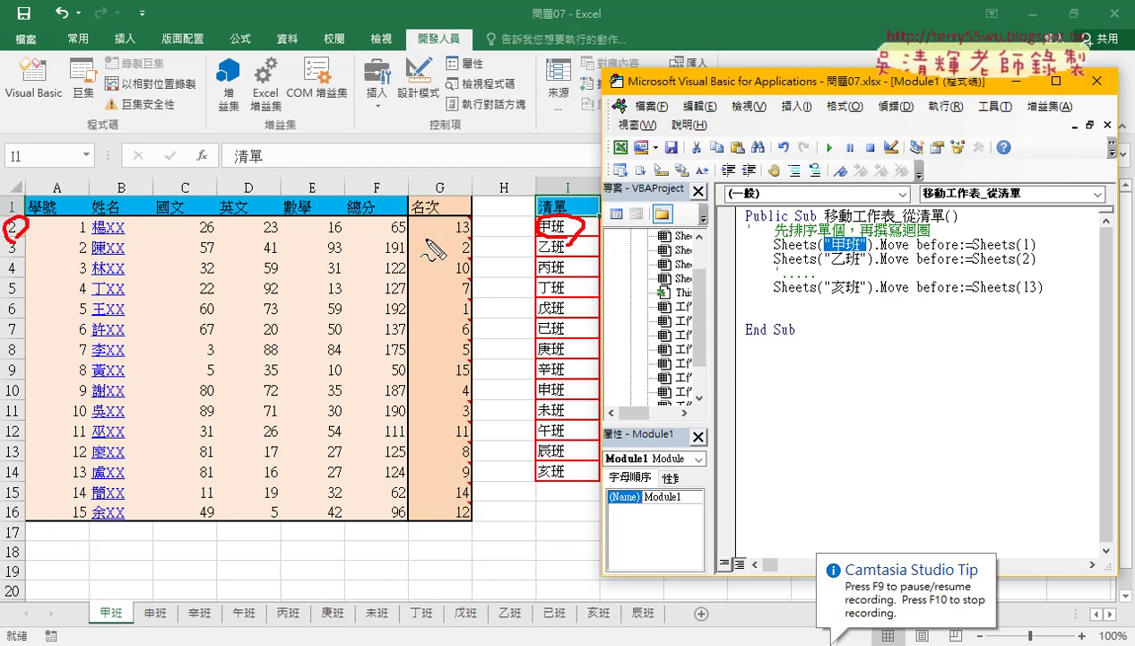
drag(484, 217, 520, 227)
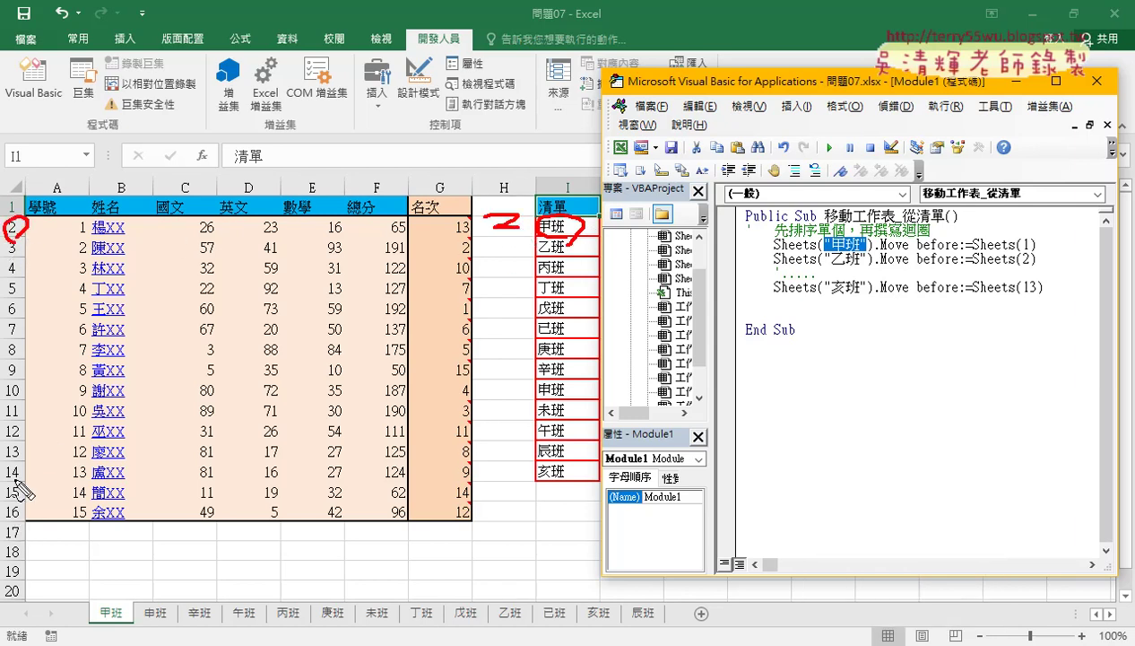
drag(13, 483, 11, 460)
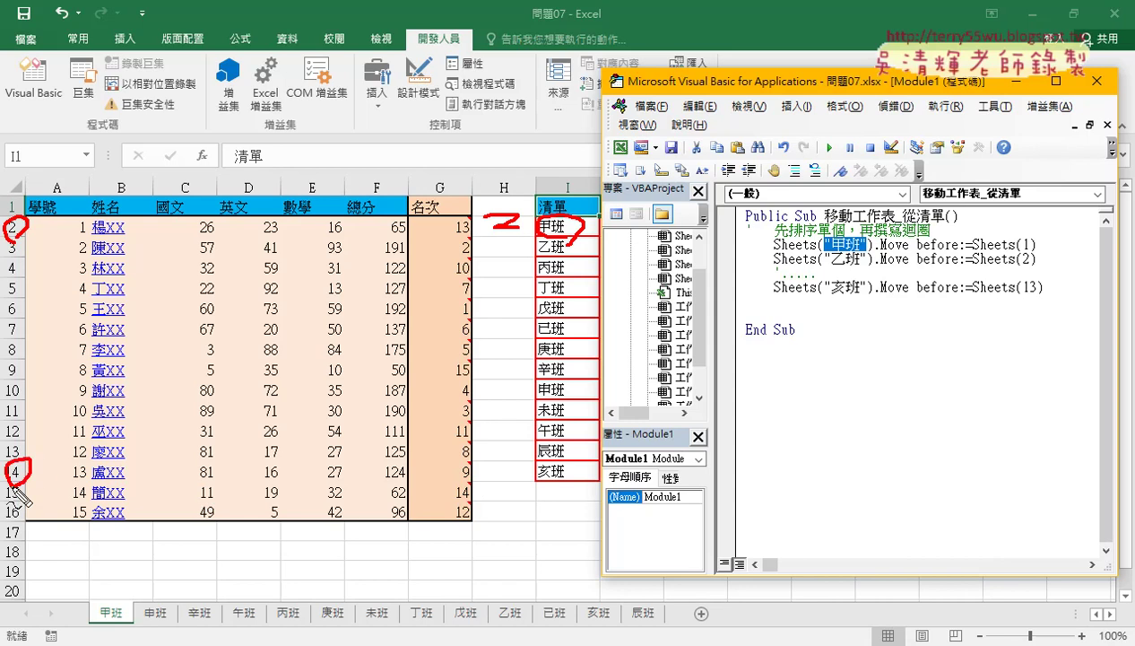
mouse_move(502, 455)
mouse_down()
mouse_move(493, 484)
mouse_move(520, 488)
mouse_up()
drag(511, 242, 529, 224)
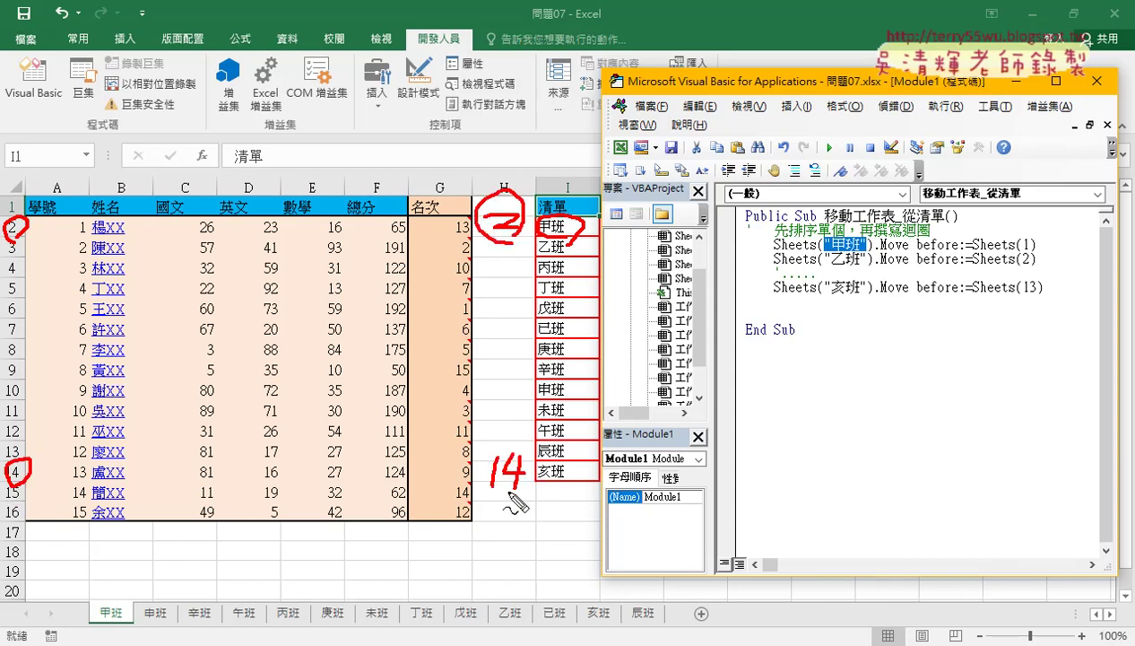
drag(515, 489, 538, 481)
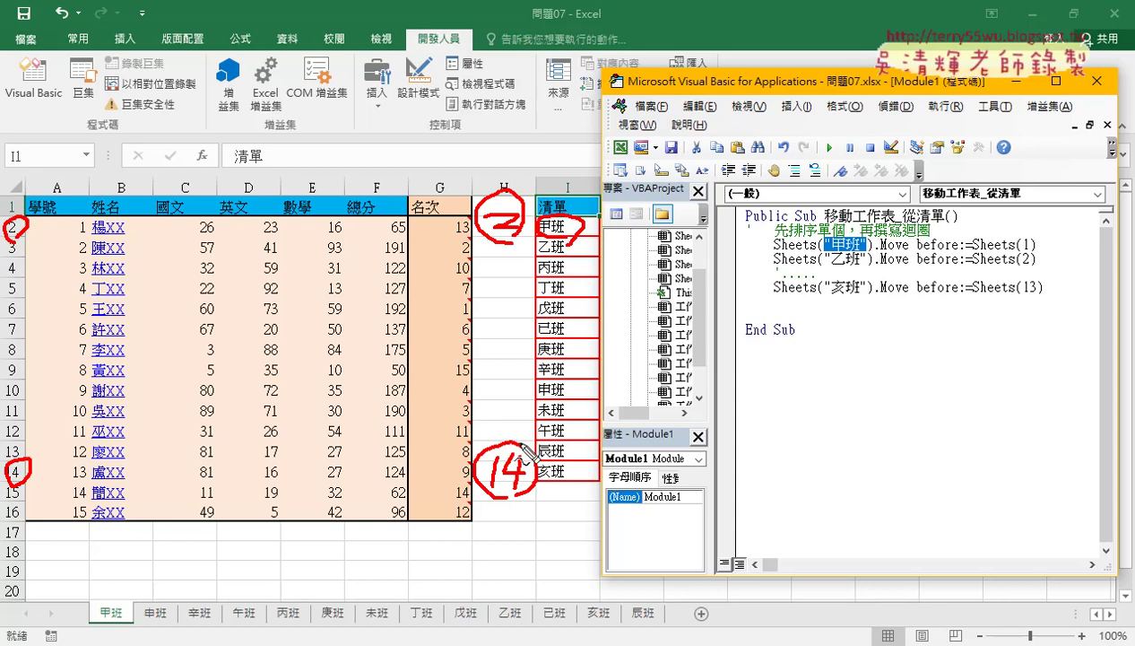
mouse_move(841, 253)
mouse_down()
mouse_move(866, 251)
mouse_move(868, 299)
mouse_up()
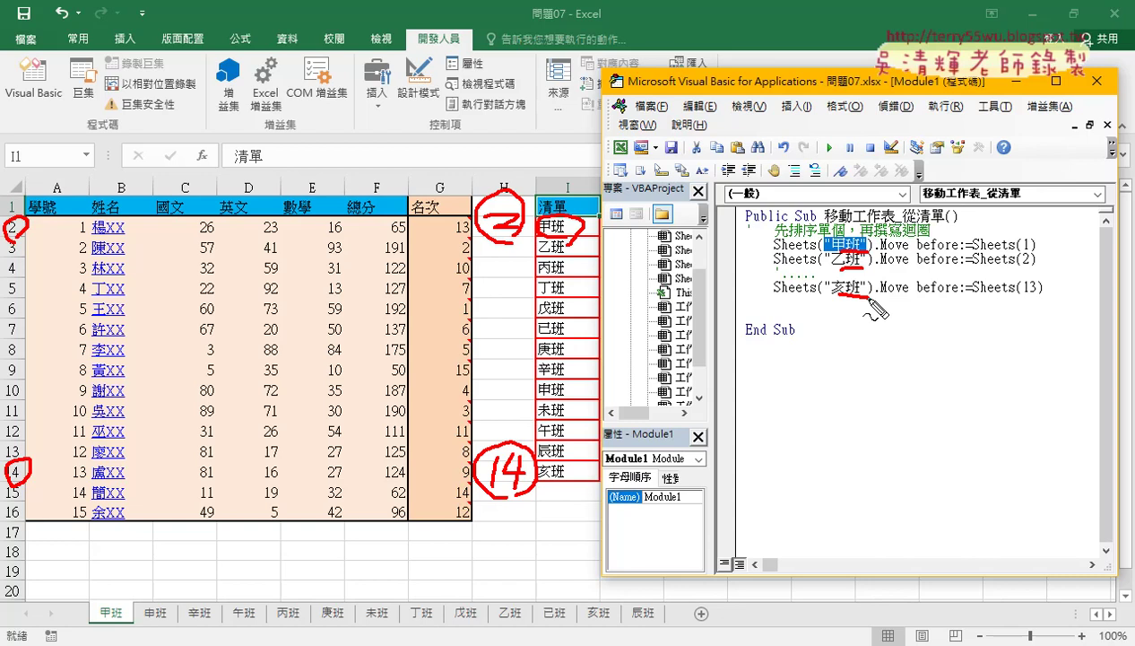
drag(1019, 252, 1048, 266)
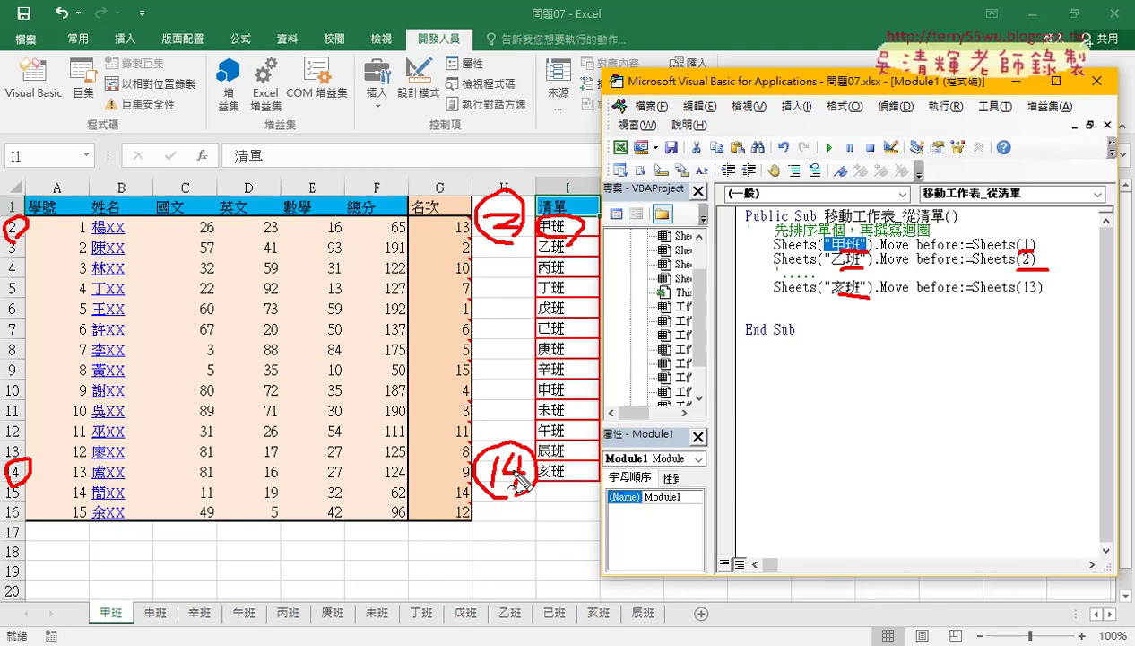
Step: Write a For i = 2 To 14 … Next loop above End Sub
key(Escape)
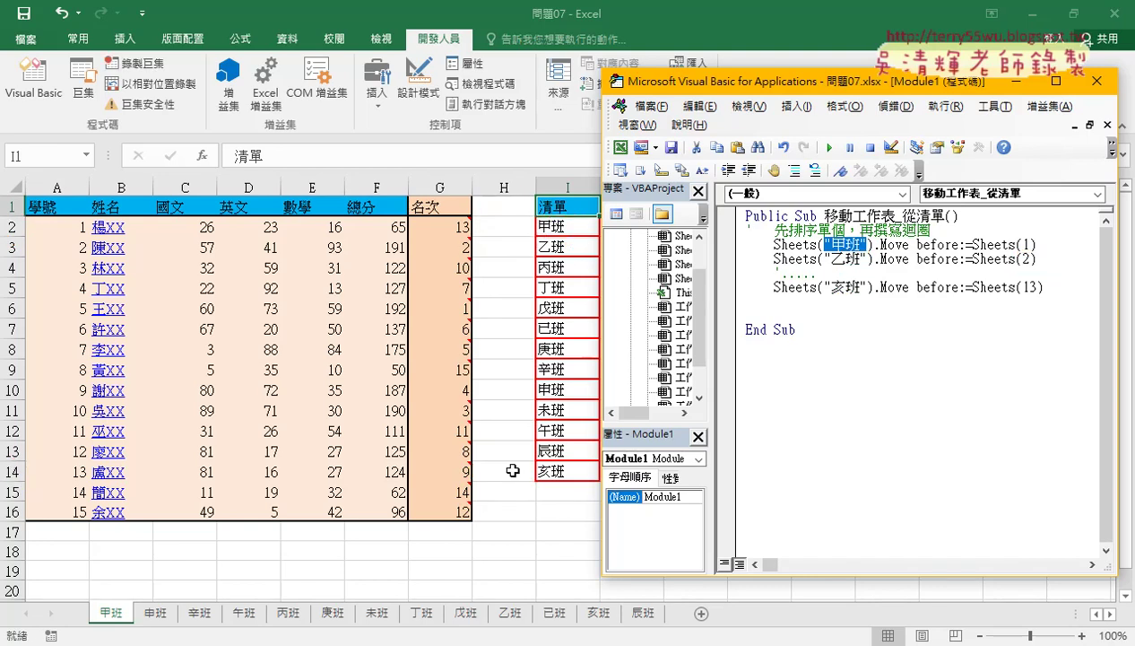
click(777, 316)
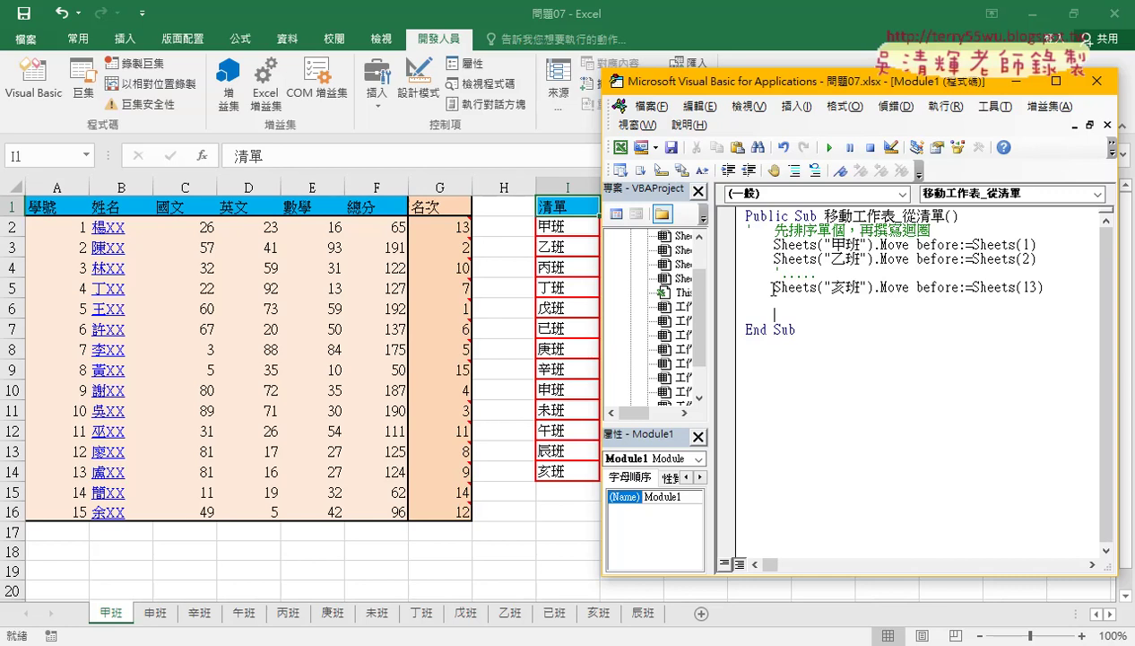
text(ㄈfo)
text(r)
text( =)
text(2 to )
text(14)
key(Return)
key(Return)
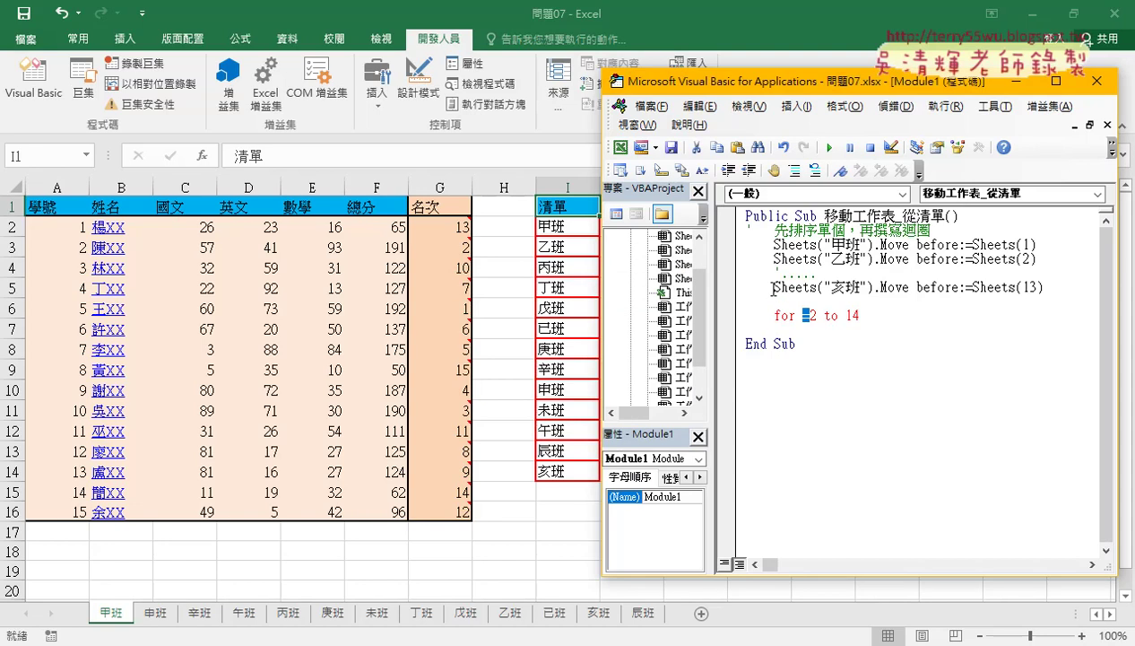
click(802, 314)
text(i)
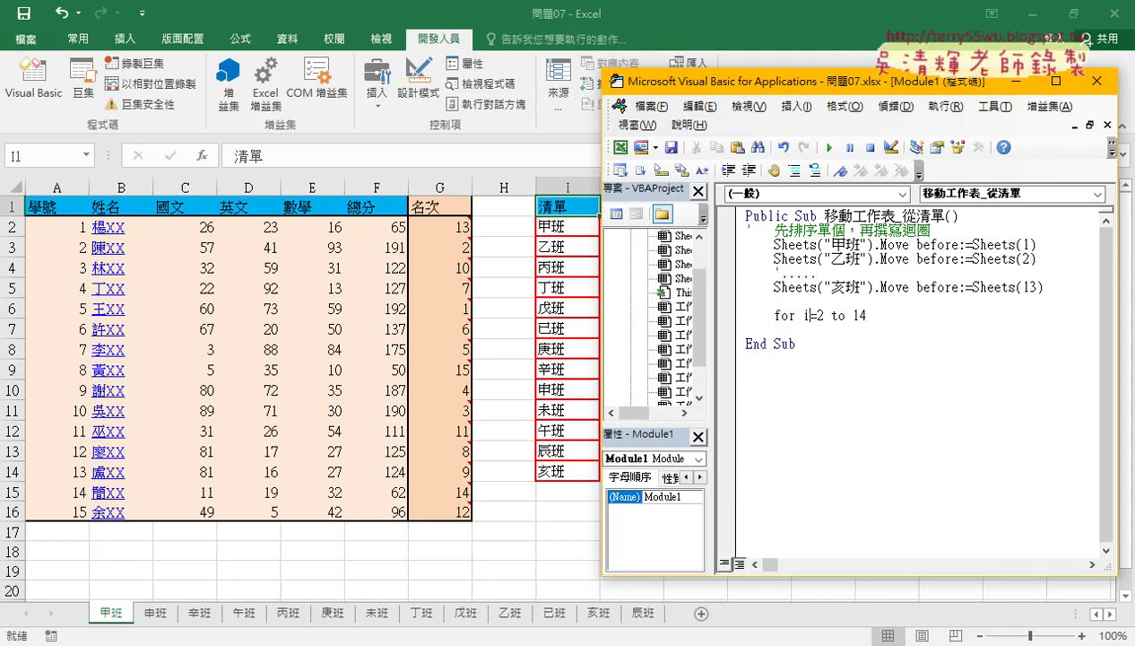
key(Down)
key(Return)
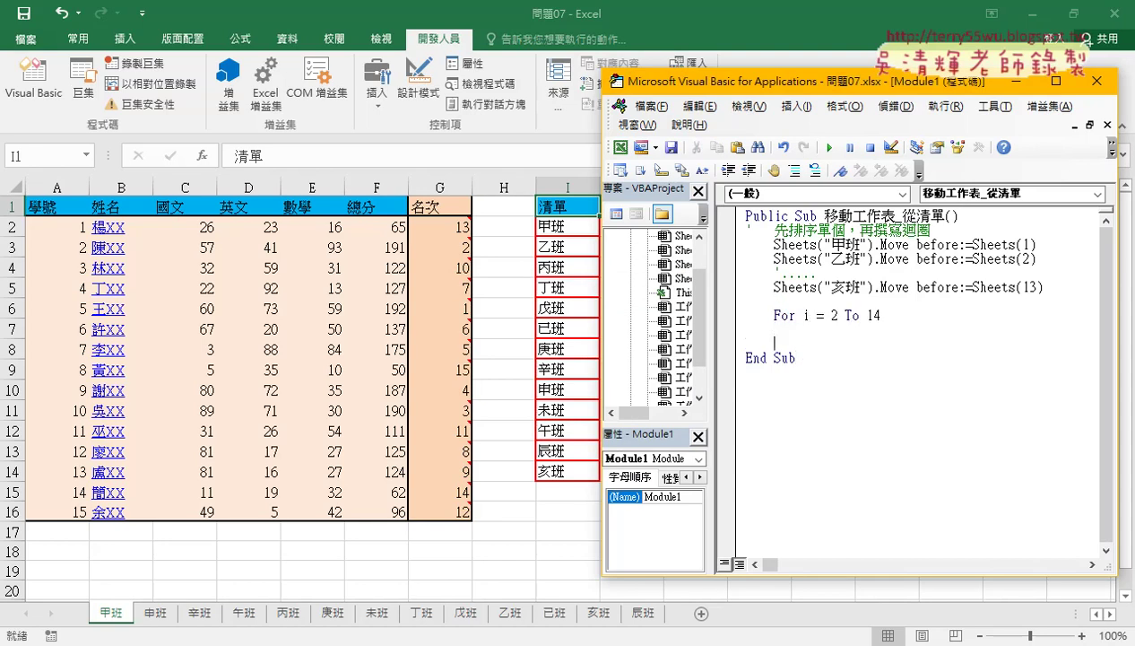
text(next)
Step: Copy the Sheets("甲班").Move before:=Sheets(1) line into the indented loop body
key(Up)
key(Tab)
mouse_move(1038, 244)
mouse_down()
mouse_move(773, 244)
mouse_move(815, 340)
mouse_up()
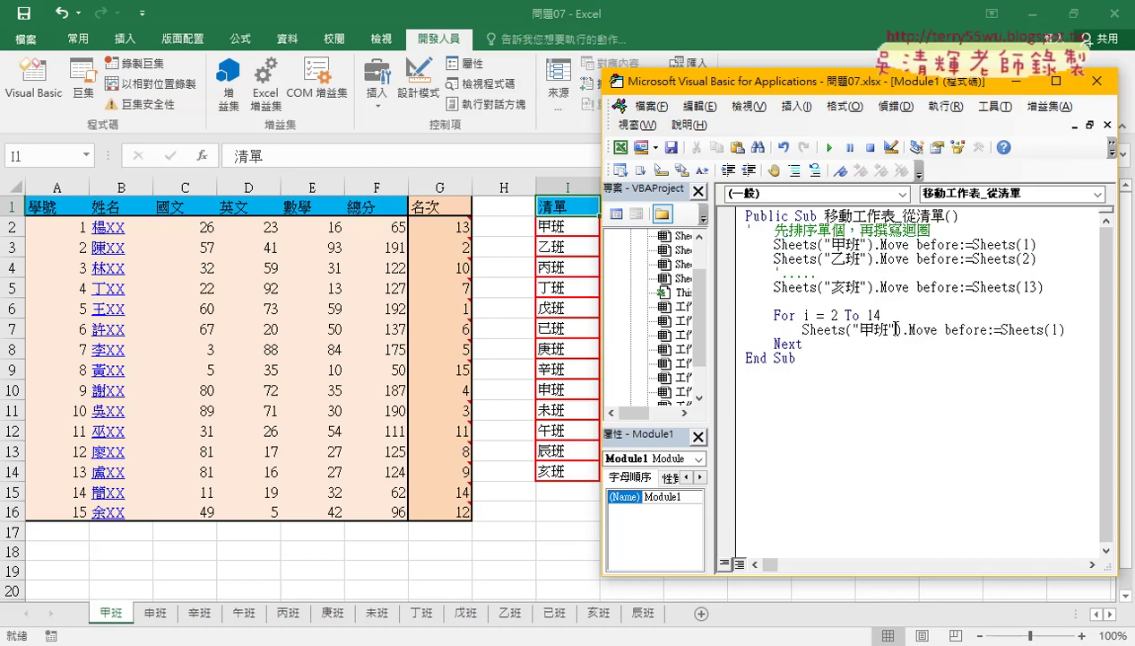
drag(895, 329, 852, 329)
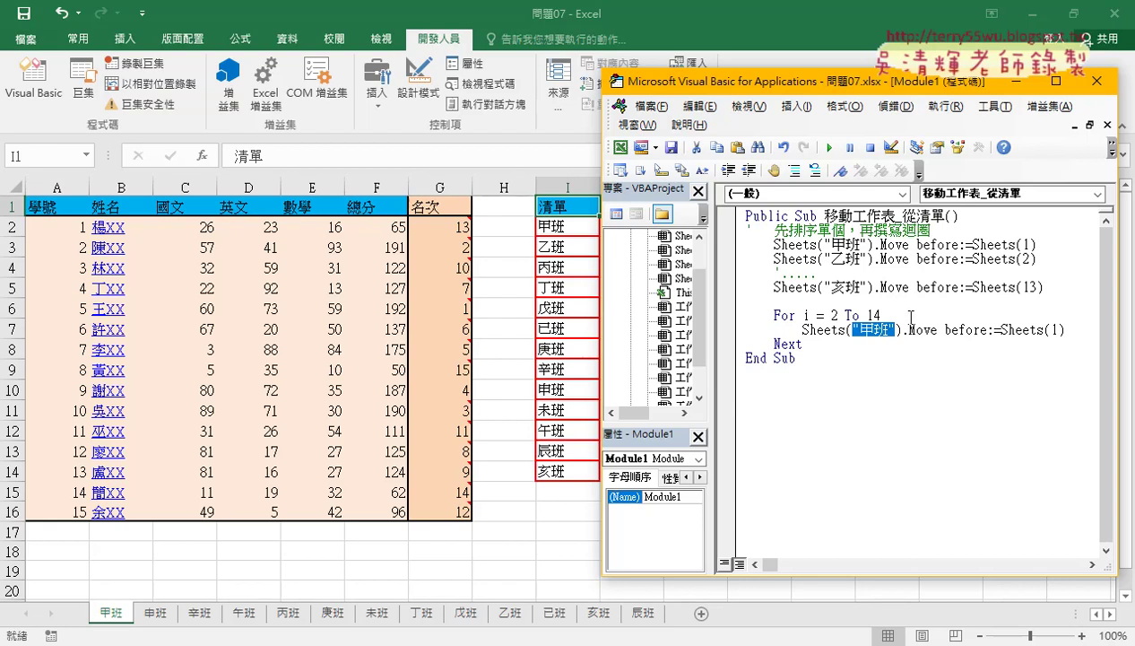
Step: Add x = Sheets("甲班").Cells(i, "I") as the first line inside the loop
click(912, 315)
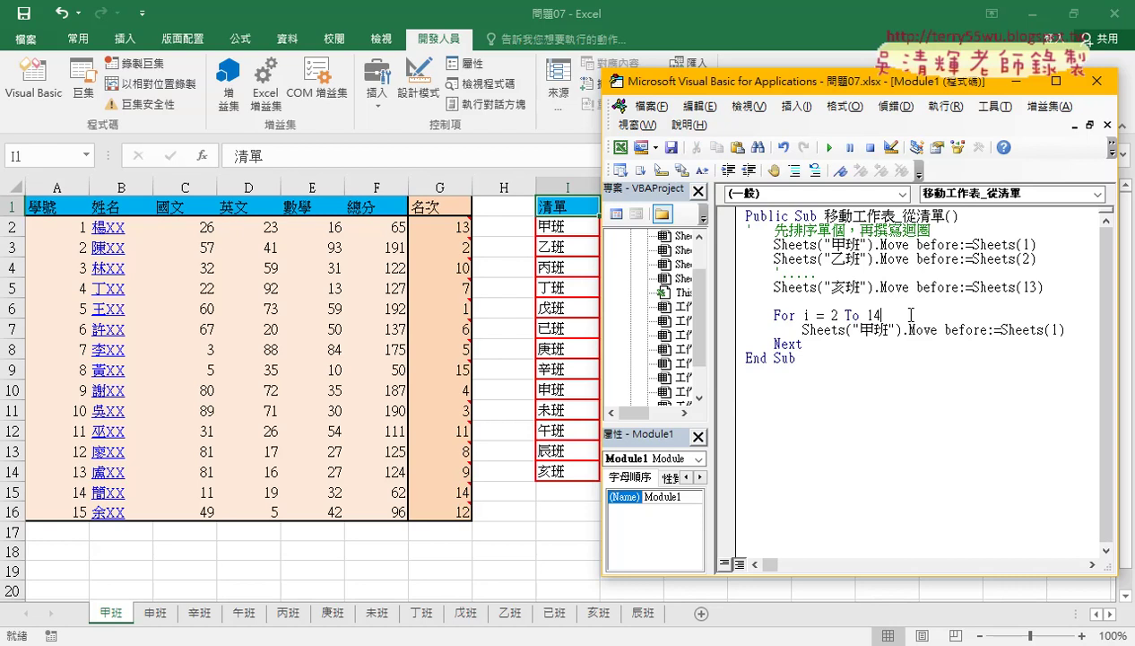
key(Return)
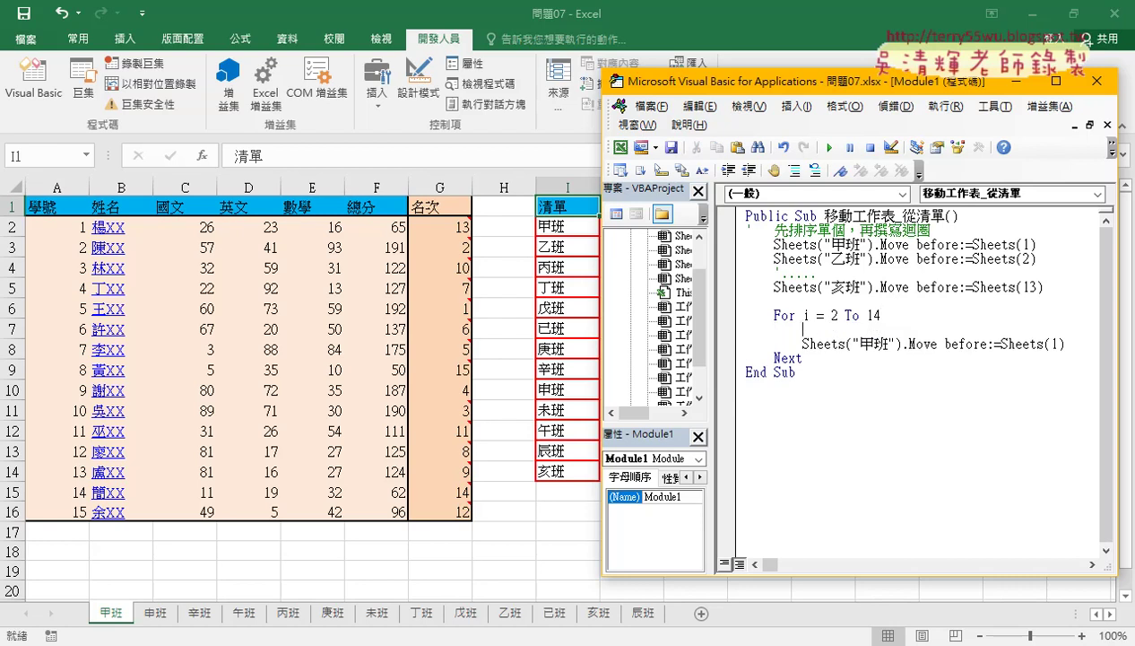
text(x)
text(=)
text(cells)
text((i)
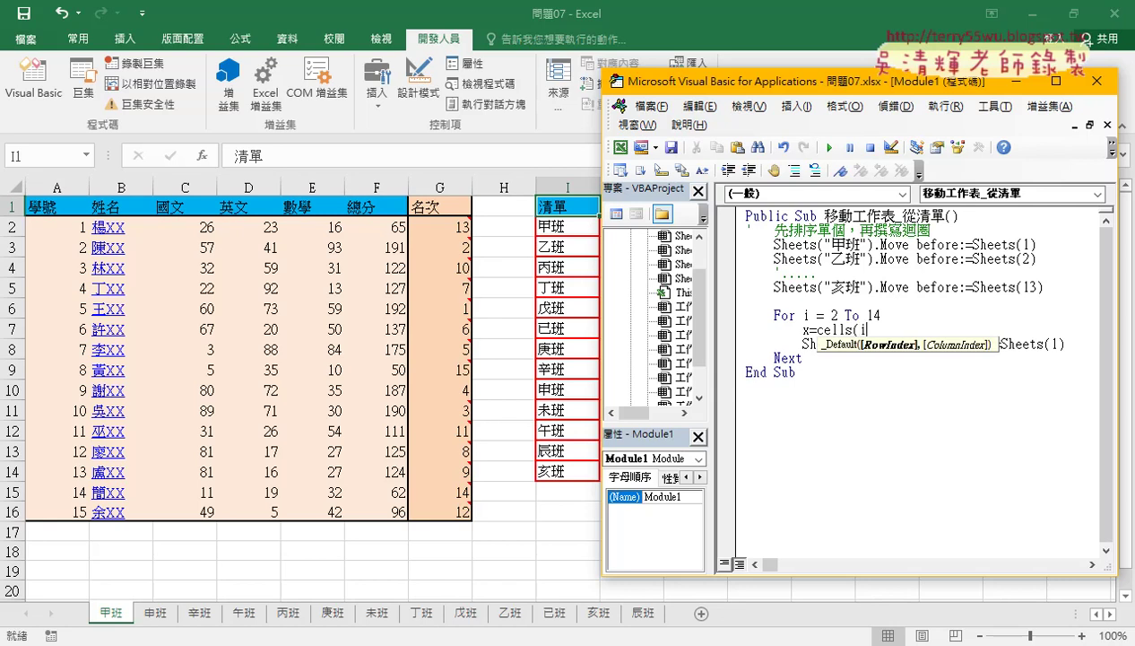
text(,"I")
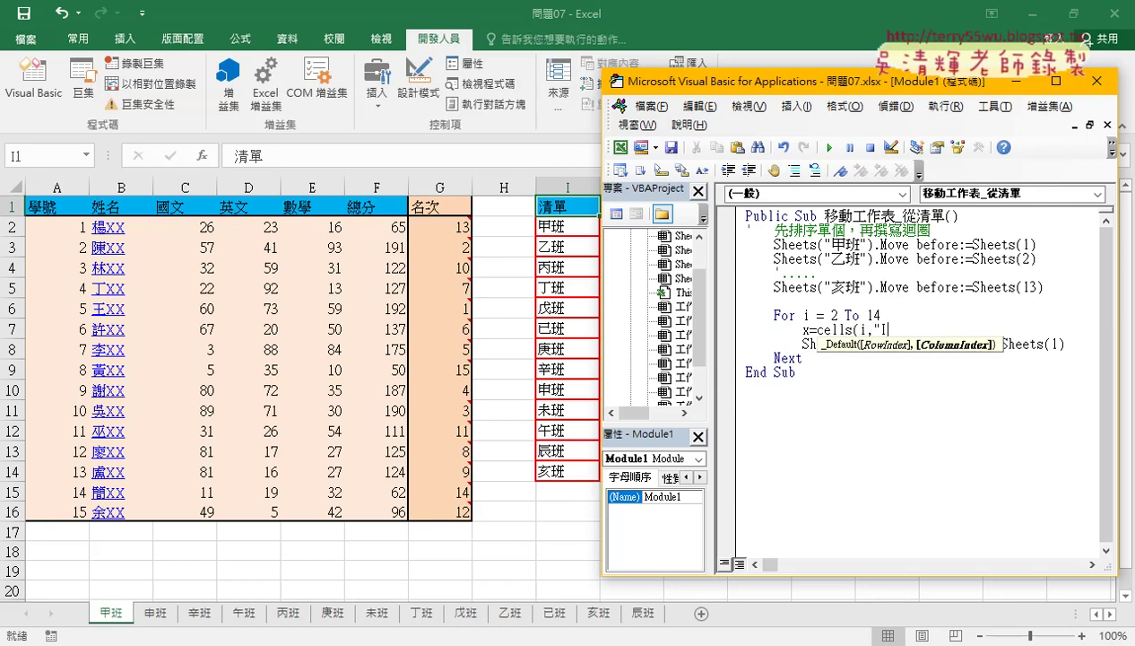
text())
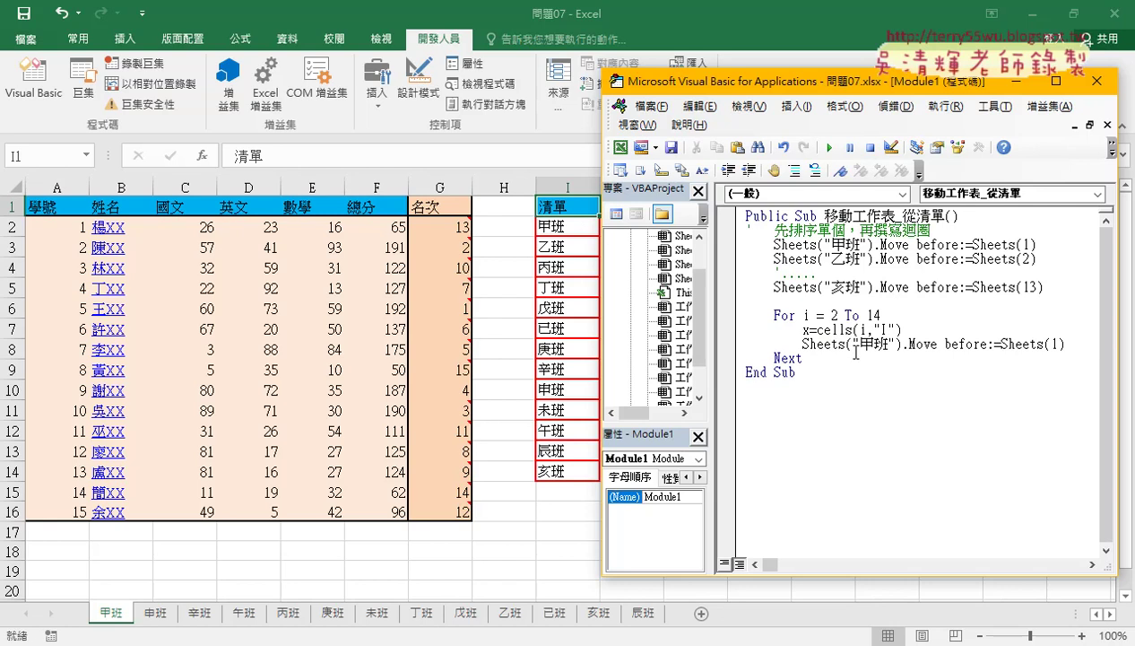
drag(906, 346, 803, 346)
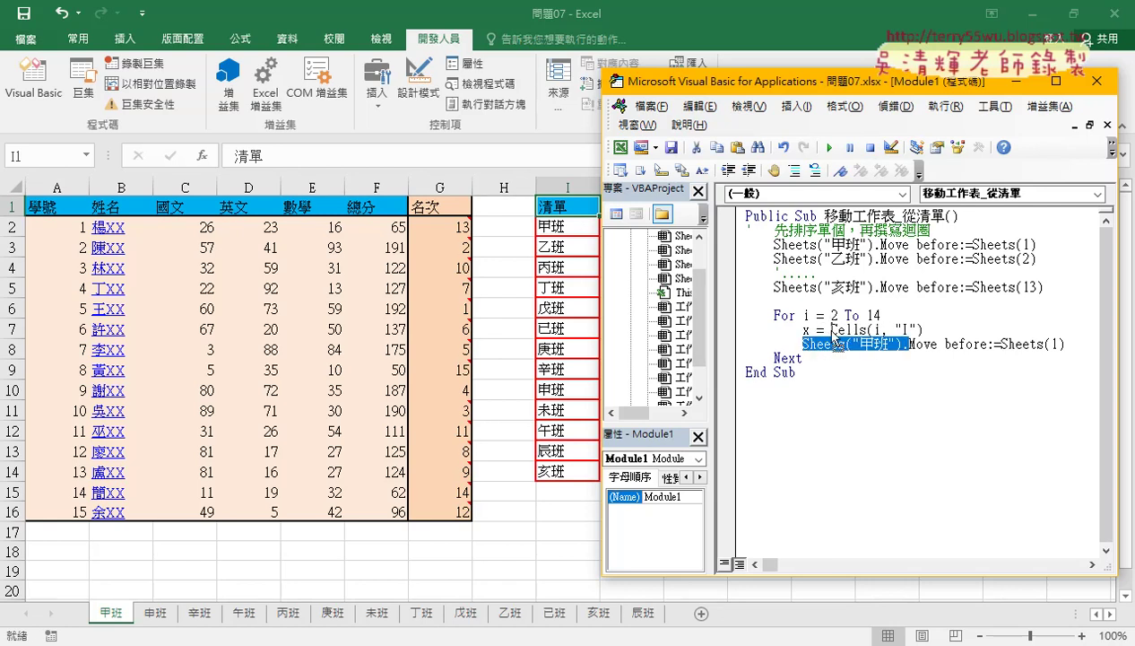
drag(828, 341, 830, 330)
drag(1029, 329, 831, 330)
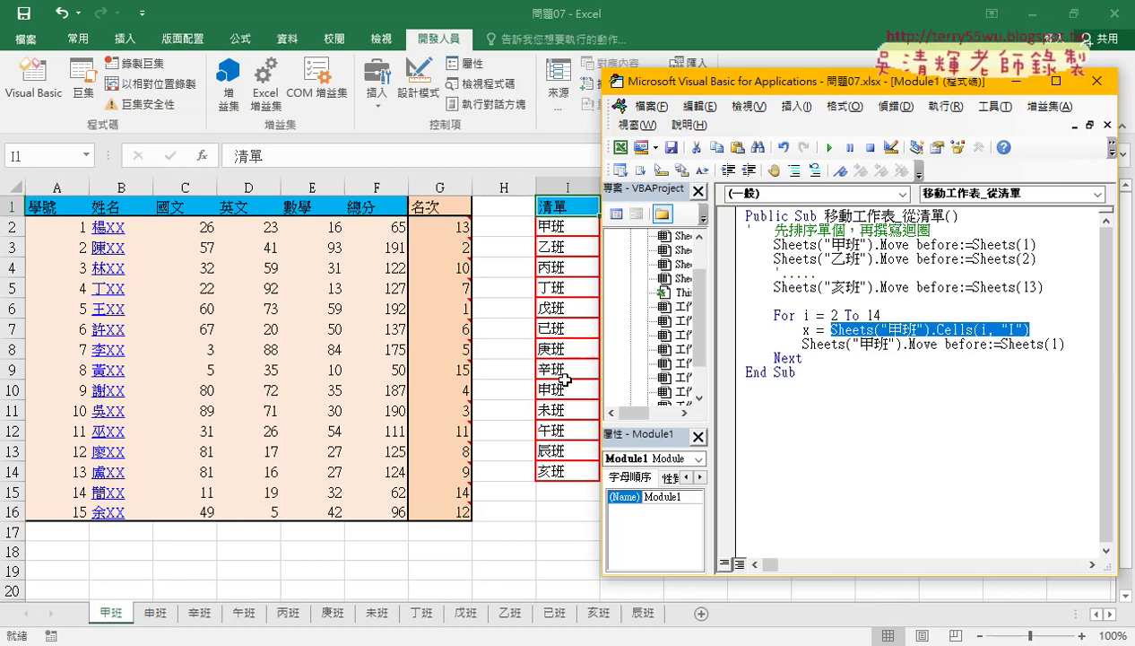
double_click(804, 329)
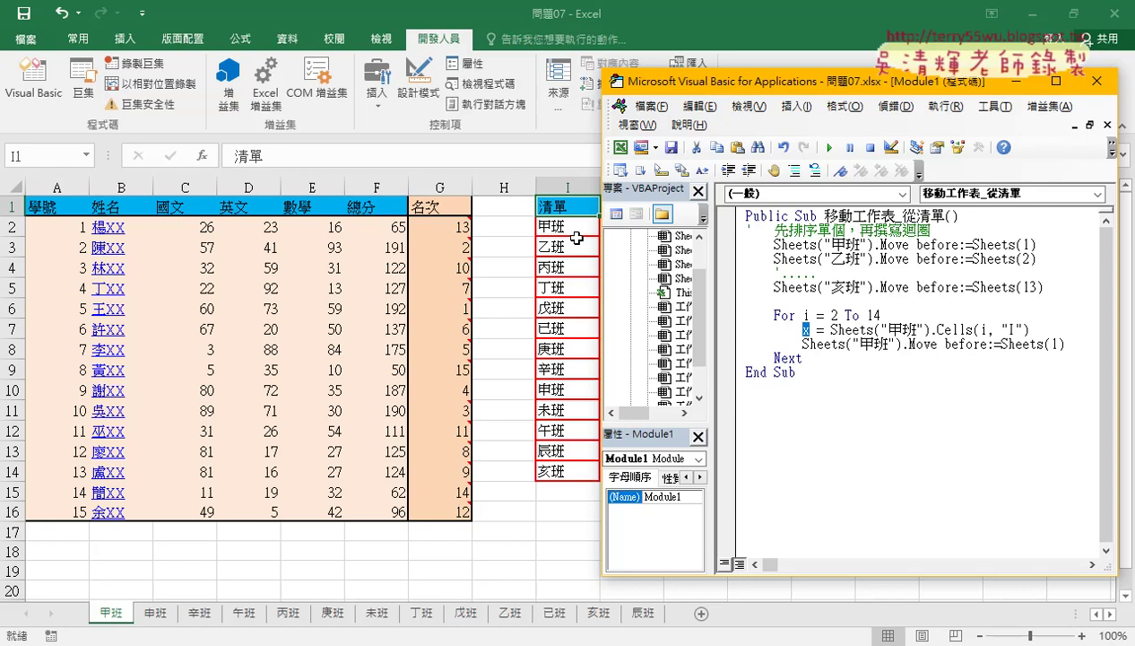
Step: Replace the hard-coded "甲班" in the loop's Move line with x
click(895, 343)
drag(894, 343, 852, 344)
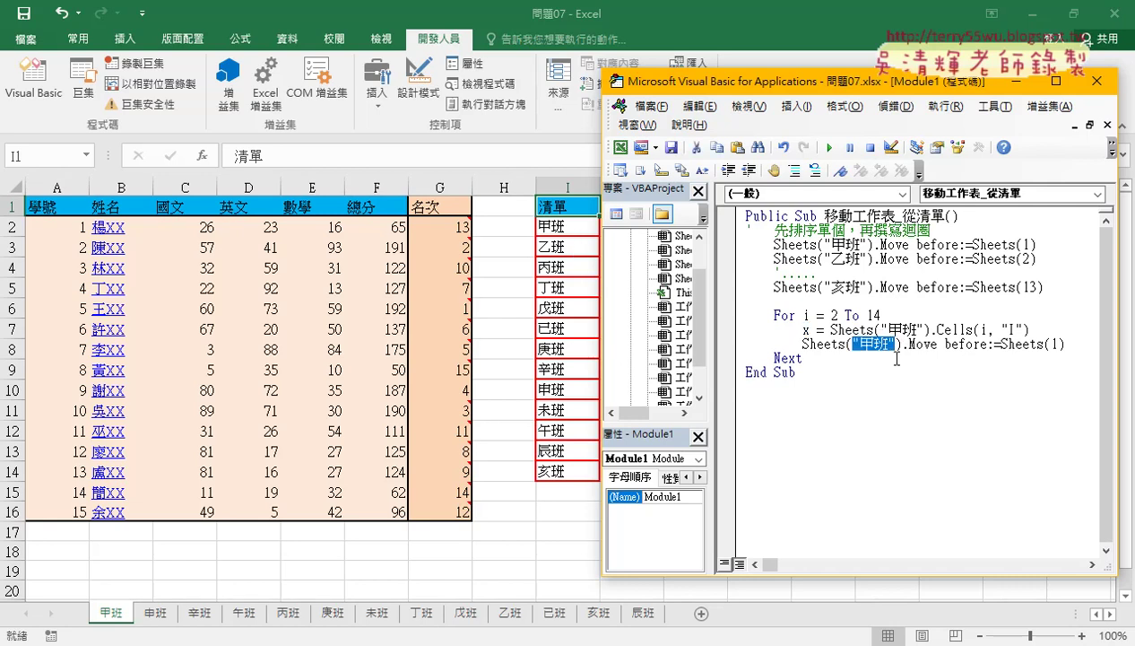
text(x)
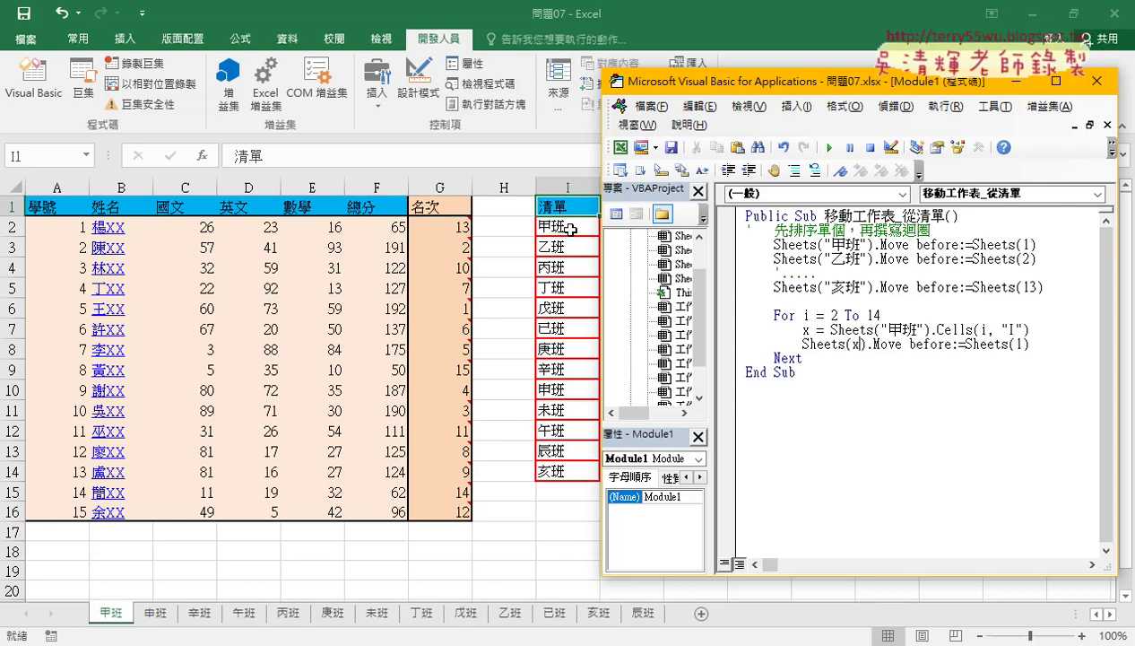
Step: Change the loop's move target from Sheets(1) to Sheets(i - 1), then select the old hard-coded Move lines
double_click(1020, 345)
click(1072, 347)
text(i)
text(-1)
mouse_move(1044, 287)
mouse_down()
mouse_move(782, 292)
mouse_move(748, 244)
mouse_up()
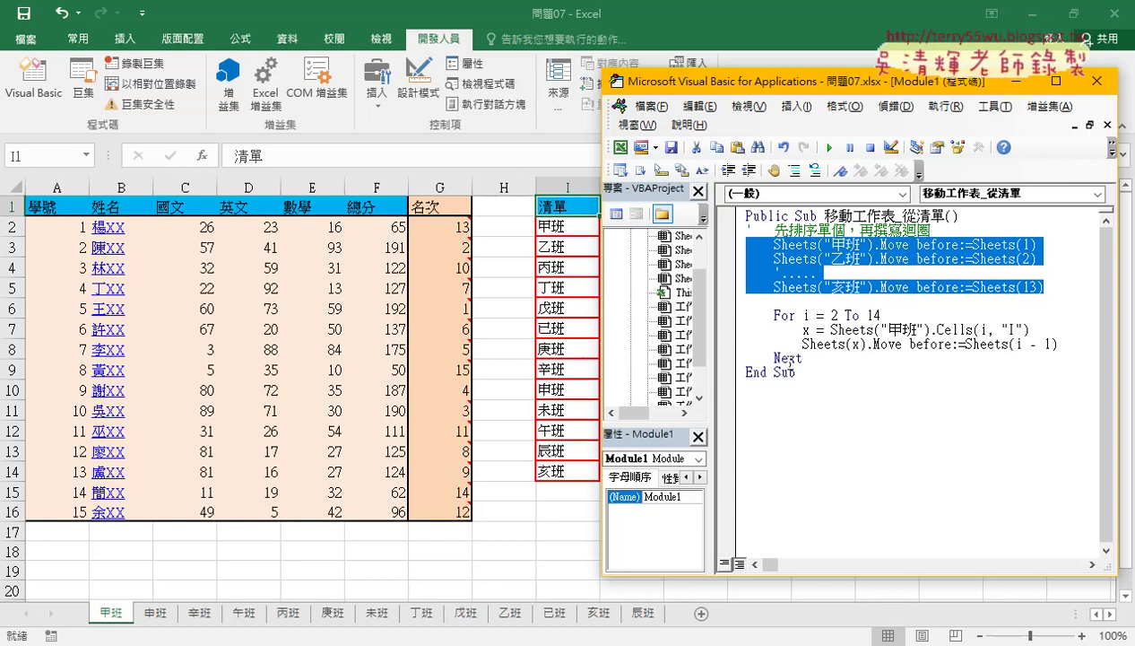
Step: Select the three hard-coded Sheets(...).Move lines and restore the editor's standard toolbar
drag(804, 359, 739, 314)
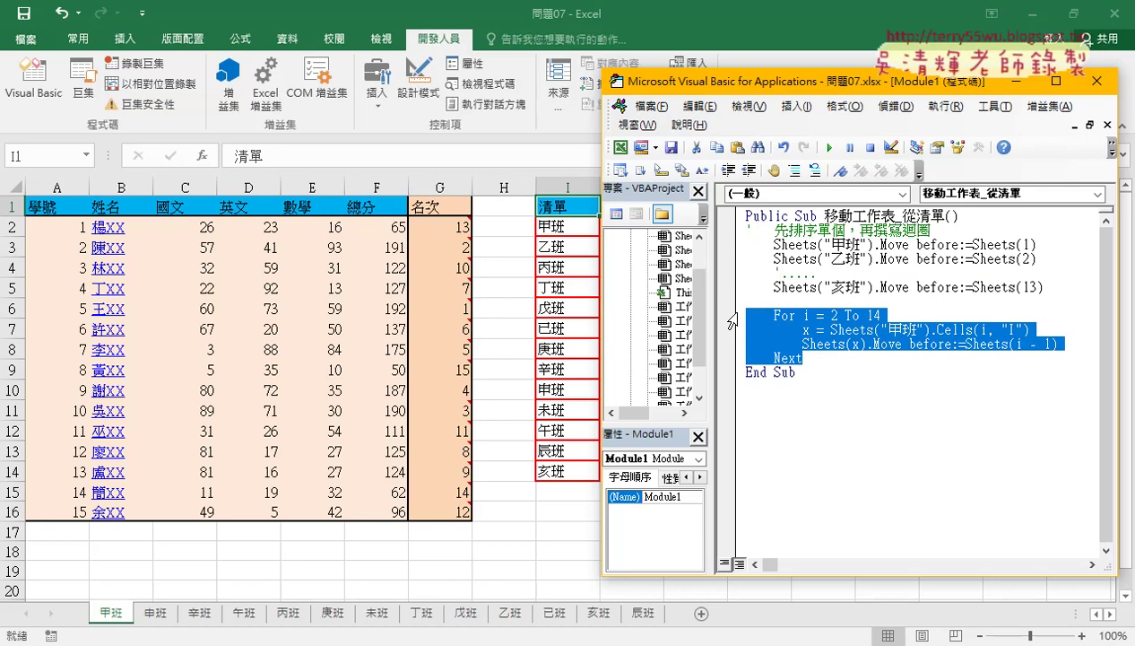
drag(1057, 292, 723, 247)
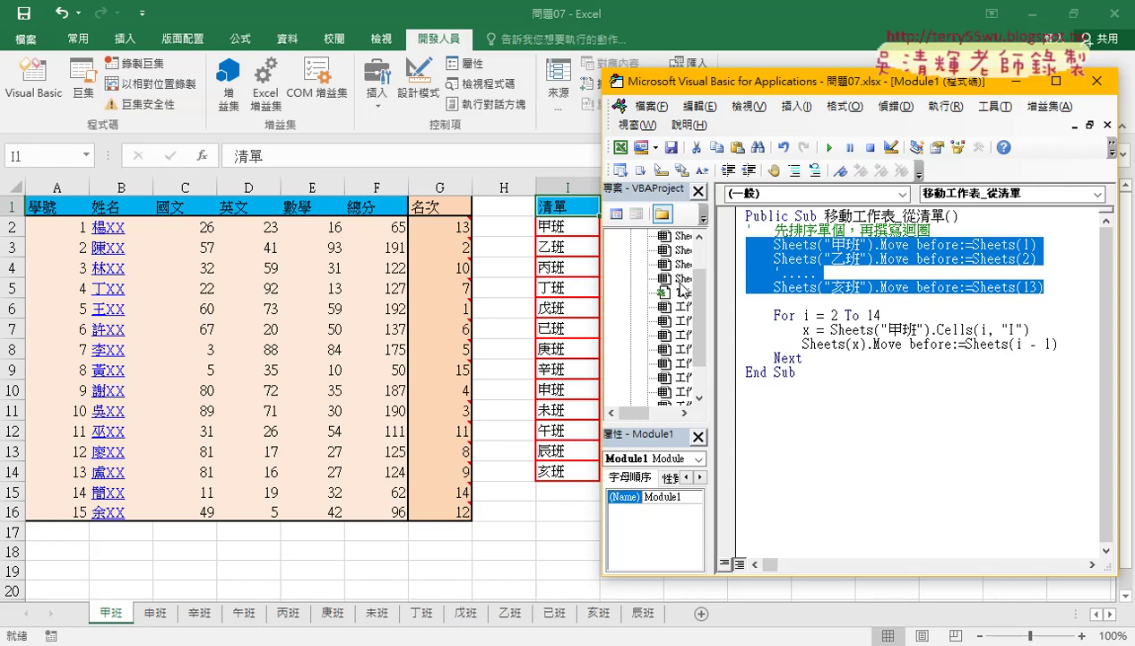
click(894, 359)
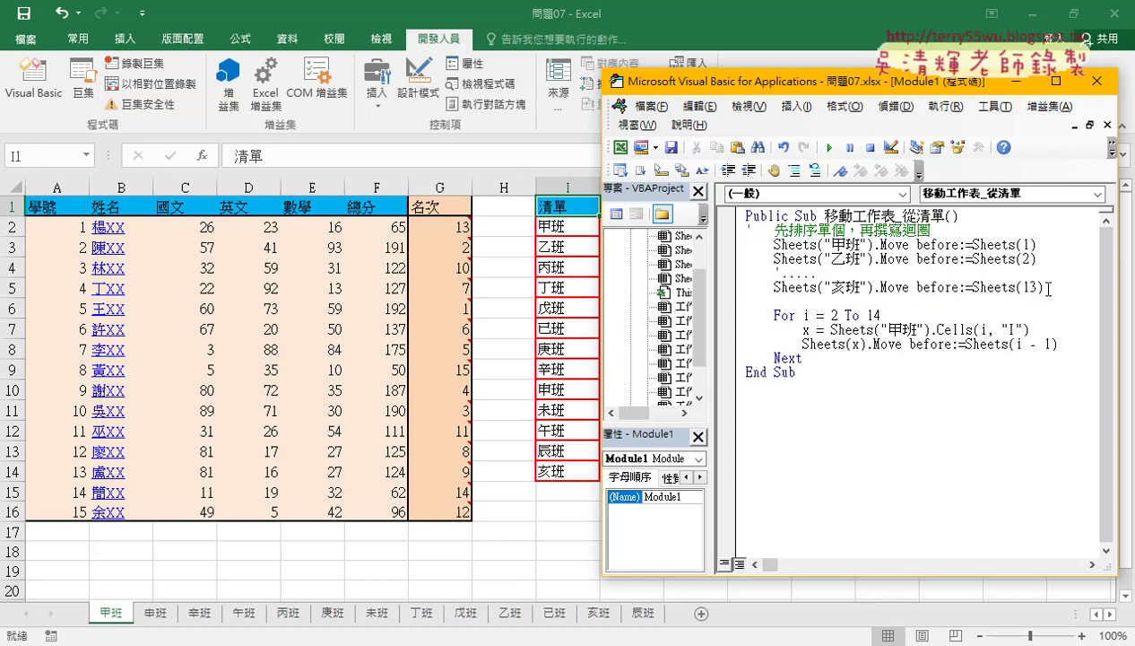
drag(1043, 287, 709, 240)
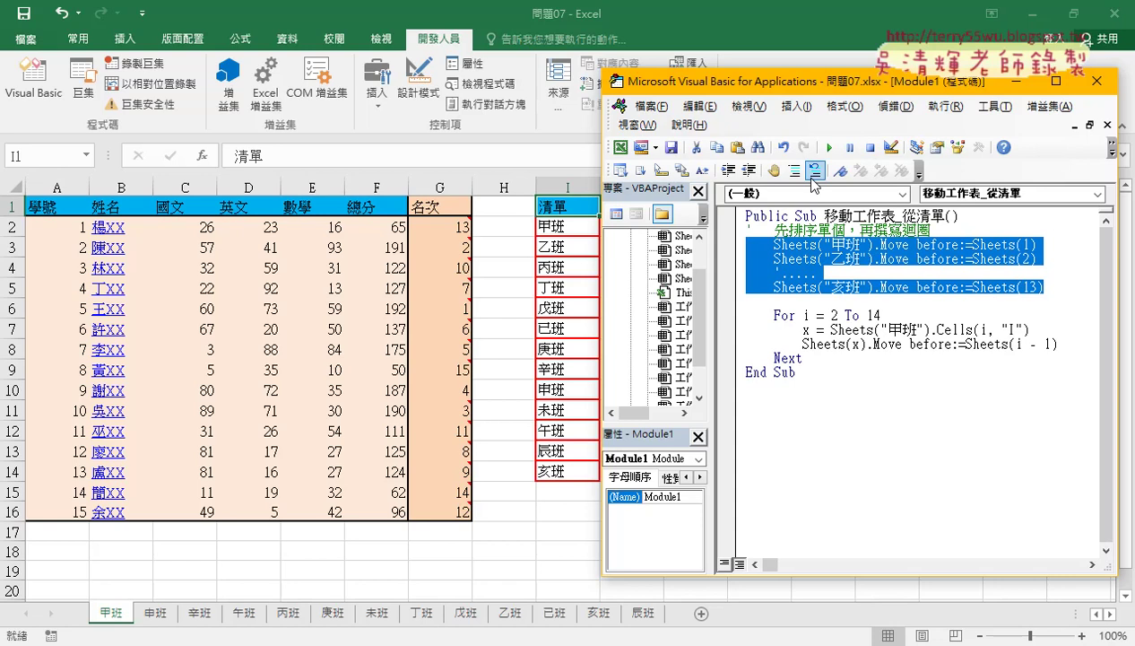
right_click(825, 148)
click(829, 159)
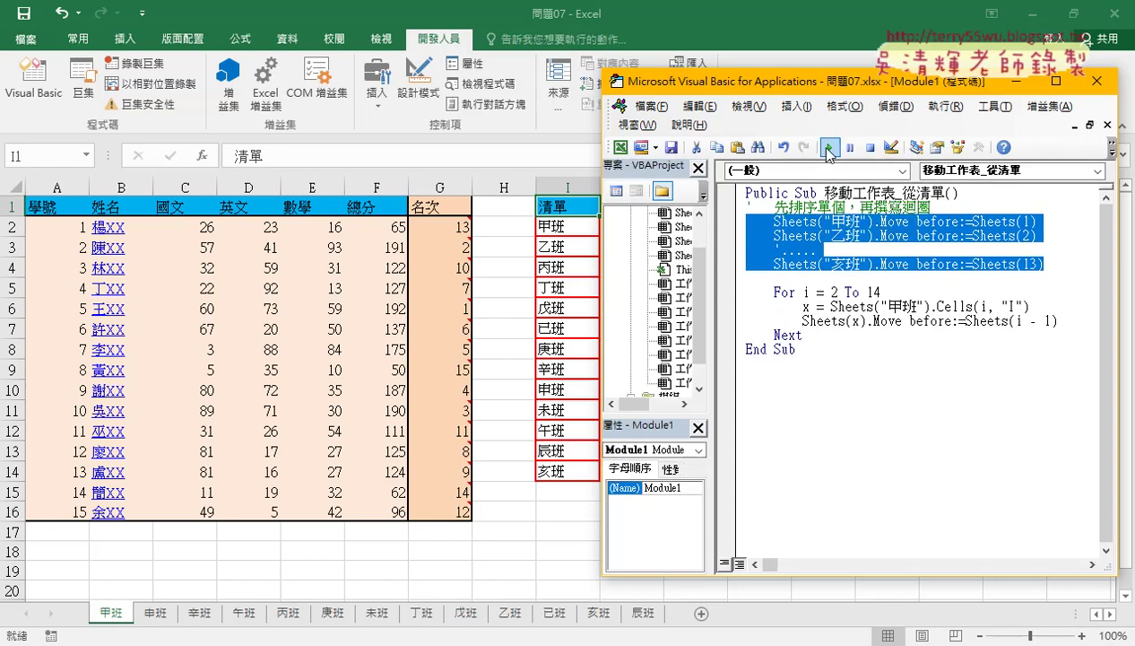
right_click(827, 148)
click(848, 160)
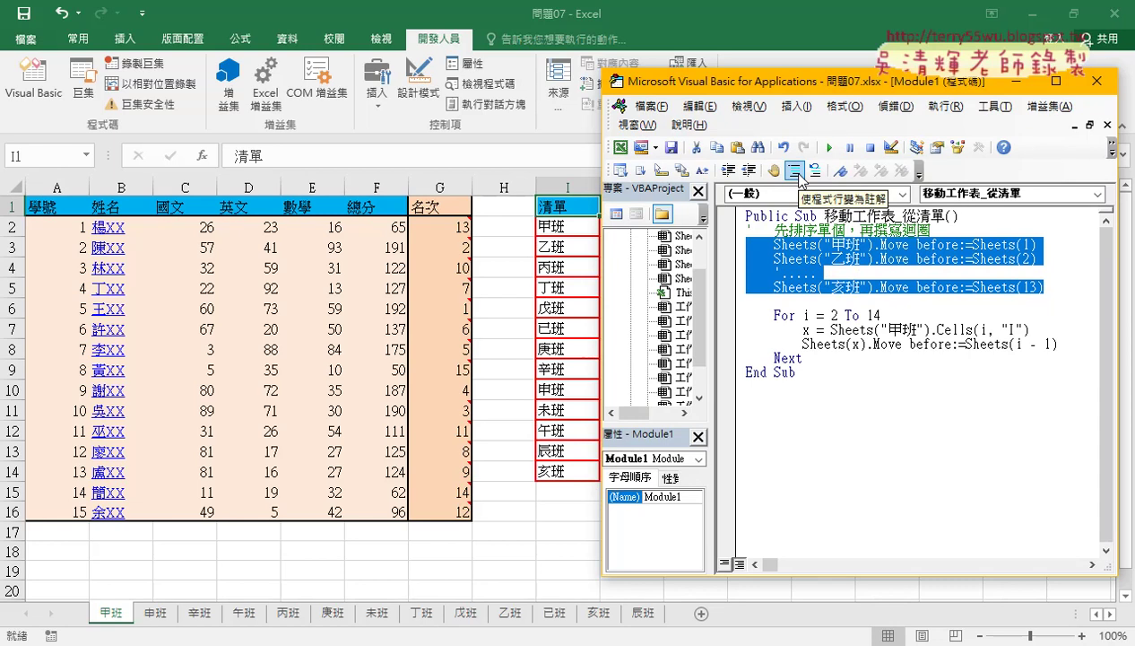
Step: Comment out the selected Move lines and drag the 甲班 tab between 未班 and 丁班
click(794, 170)
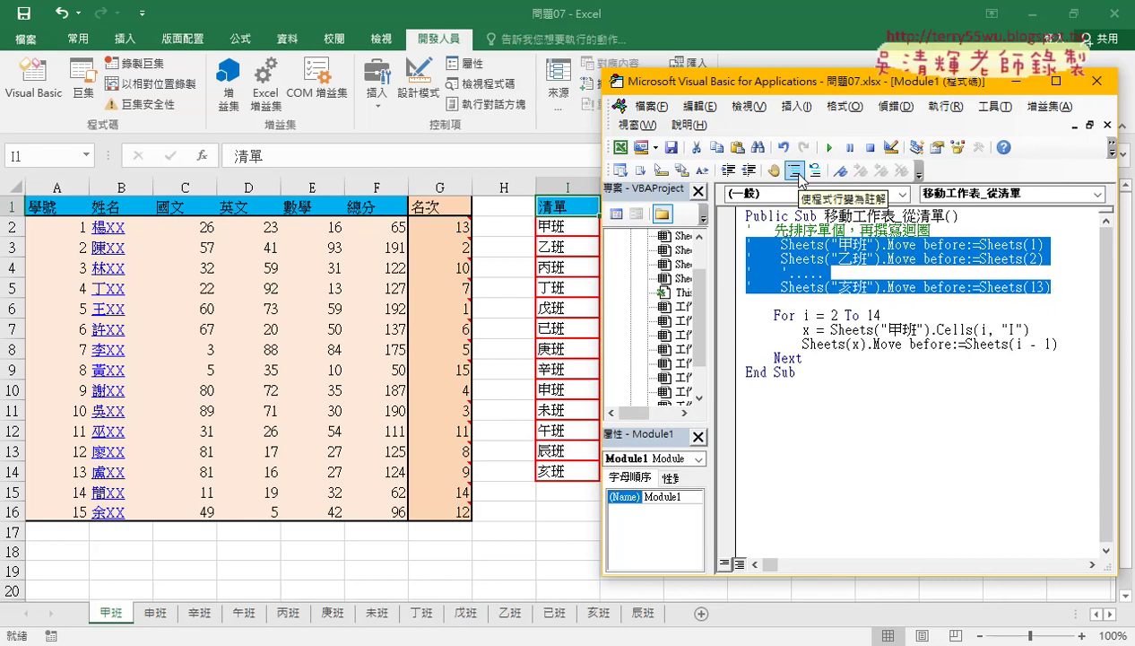
click(846, 348)
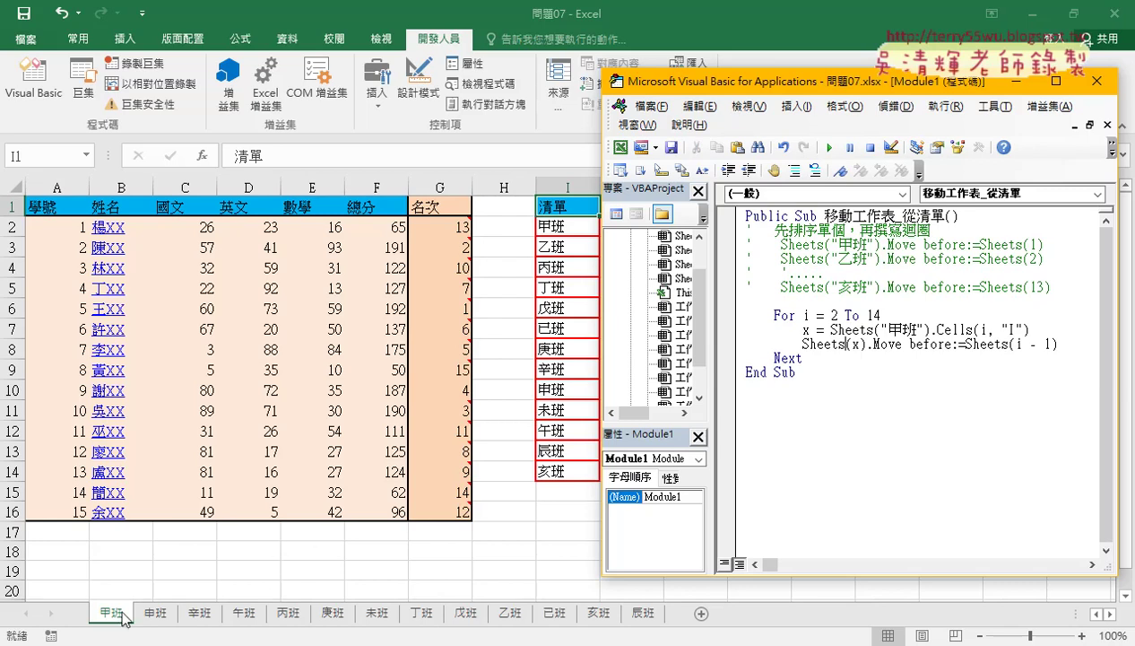
drag(122, 610, 419, 622)
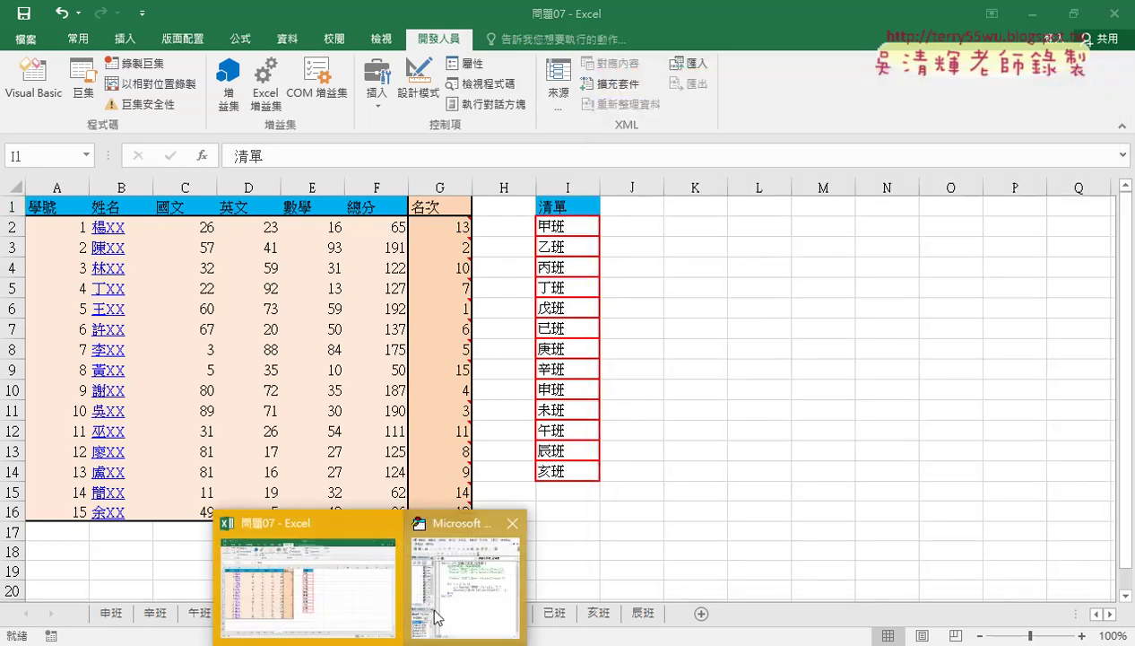
Step: Step through the macro with F8 until 甲班 moves to the first sheet tab
click(485, 561)
key(Right)
key(Right)
key(Right)
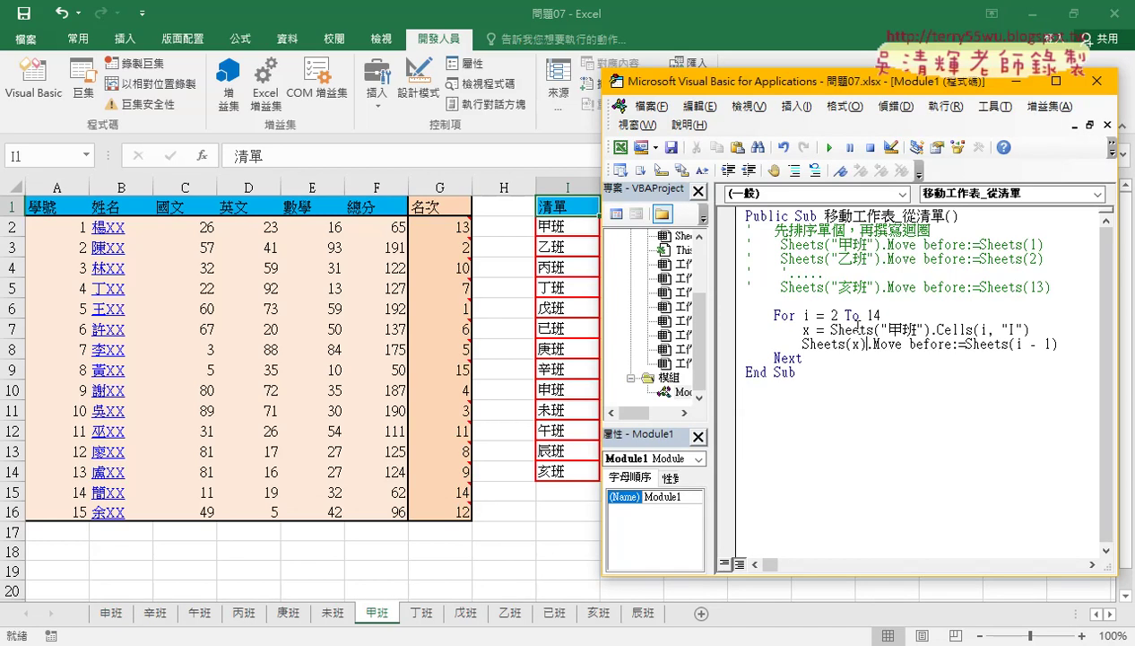
key(F8)
key(F8)
key(F8)
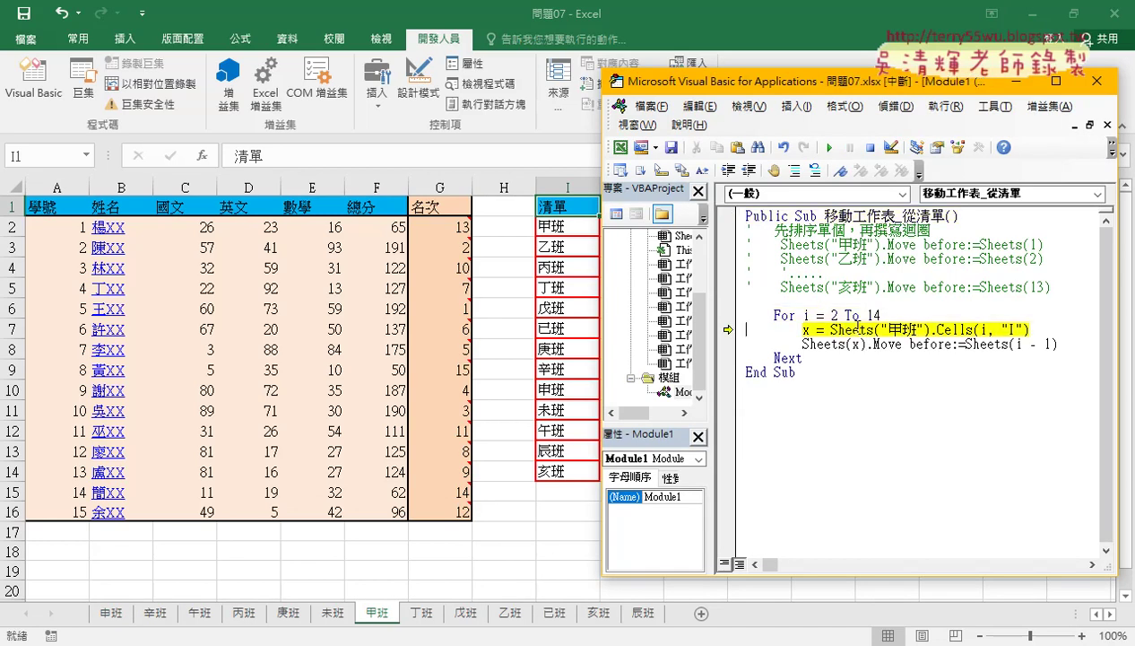
key(F8)
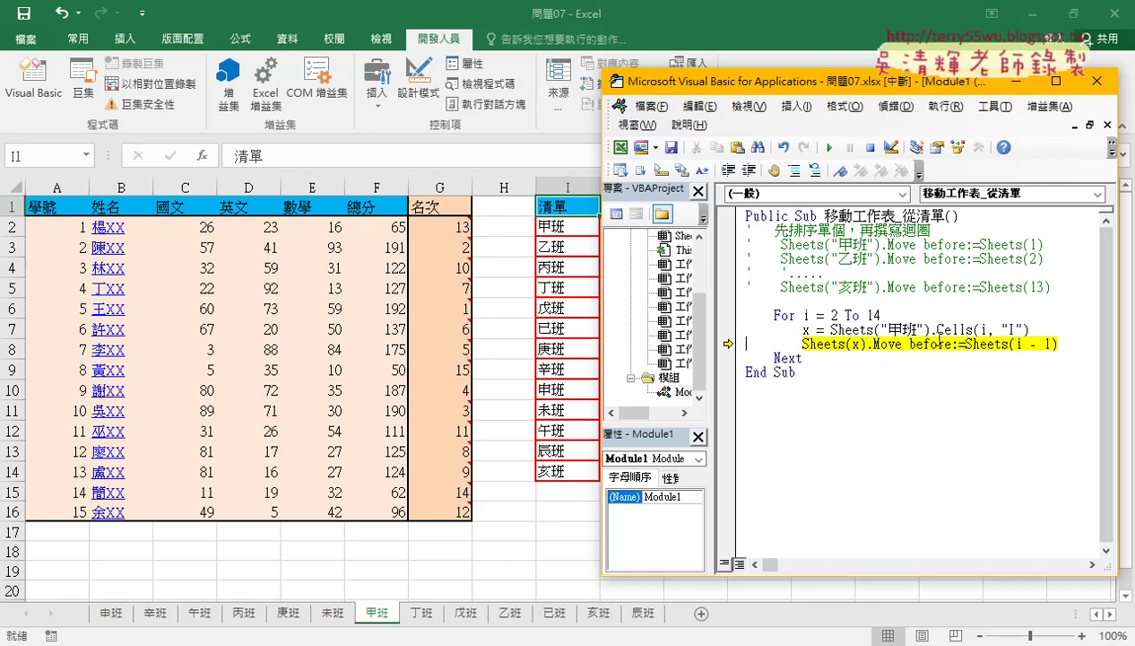
key(F8)
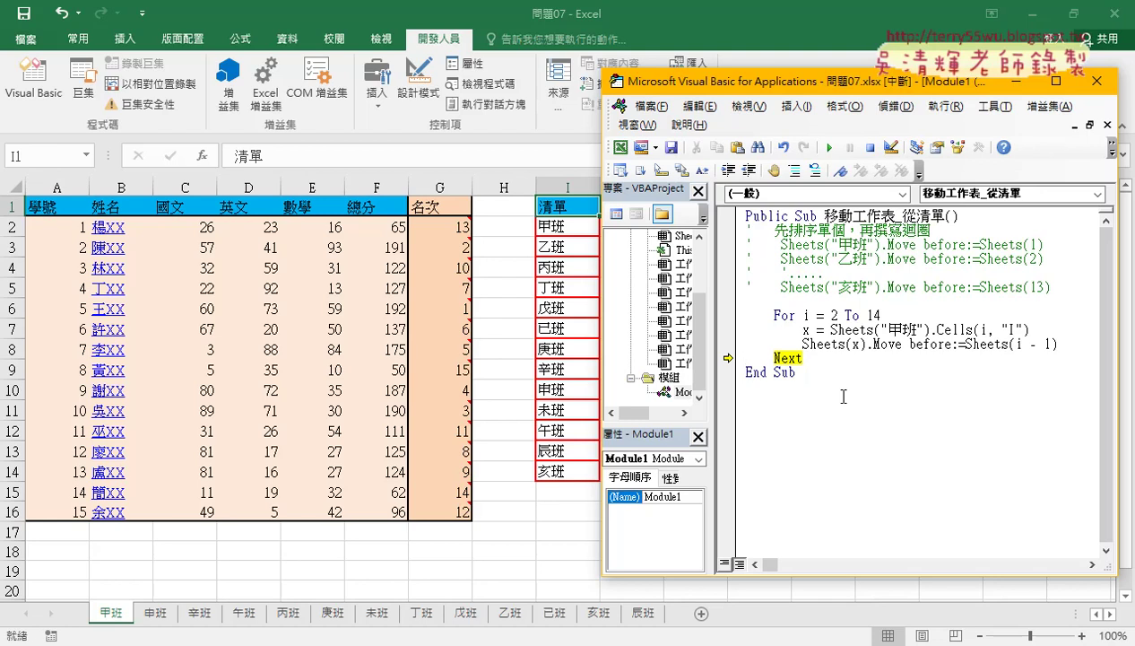
Step: Step through the loop's next pass so 乙班 moves into the second tab position
key(F8)
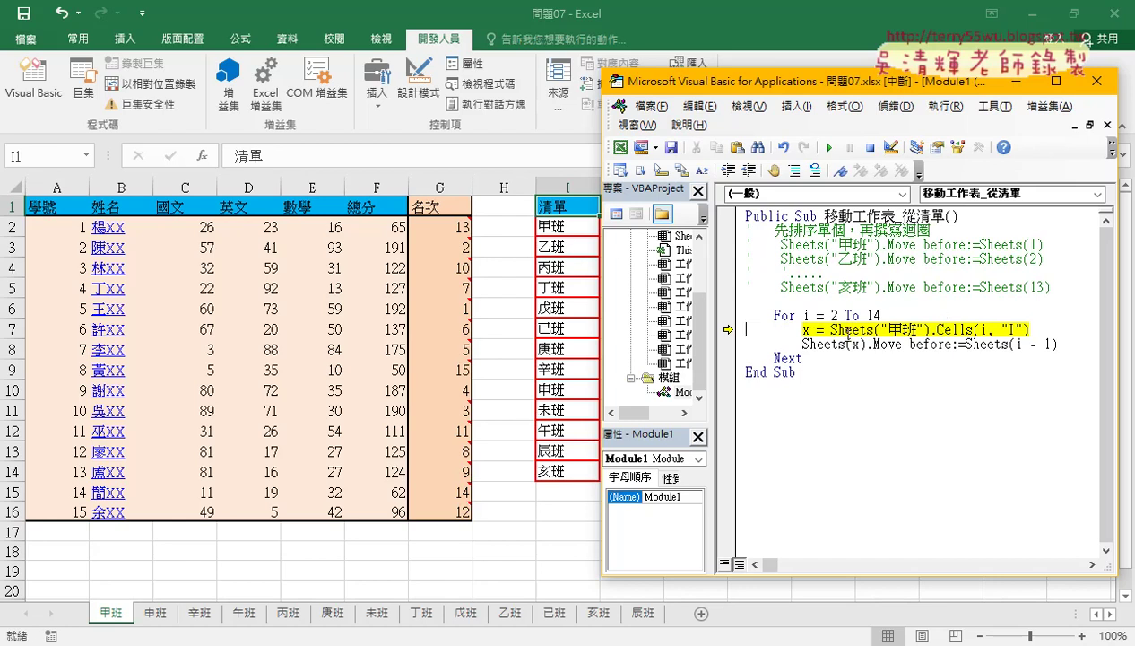
key(F8)
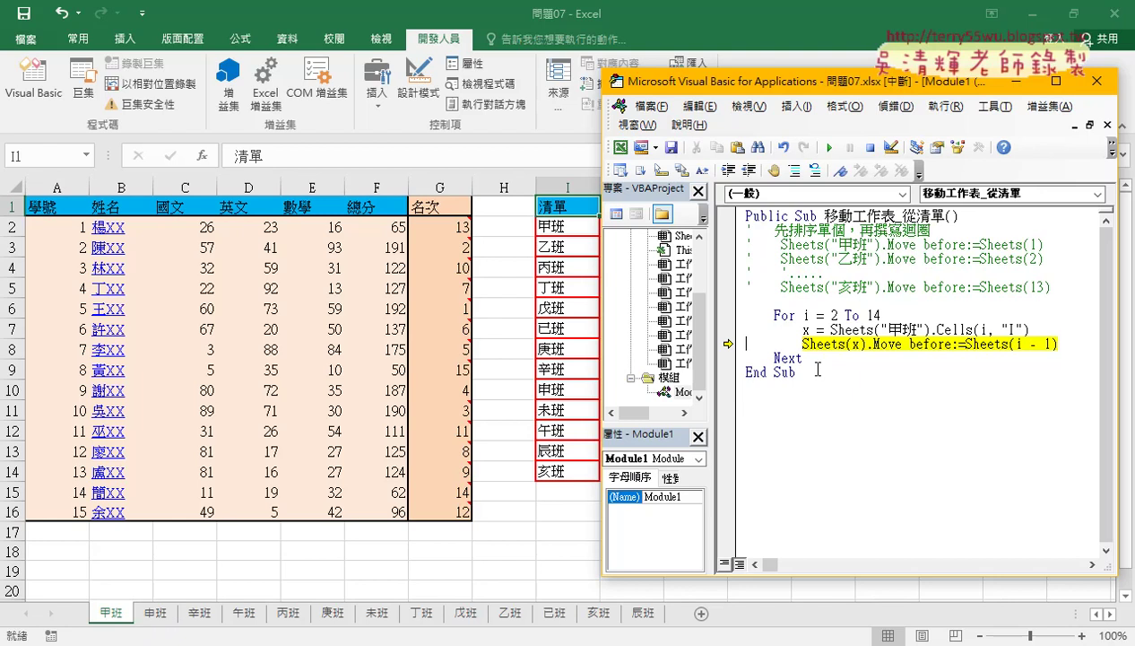
key(F8)
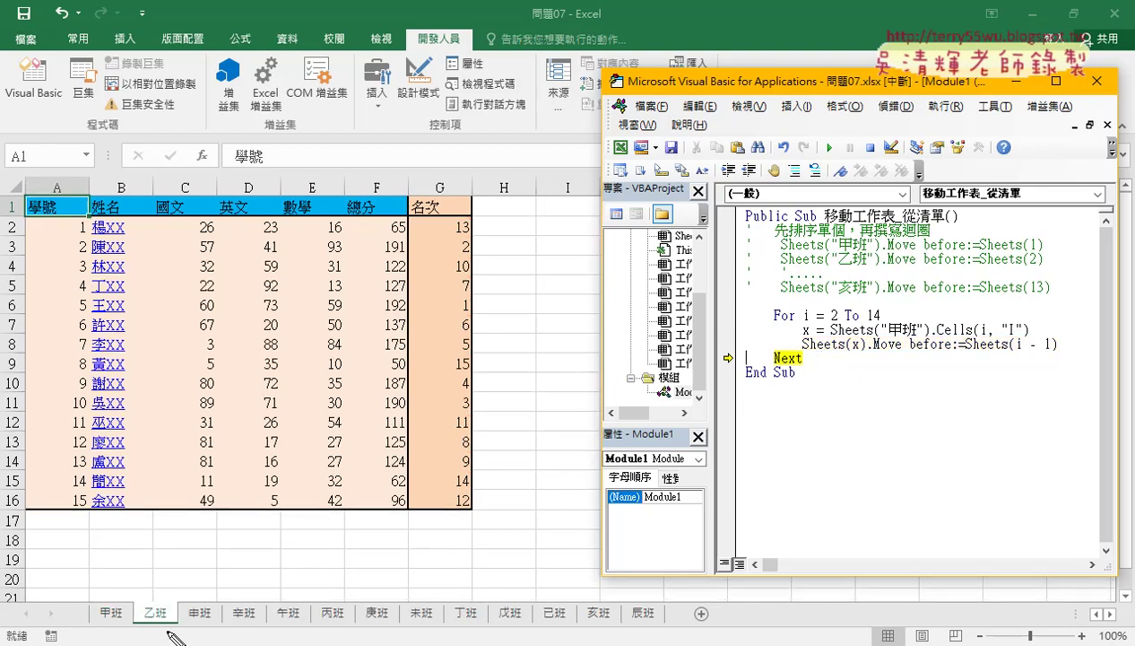
Step: Annotate the 乙班 tab, the column I list and Sheets("甲班") in the code, then clear the marks
drag(168, 630, 176, 622)
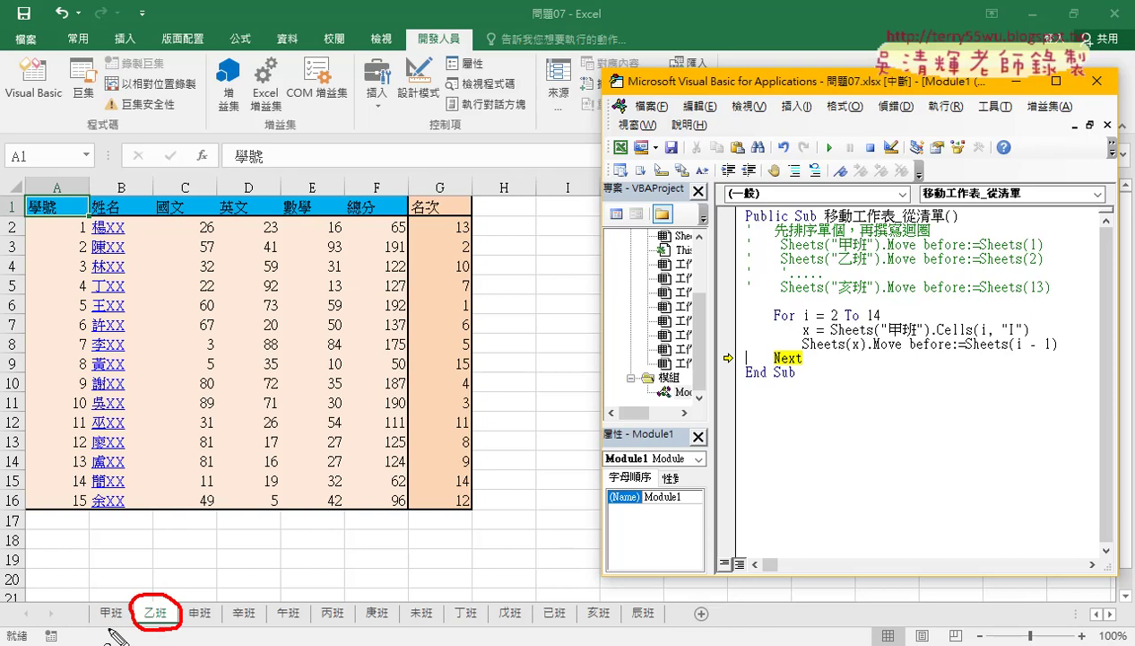
drag(565, 187, 567, 224)
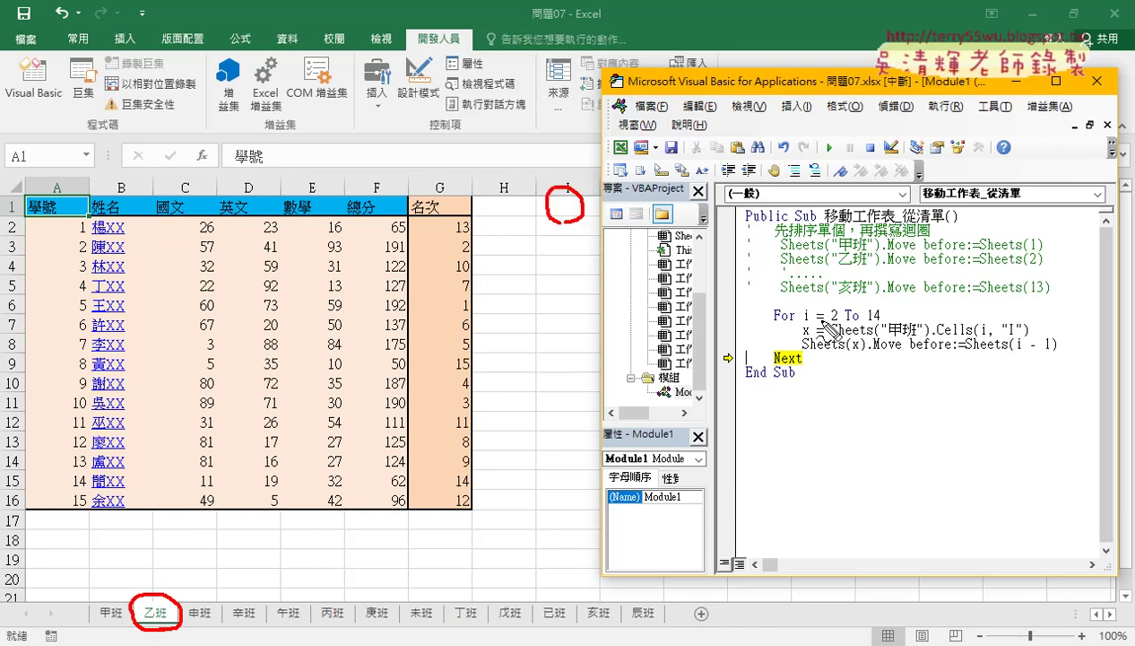
drag(841, 337, 938, 337)
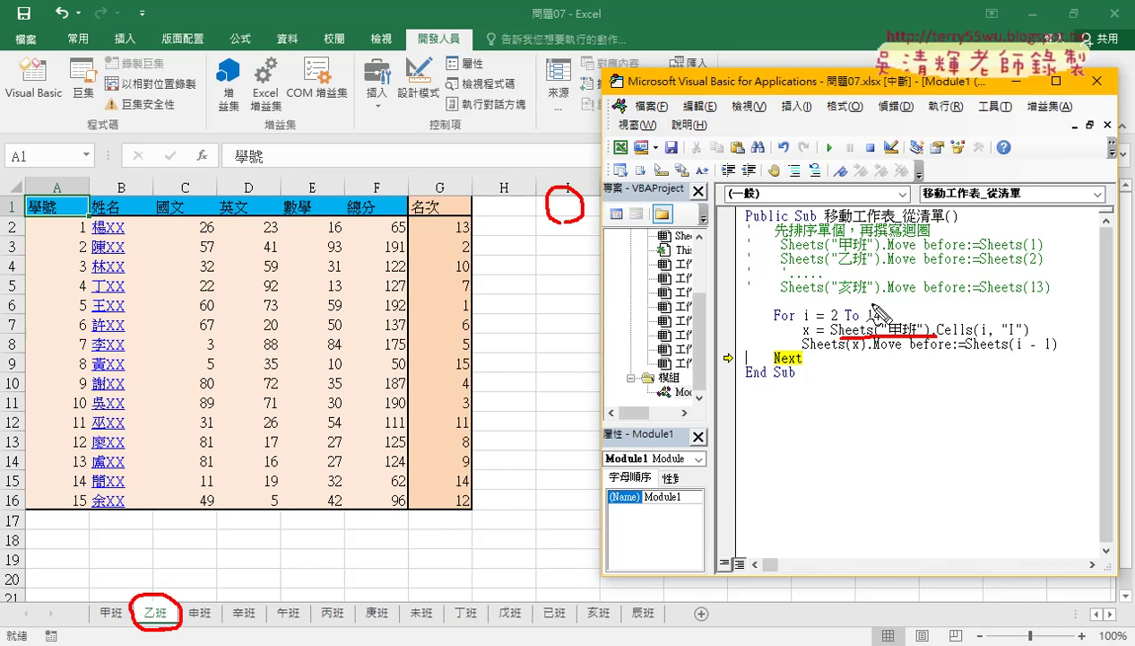
key(Escape)
Step: Step further to order 丙班, 丁班, 戊班, then run the macro to completion and return to Excel
key(F8)
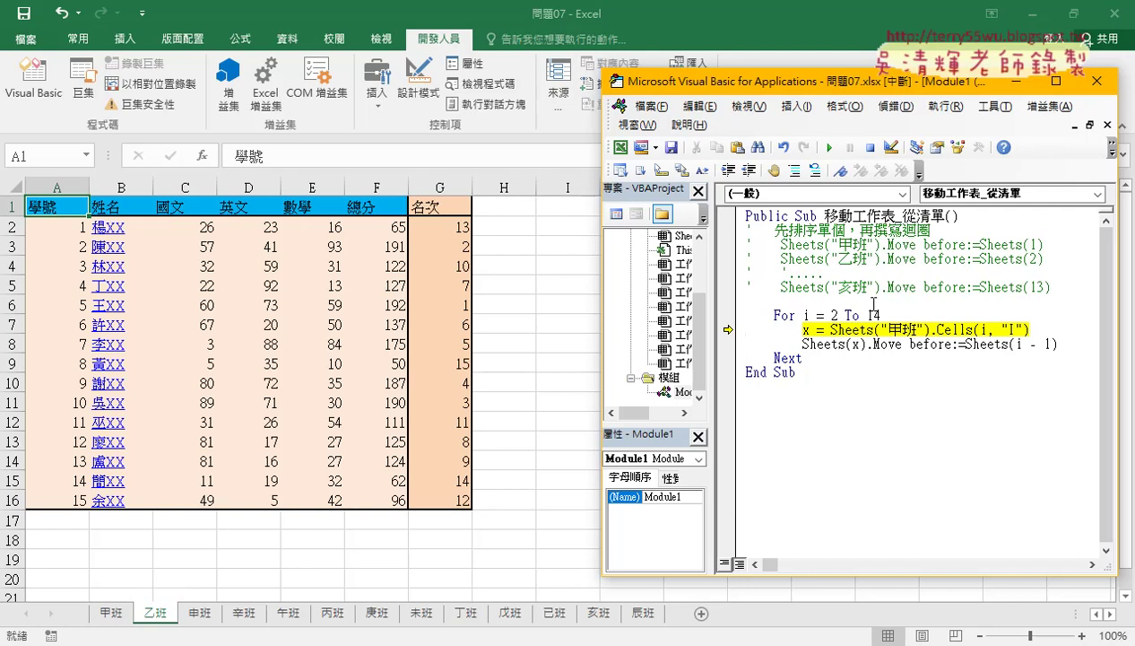
key(F8)
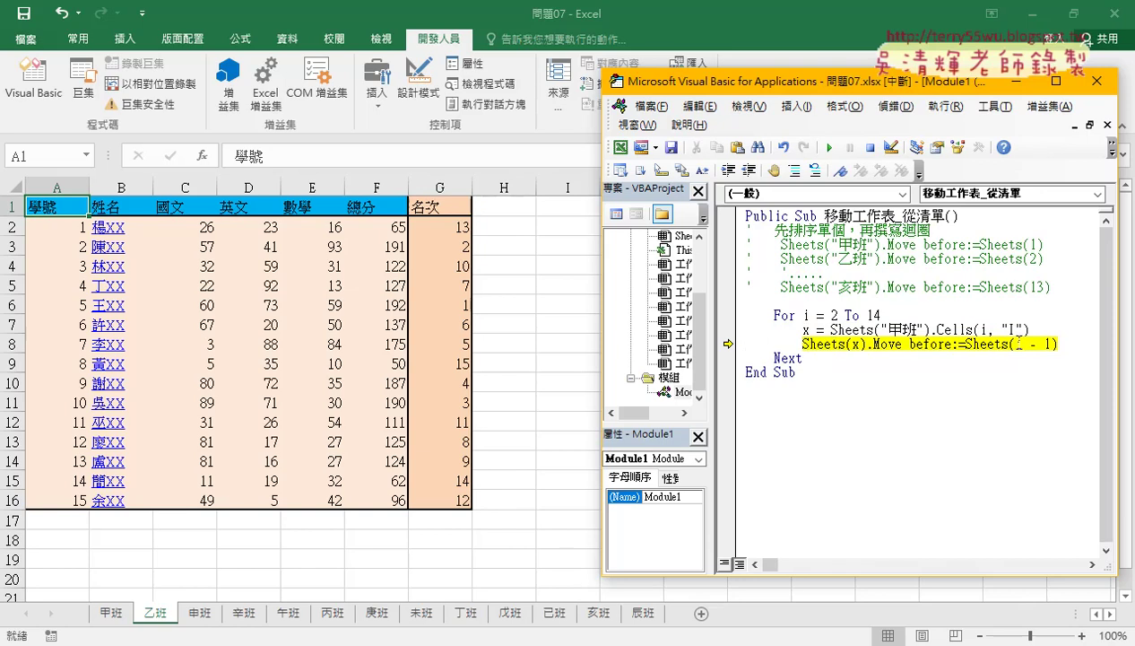
key(F8)
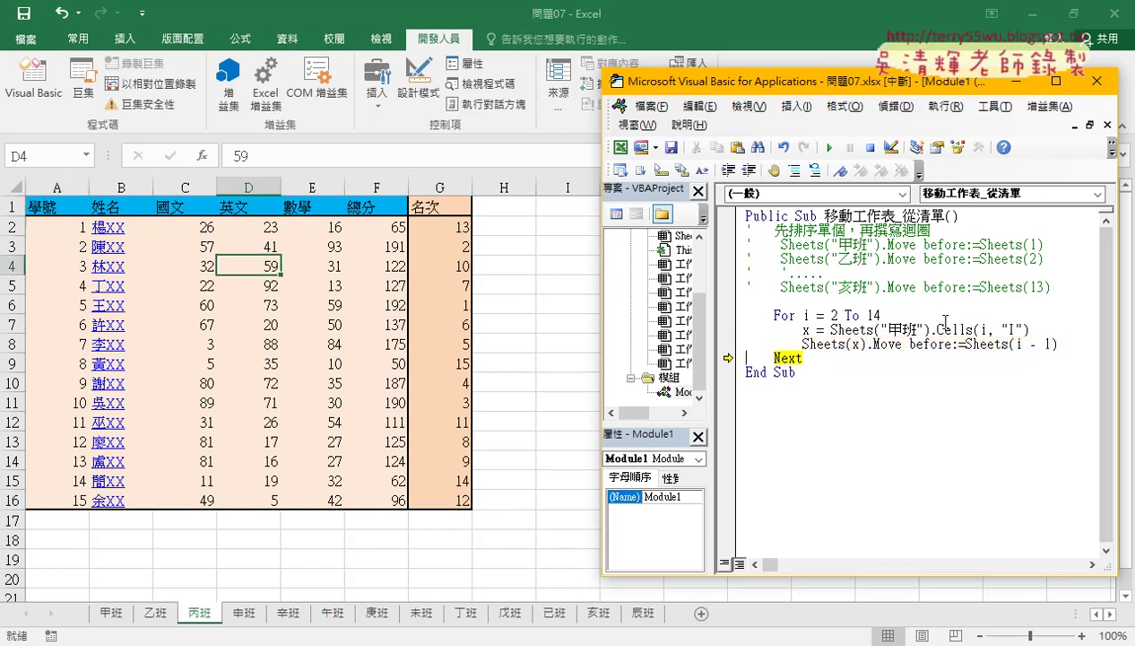
key(F8)
key(F8)
key(F8)
key(F8)
key(F8)
key(F8)
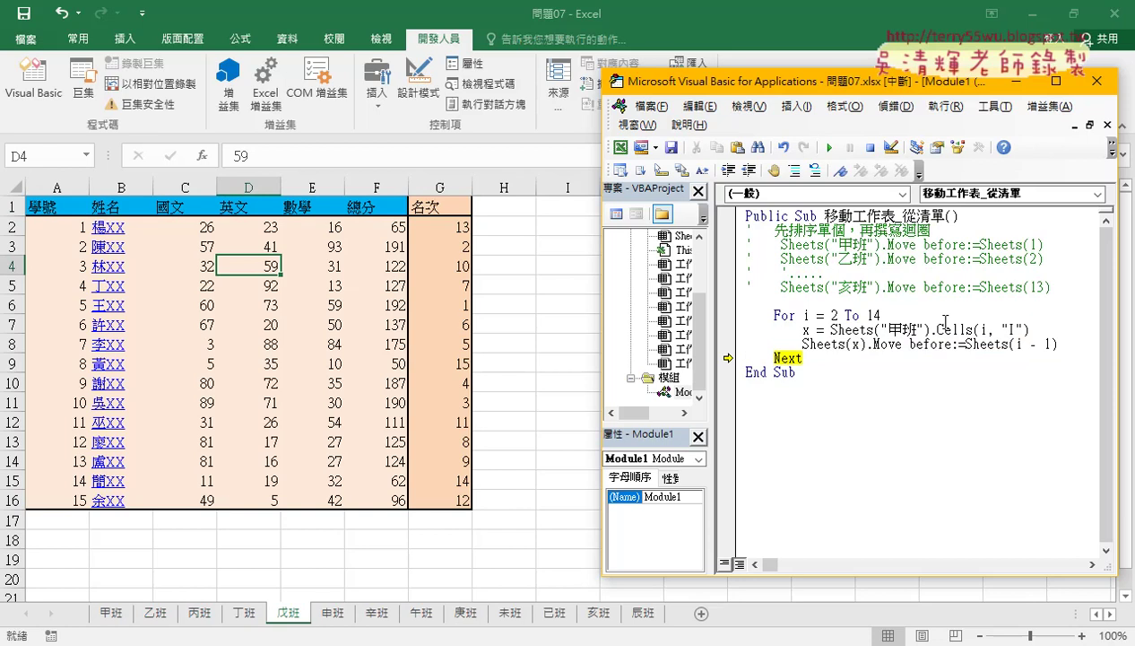
click(829, 149)
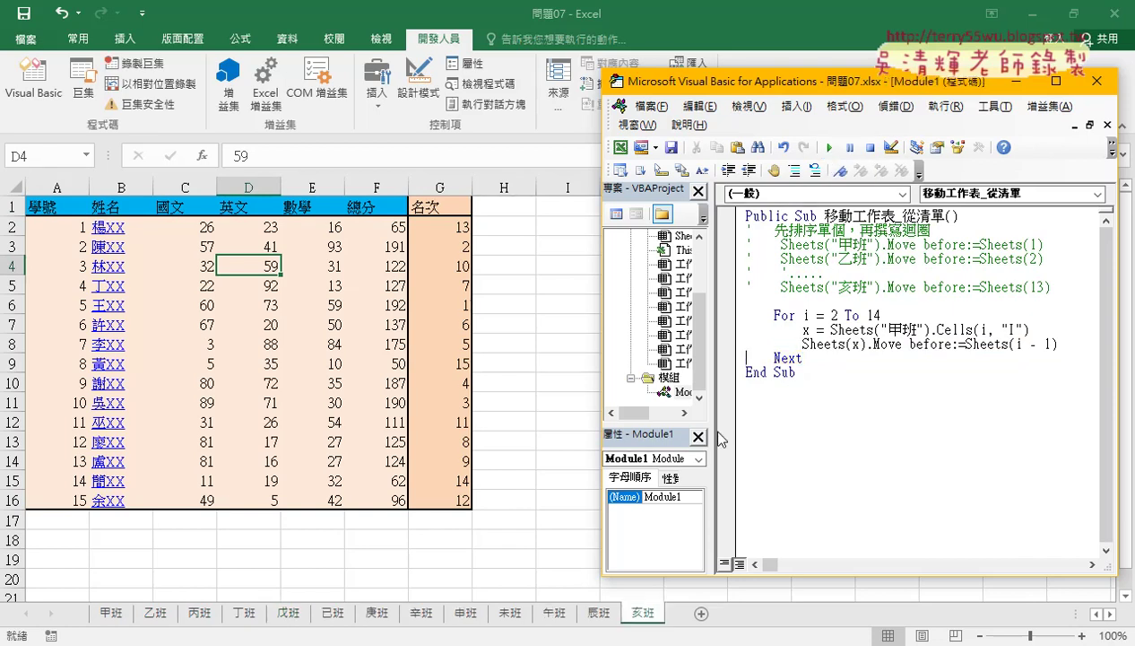
click(516, 498)
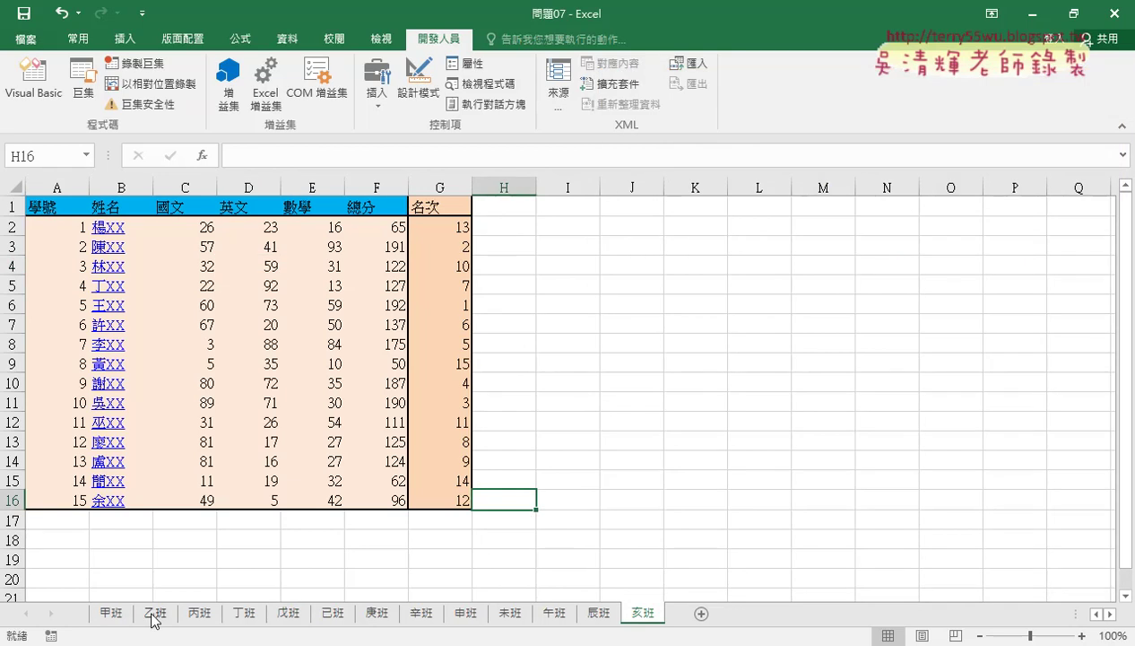
Step: On the 甲班 sheet, mark how the 甲班 through 亥班 list matches the sheet tab order
click(111, 617)
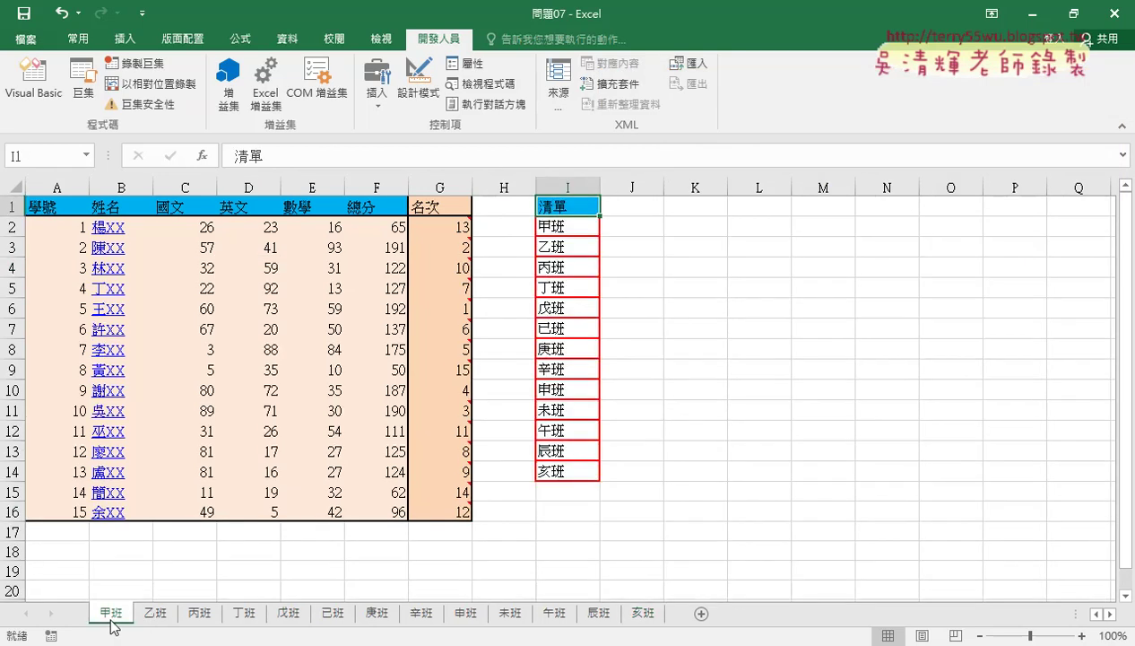
click(567, 232)
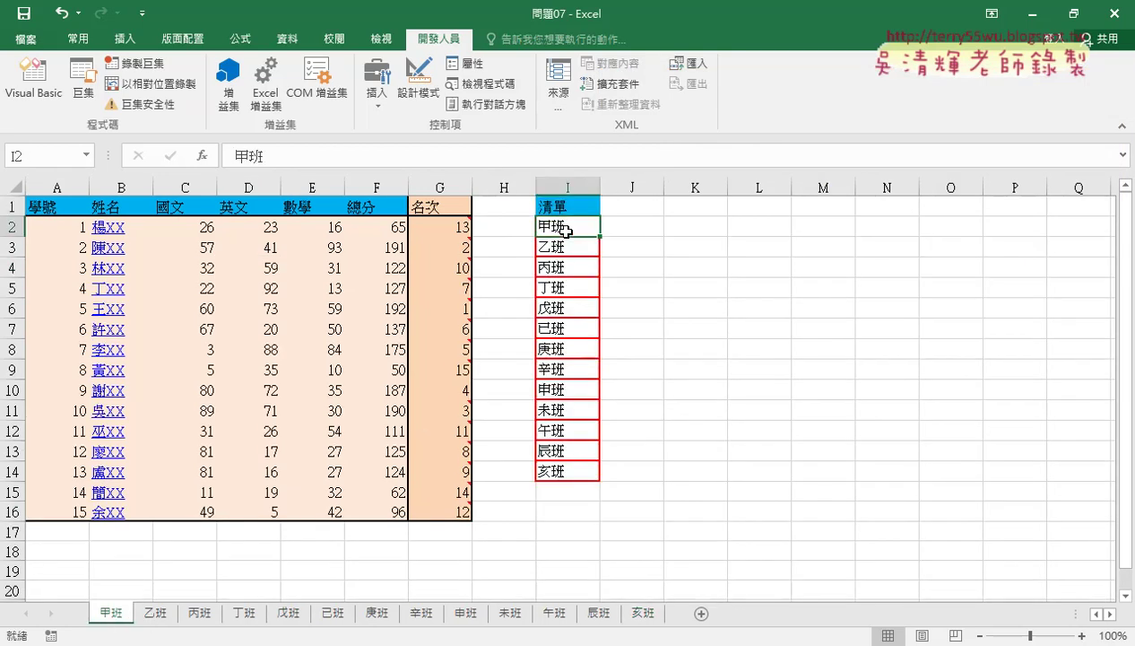
drag(563, 220, 575, 248)
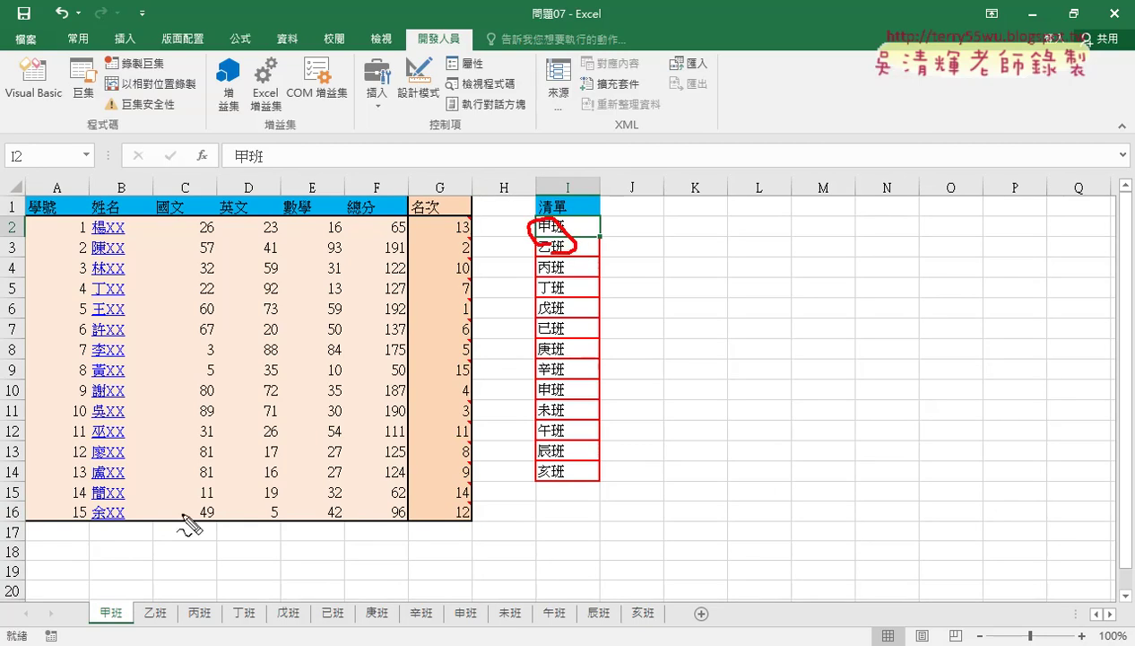
drag(77, 617, 104, 600)
drag(112, 552, 115, 595)
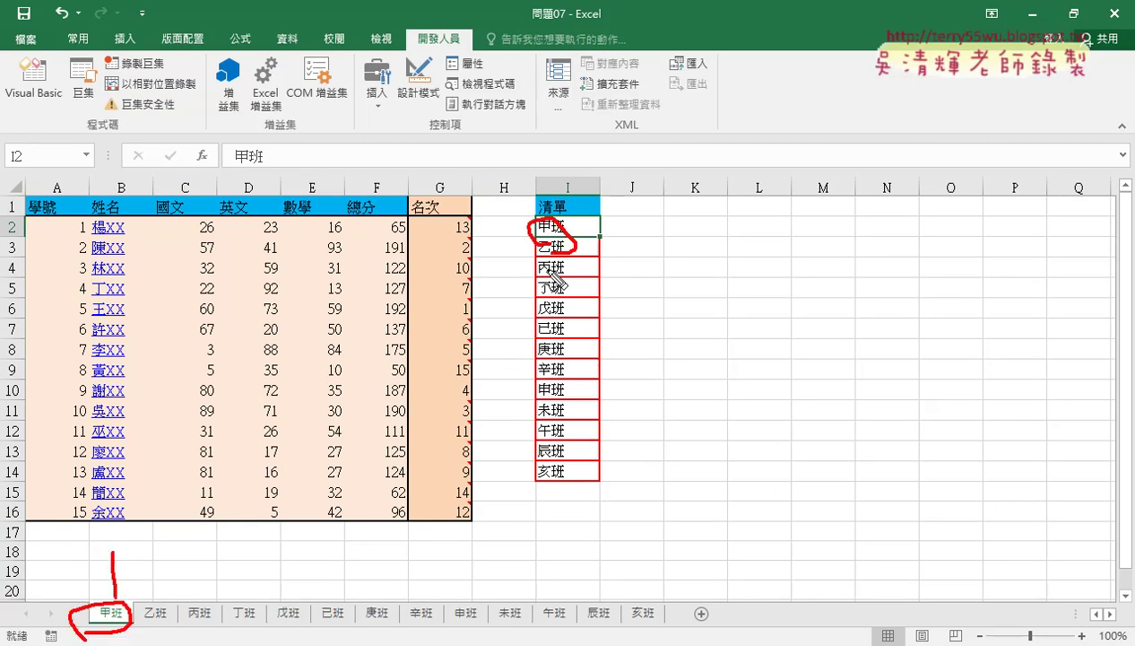
mouse_move(549, 452)
mouse_down()
mouse_move(536, 462)
mouse_move(639, 540)
mouse_move(639, 576)
mouse_move(662, 572)
mouse_up()
mouse_move(633, 618)
mouse_down()
mouse_move(653, 617)
mouse_move(591, 628)
mouse_up()
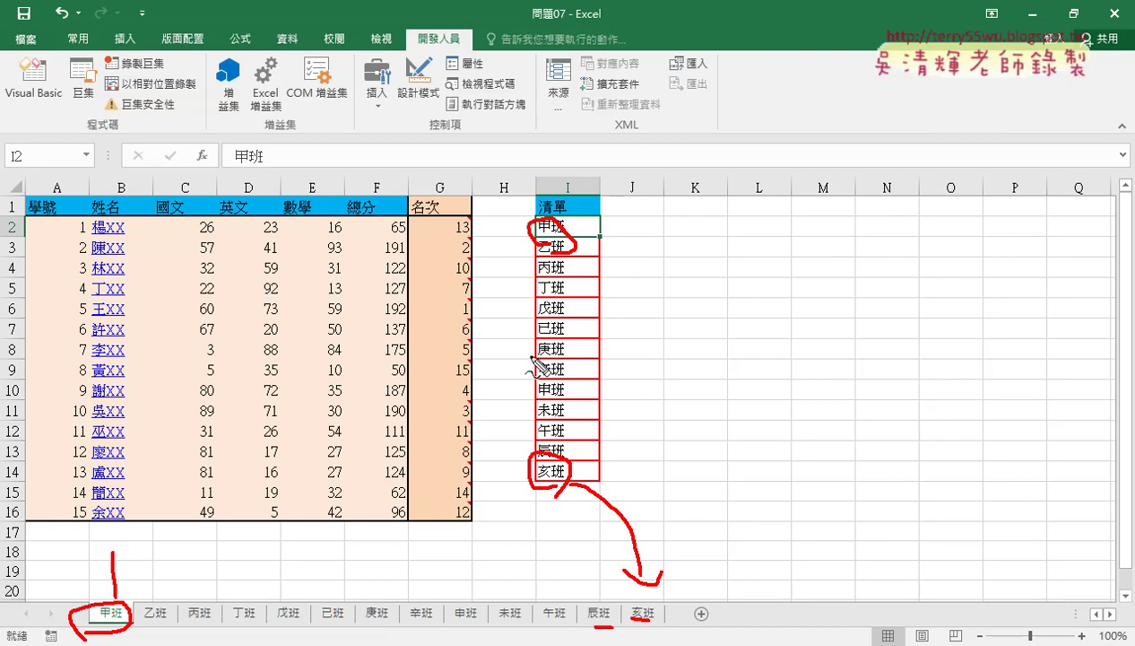
Step: Clear the annotations, select the 清單 header cell I1 and show the 資料 ribbon tab
key(Escape)
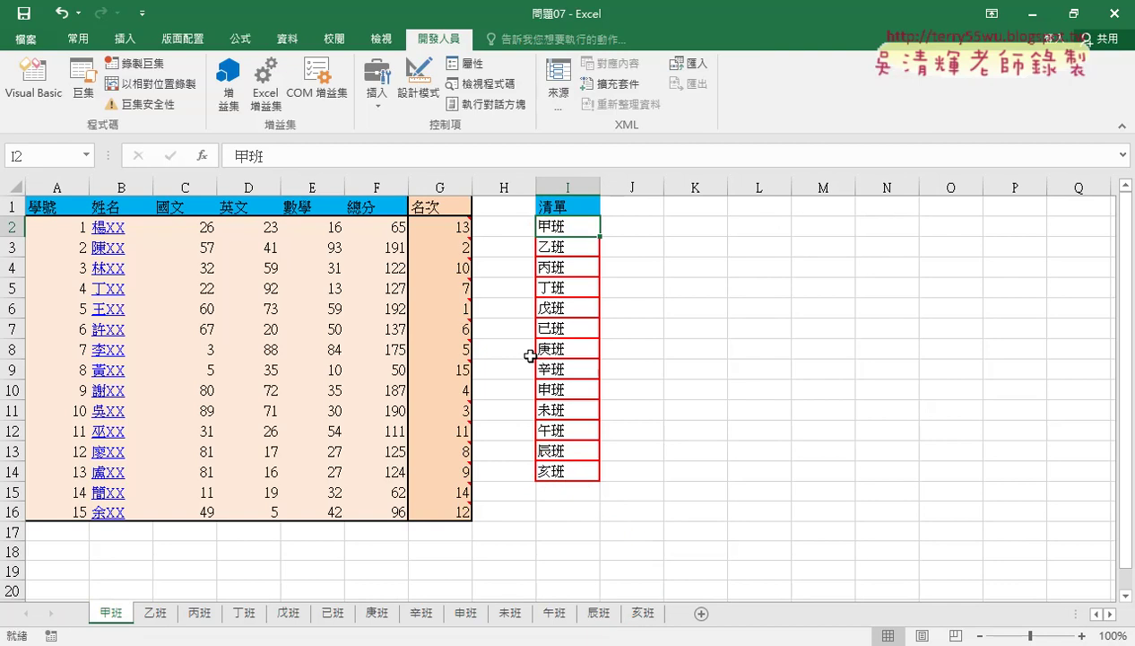
click(574, 207)
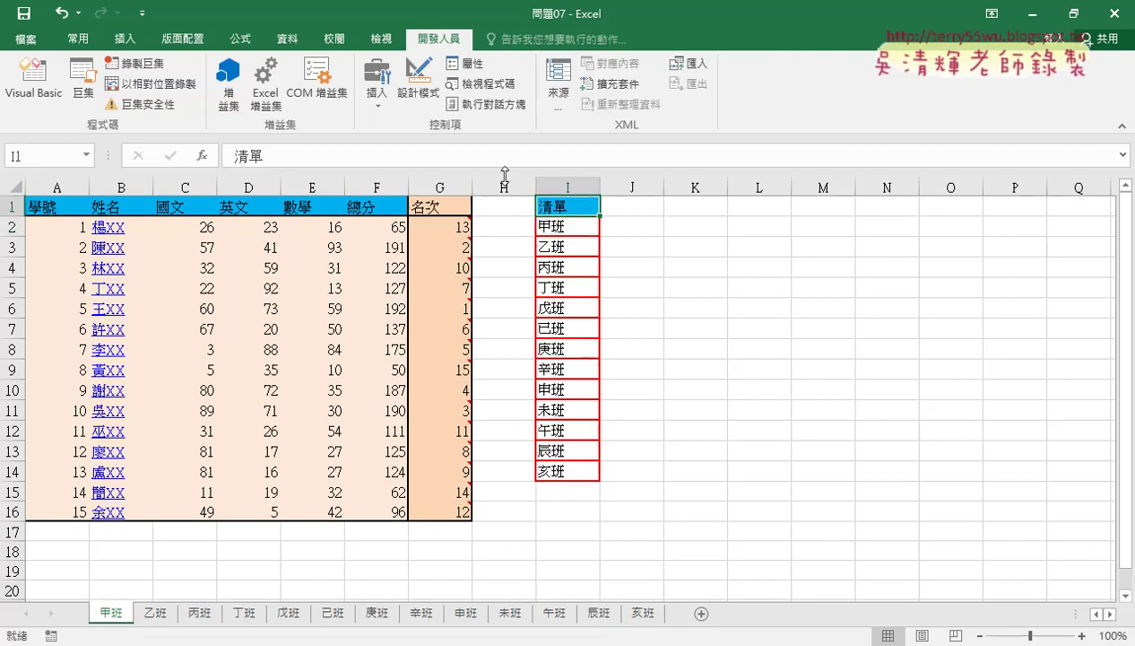
click(288, 41)
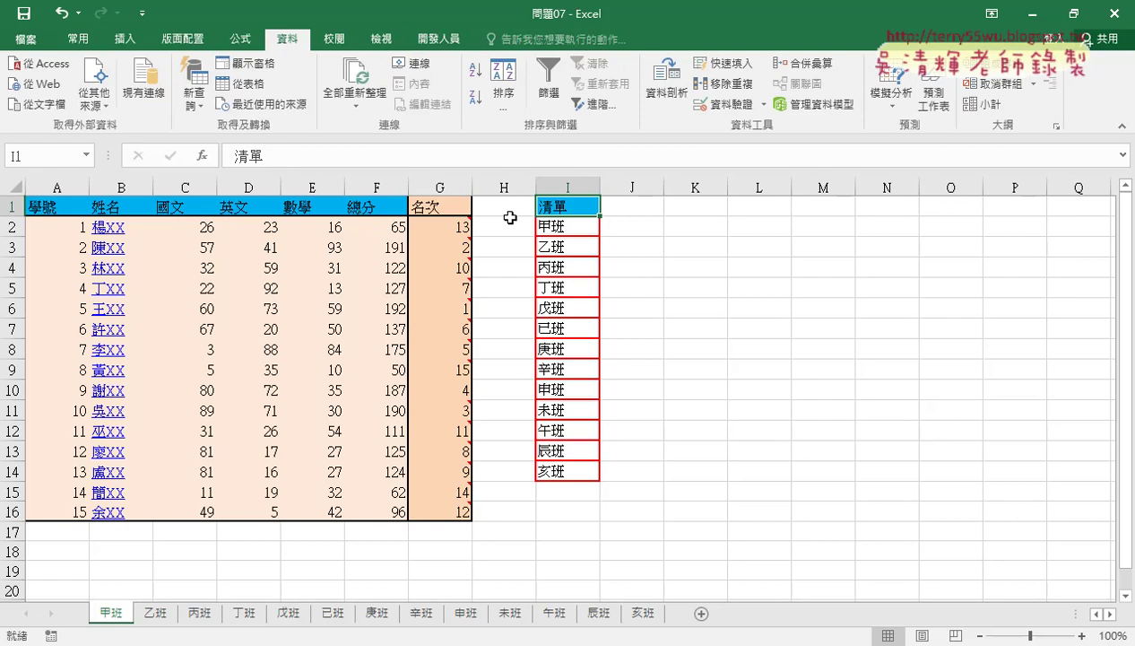
Step: Sort I1:I14 ascending with 從A到Z排序, then bring the VBA editor back
drag(549, 209, 577, 480)
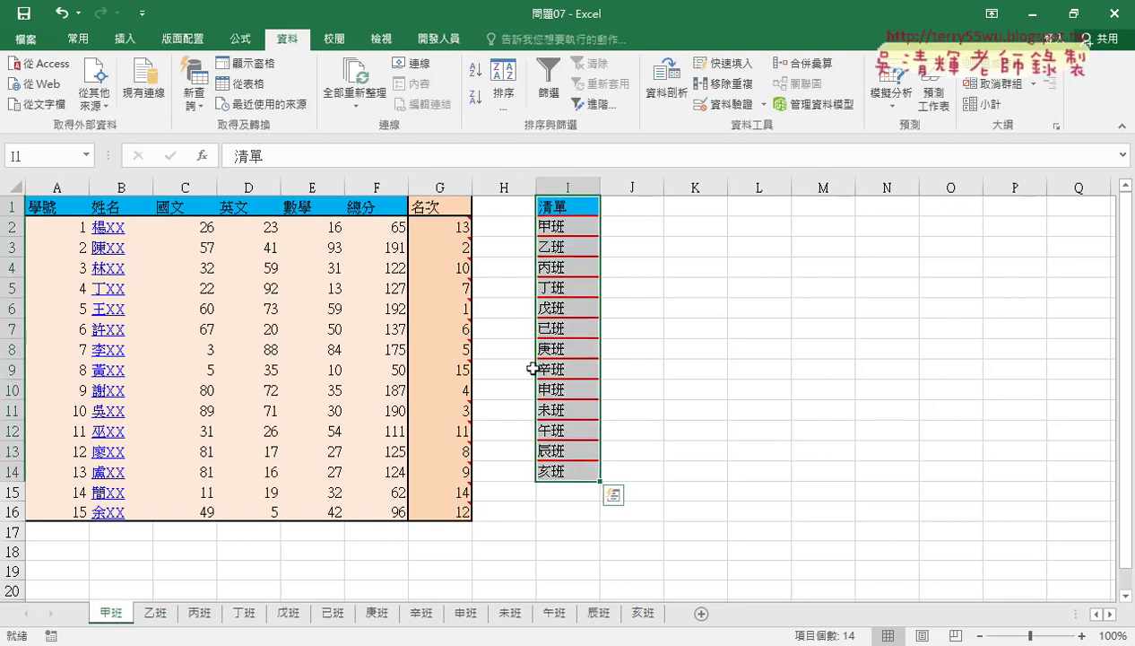
click(474, 79)
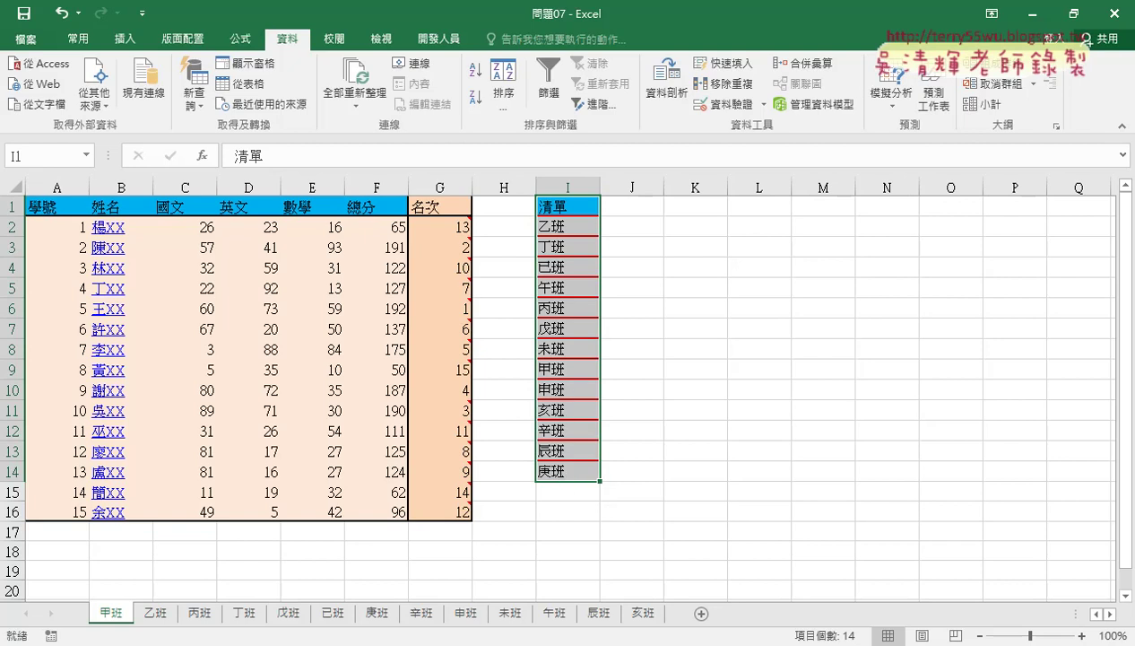
click(448, 544)
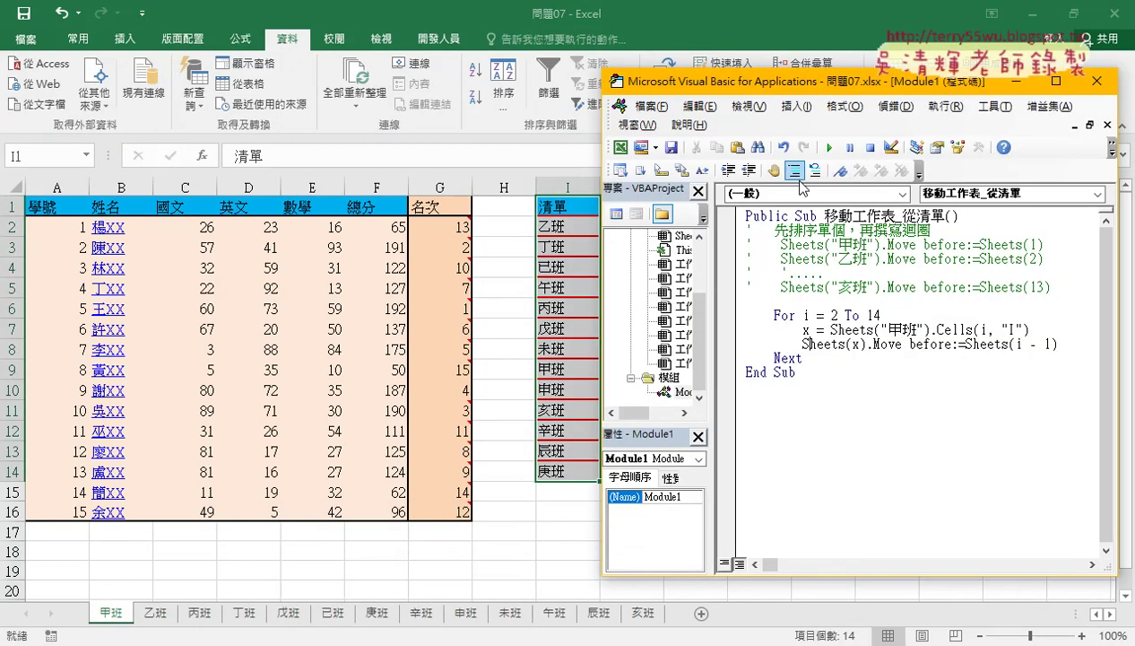
Step: Run the macro, then select 乙班 at the top of the sorted list in the workbook
click(834, 154)
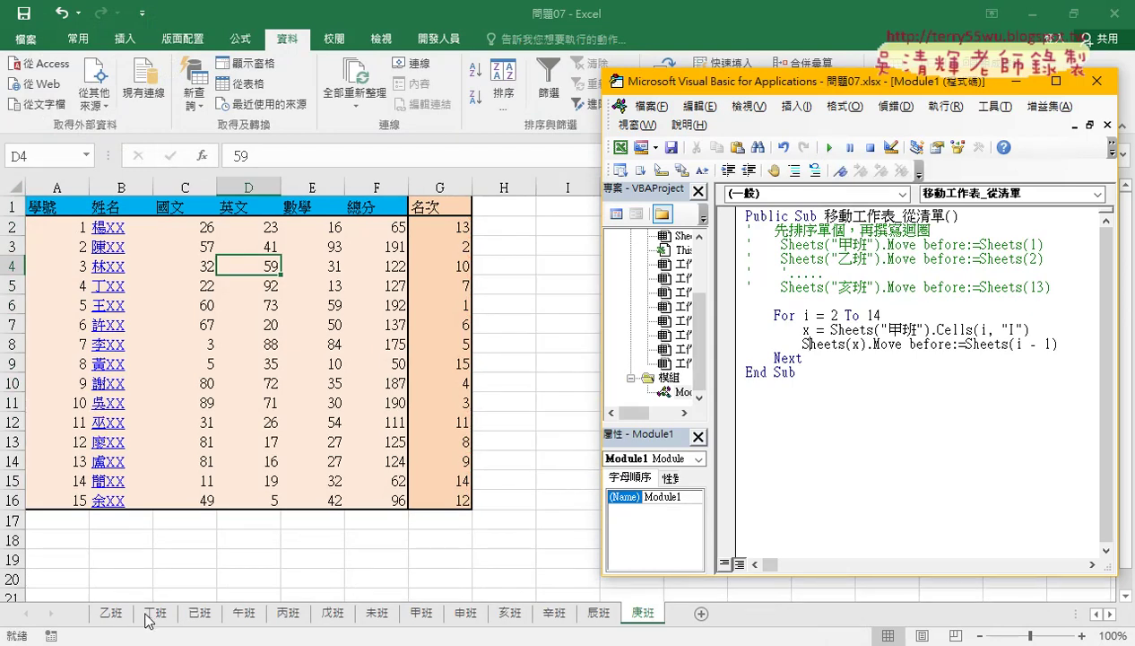
click(420, 615)
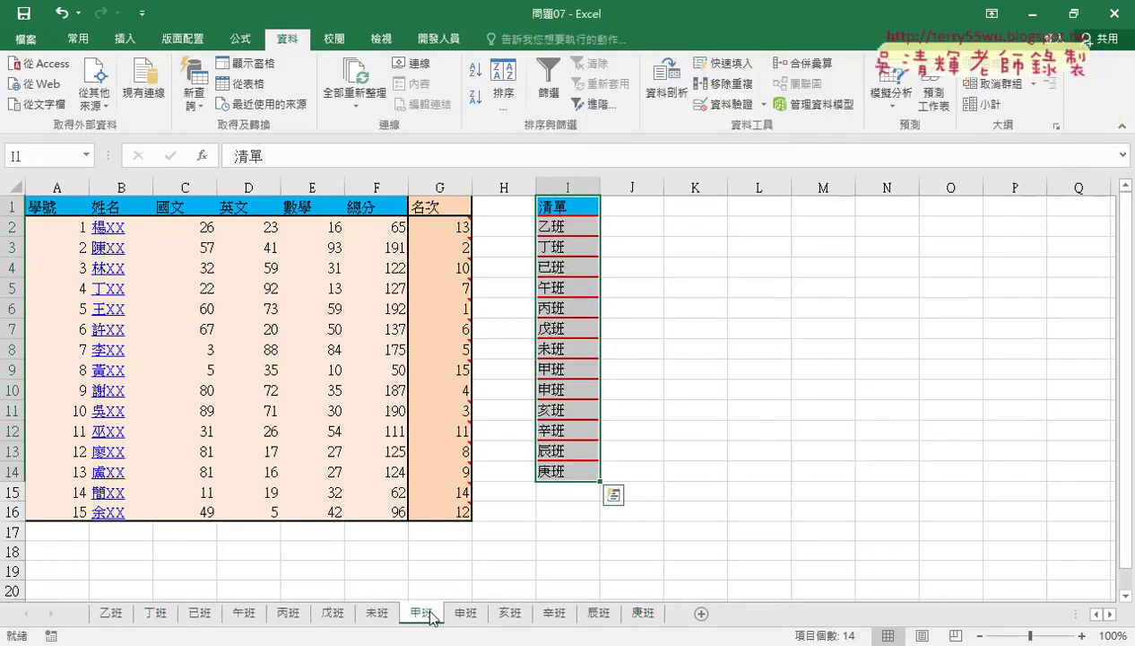
click(570, 225)
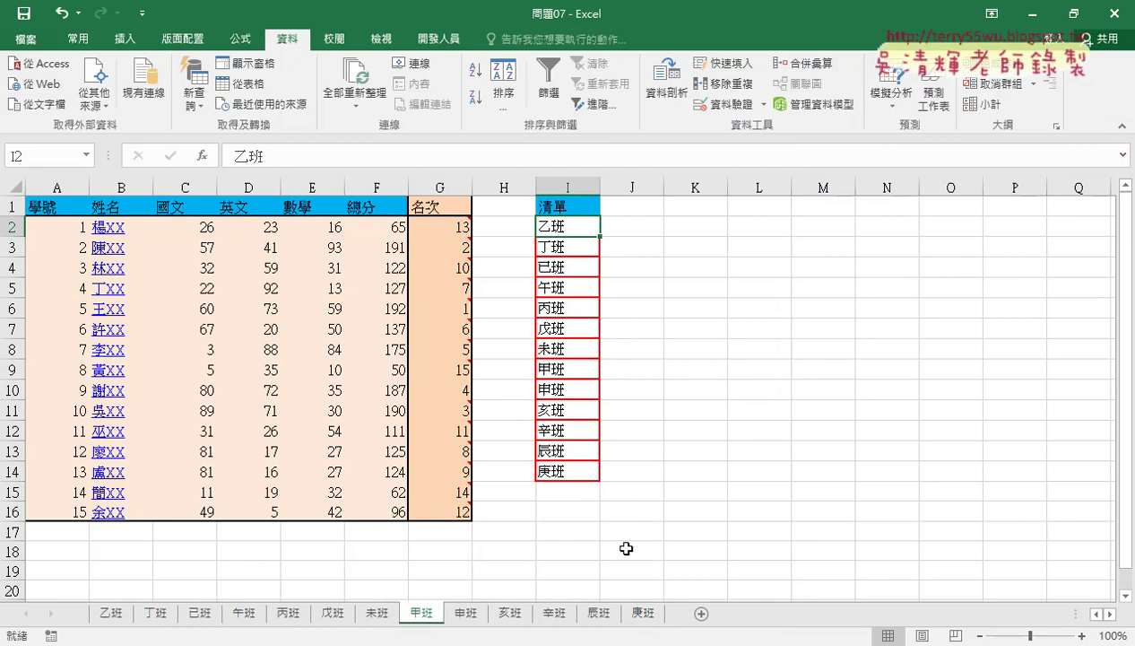
mouse_move(566, 236)
mouse_down()
mouse_move(542, 251)
mouse_move(584, 213)
mouse_up()
Step: Link 乙班 and 庚班 in the list to their sheet tabs, then switch to the Google Docs code notes
drag(125, 599, 108, 629)
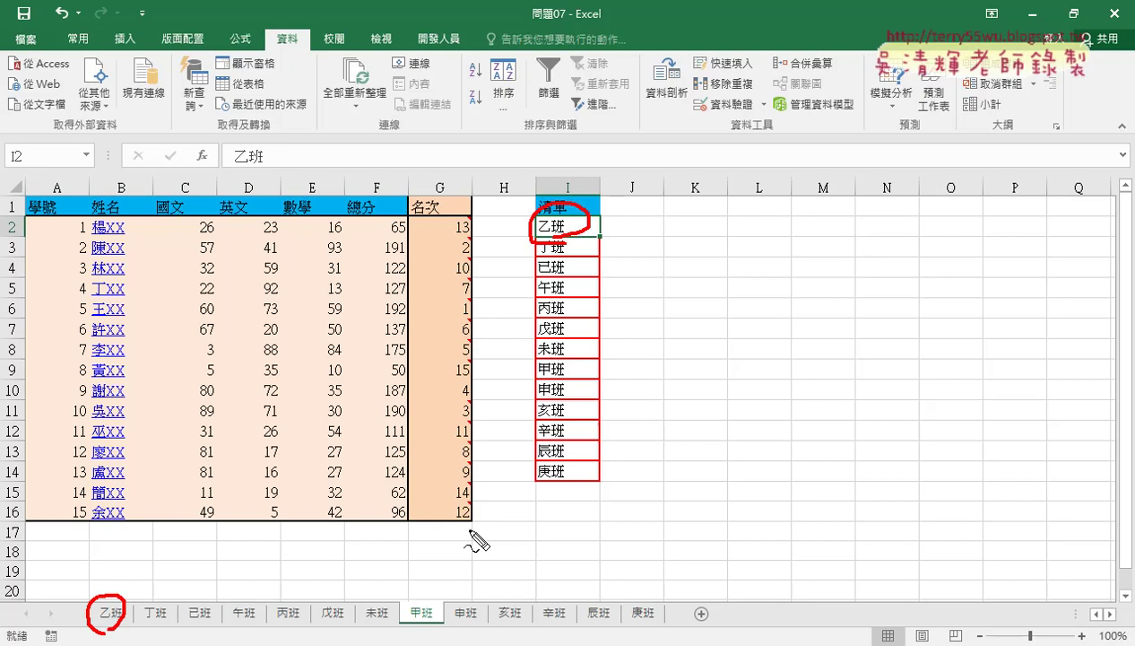
mouse_move(581, 465)
mouse_down()
mouse_move(632, 593)
mouse_move(648, 579)
mouse_up()
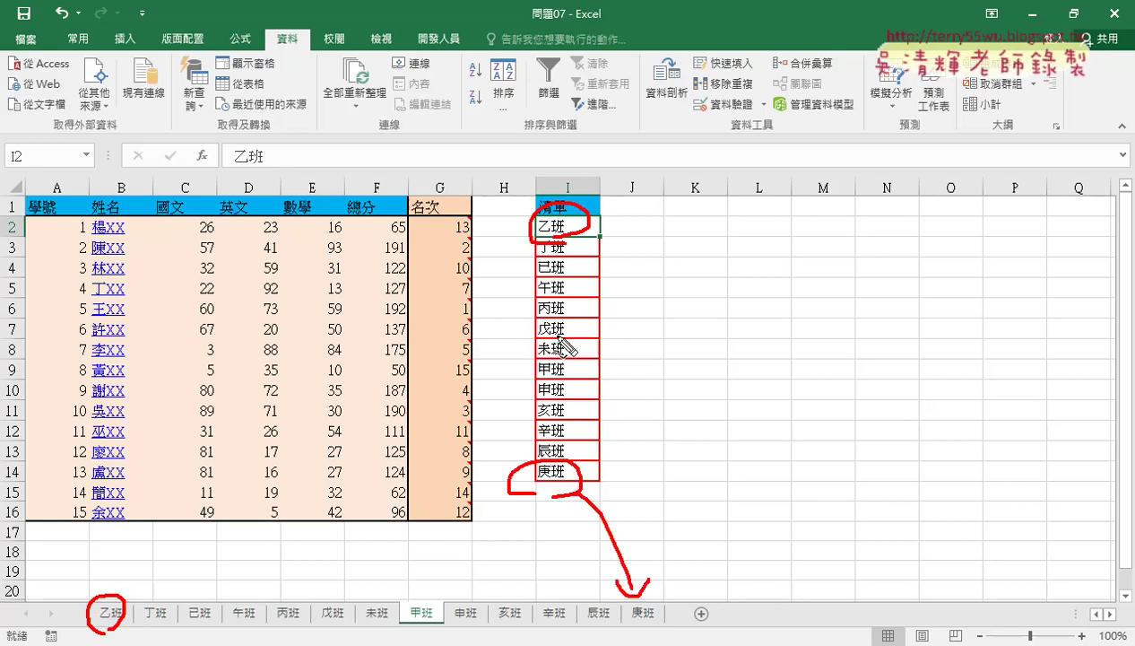
mouse_move(511, 224)
mouse_down()
mouse_move(126, 565)
mouse_move(134, 564)
mouse_up()
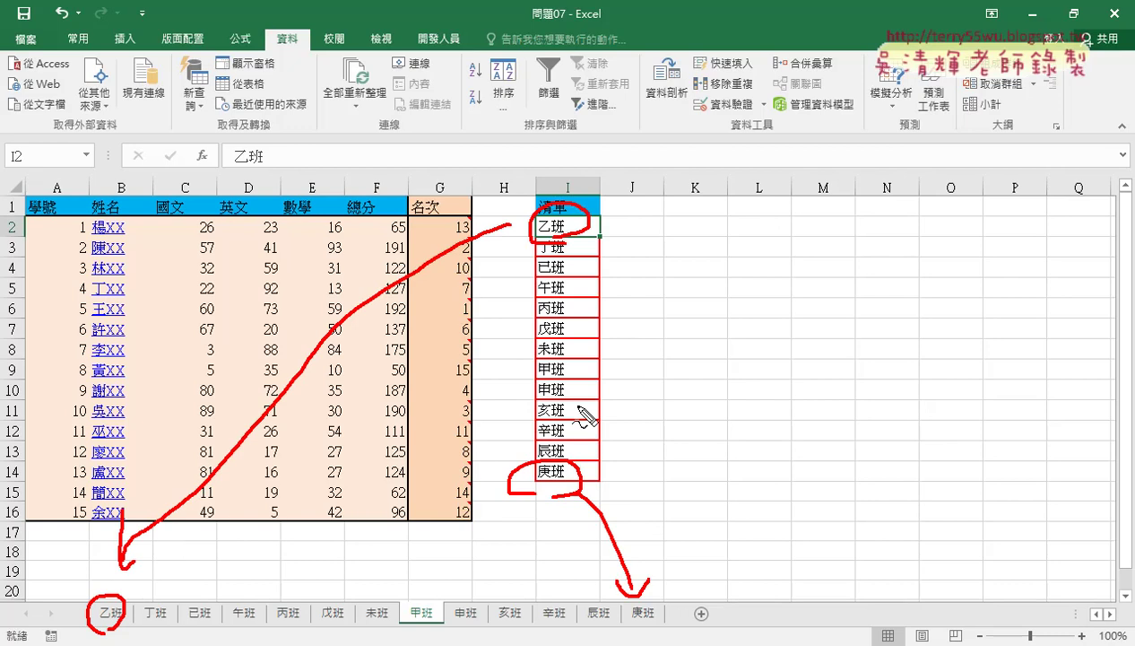
key(Escape)
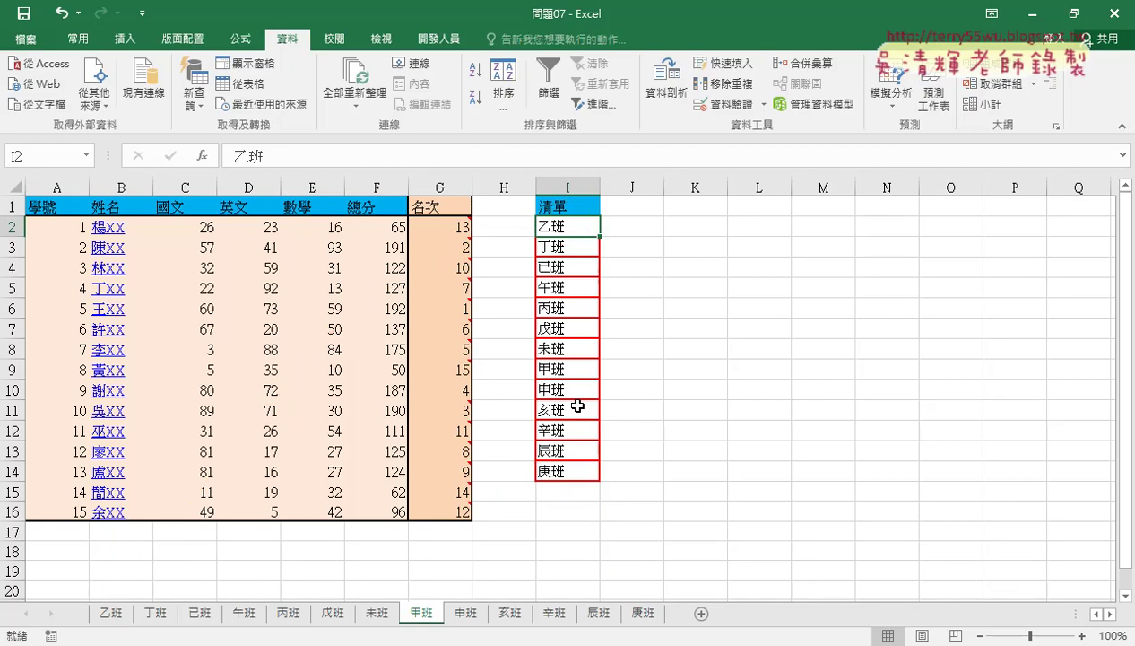
mouse_move(460, 628)
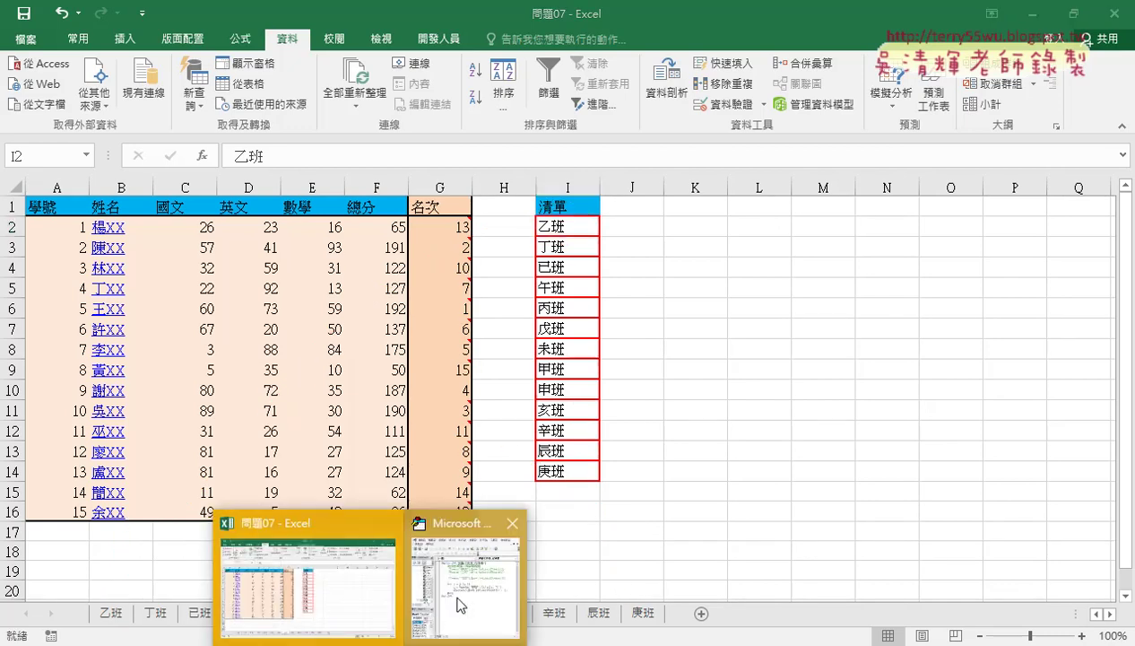
click(457, 604)
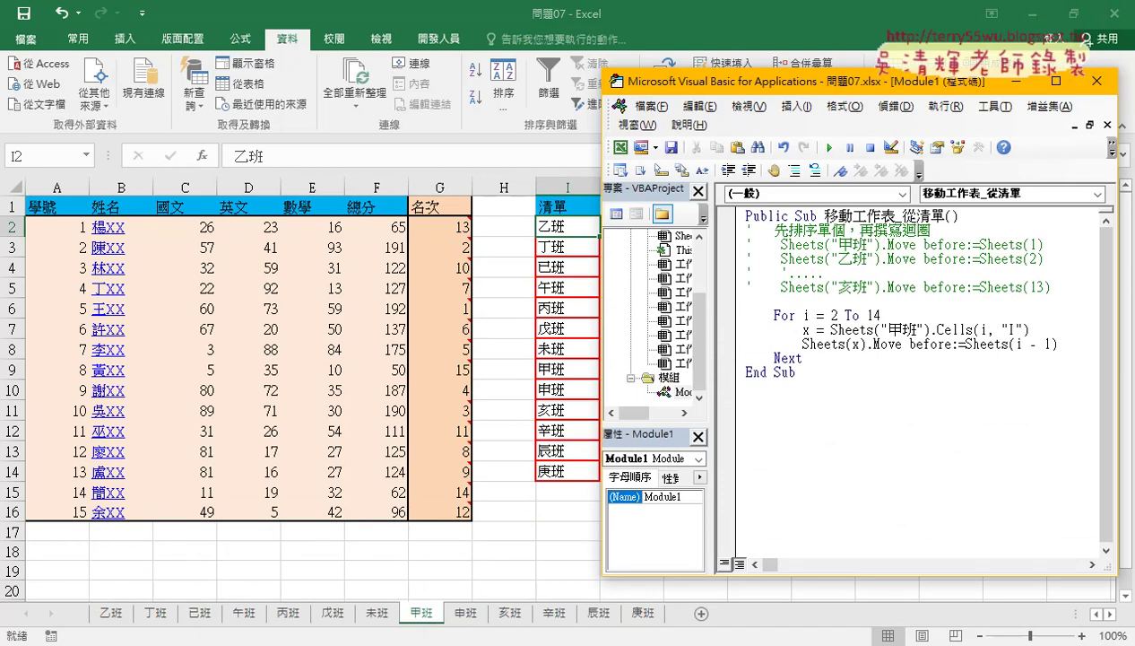
click(279, 560)
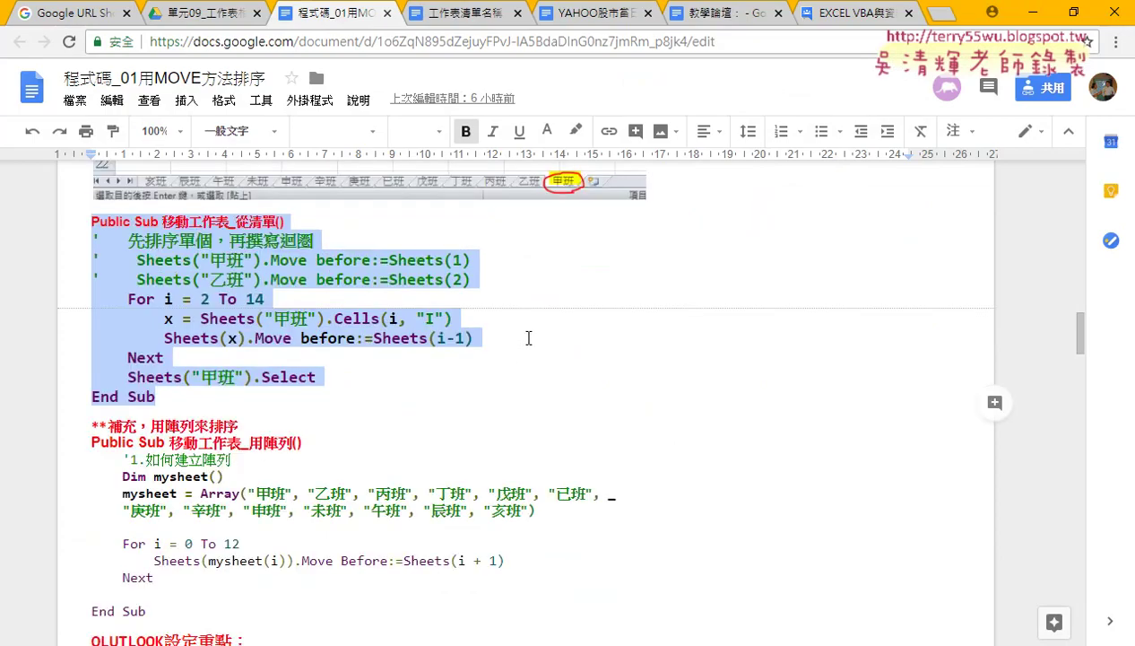
Step: Look over the unit 09 Drive folder, then return to the 程式碼_01用MOVE方法排序 document
scroll(530, 338, up, 2)
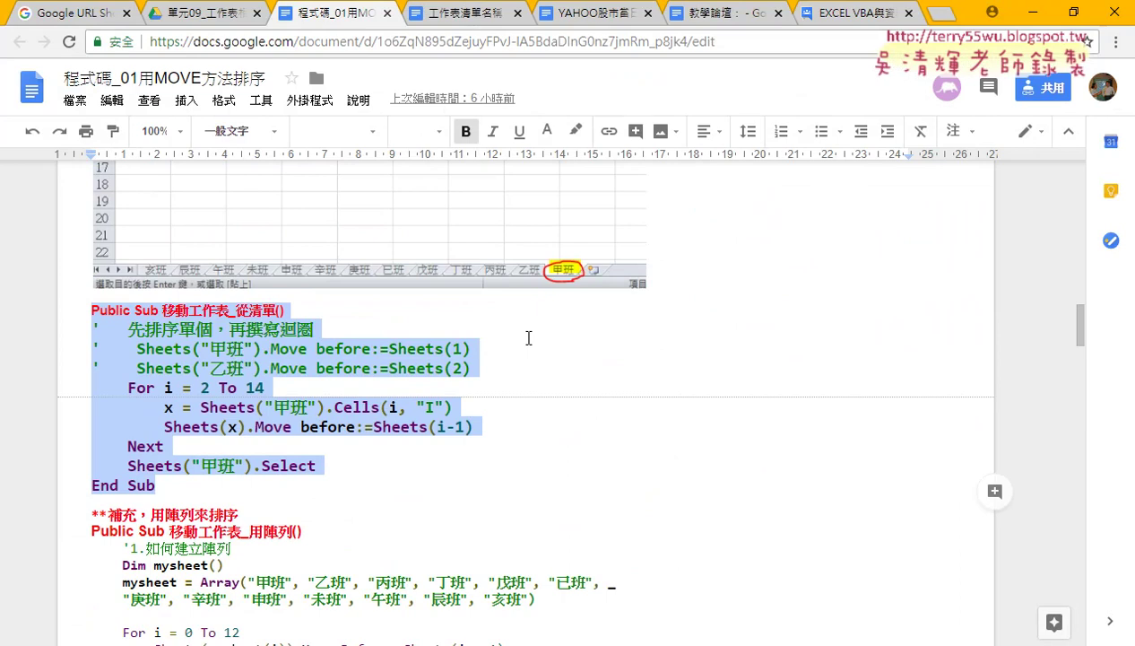
click(194, 14)
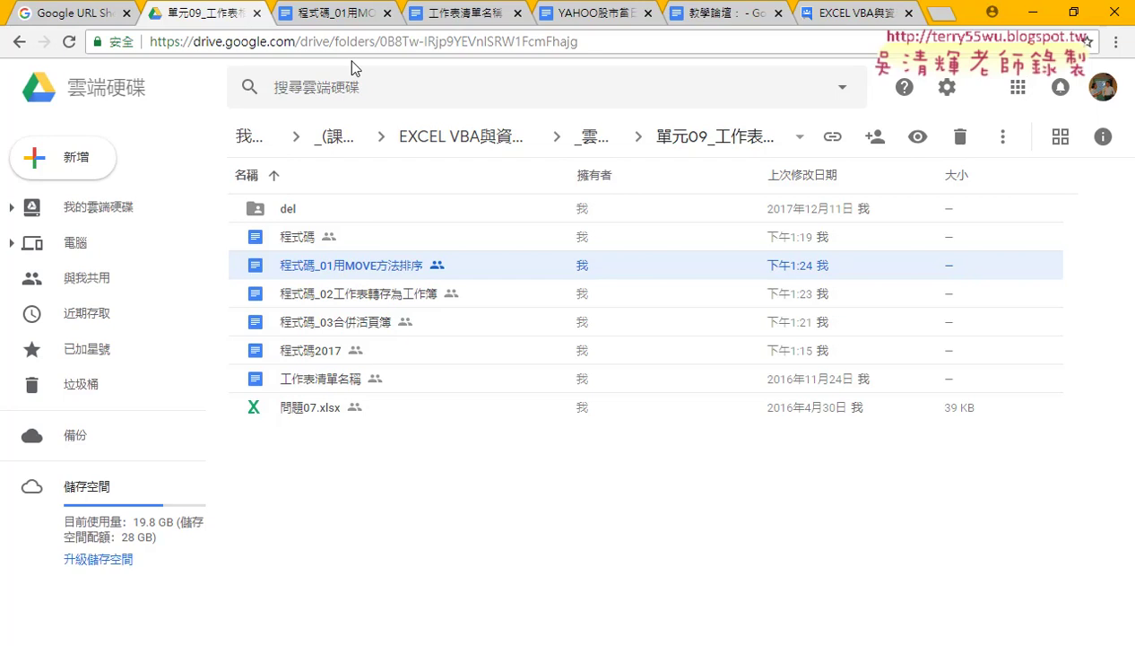
click(346, 14)
Step: Scroll through the code document, then switch to the 工作表清單名稱 document
scroll(648, 307, down, 1)
scroll(649, 307, down, 3)
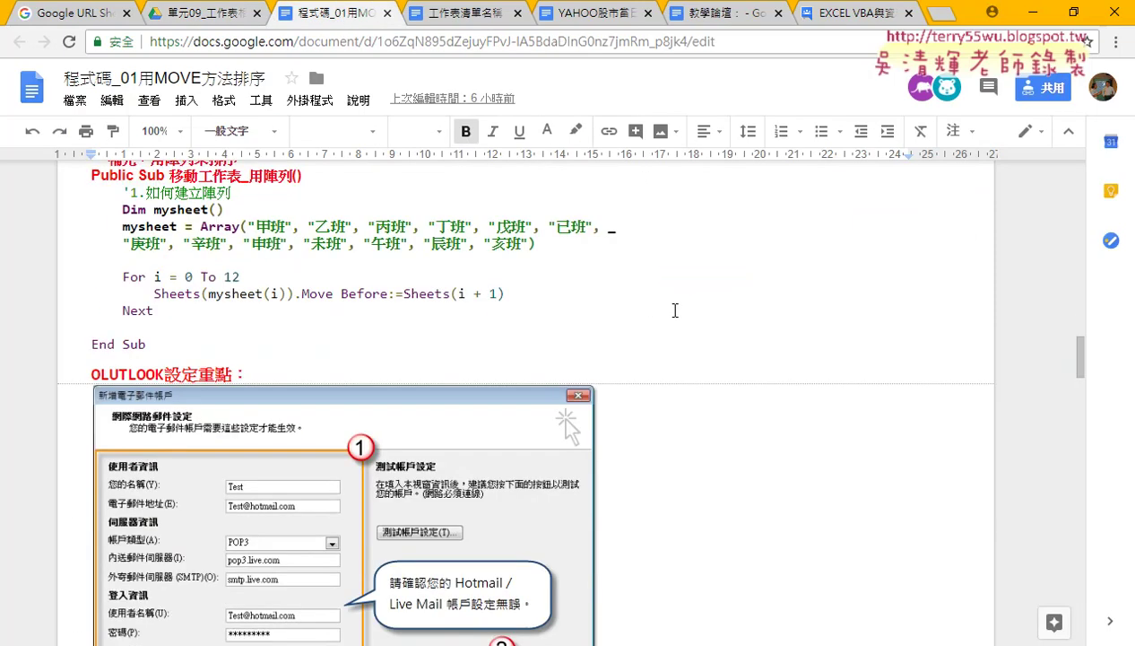
scroll(674, 309, down, 4)
scroll(707, 308, down, 2)
scroll(708, 308, down, 3)
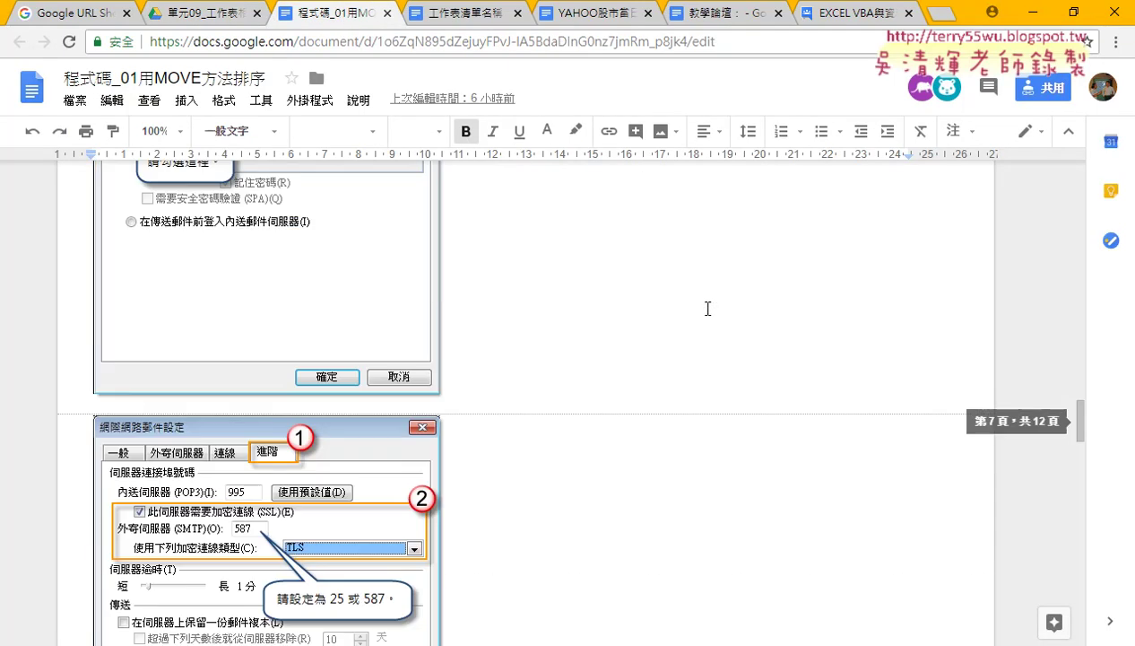
scroll(708, 308, down, 5)
scroll(707, 307, down, 5)
scroll(707, 307, down, 3)
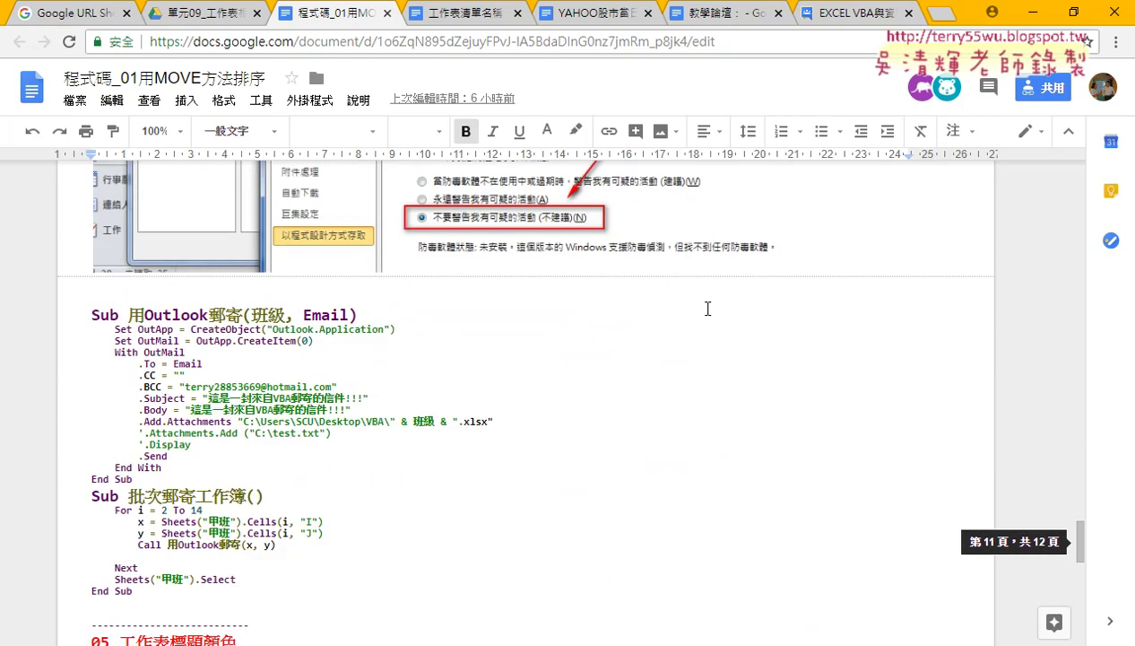
scroll(708, 307, down, 5)
scroll(708, 308, down, 4)
scroll(708, 307, down, 3)
scroll(705, 317, up, 3)
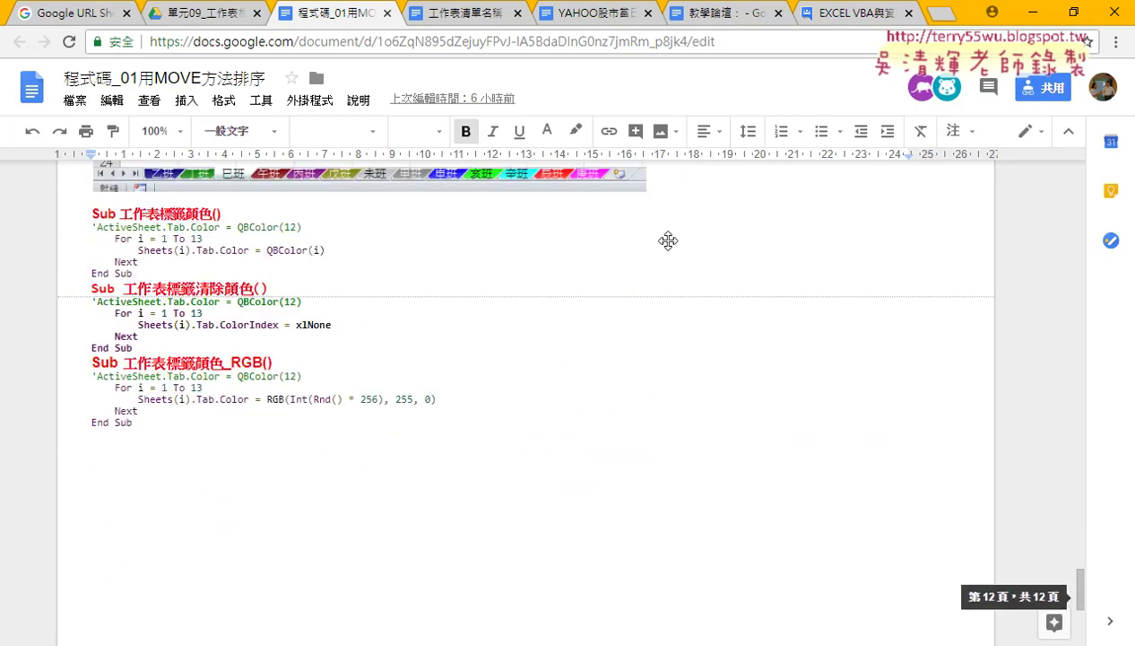
click(460, 16)
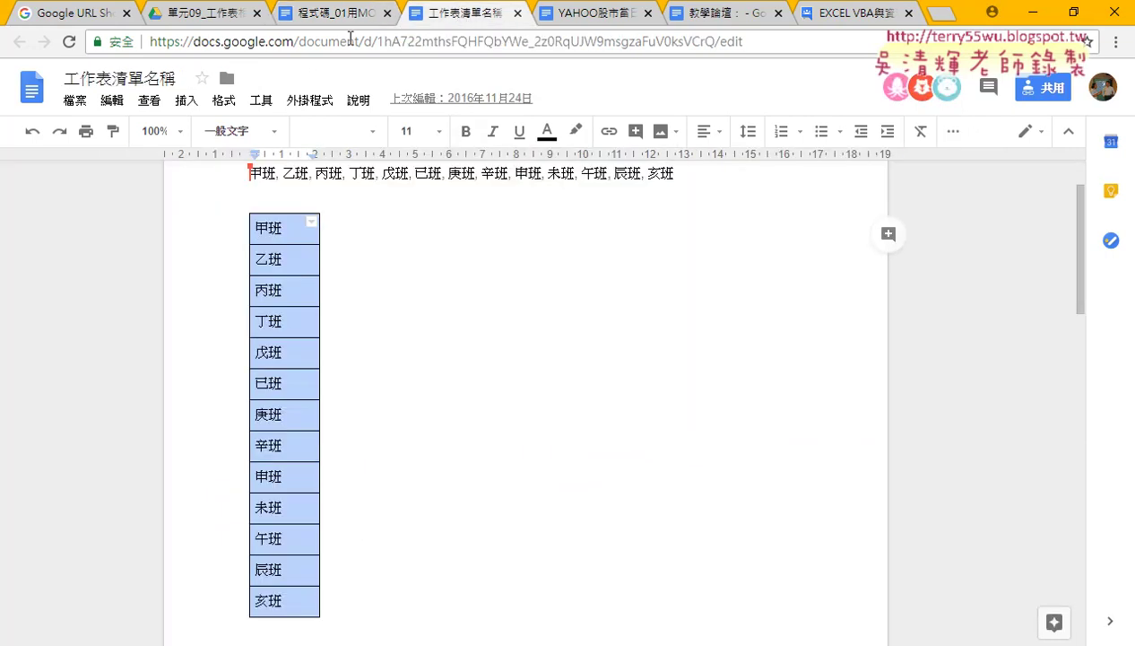
Step: Open 程式碼_02工作表轉存為工作簿 from the unit 09 Drive folder and close the 程式碼_01用MOVE方法排序 tab
click(202, 14)
double_click(395, 294)
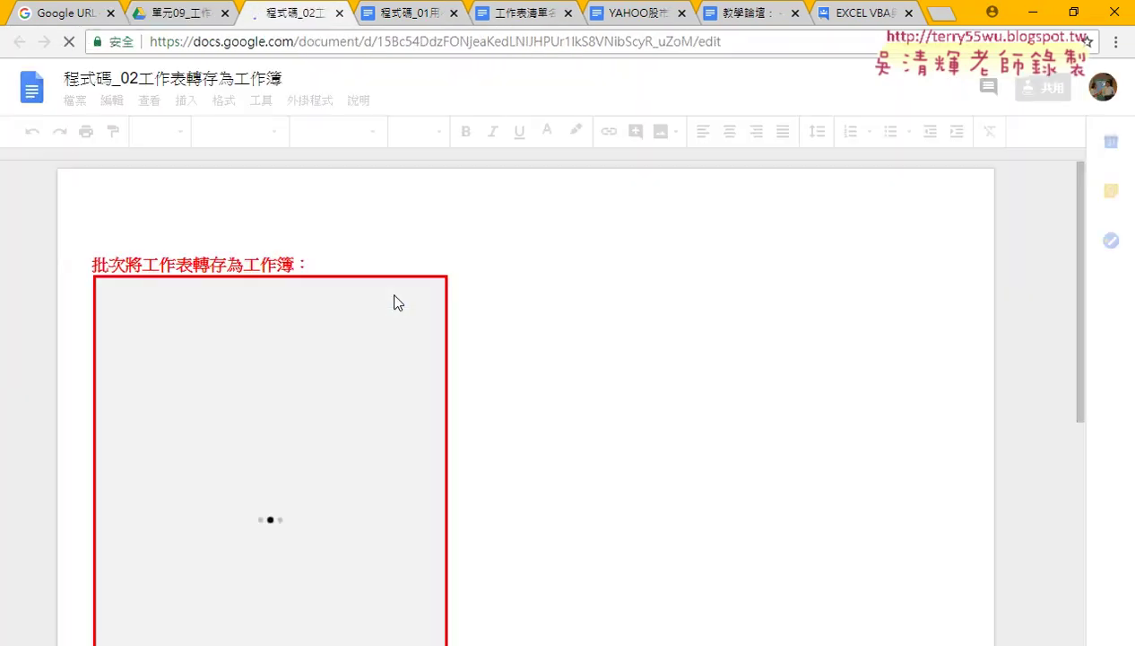
click(455, 14)
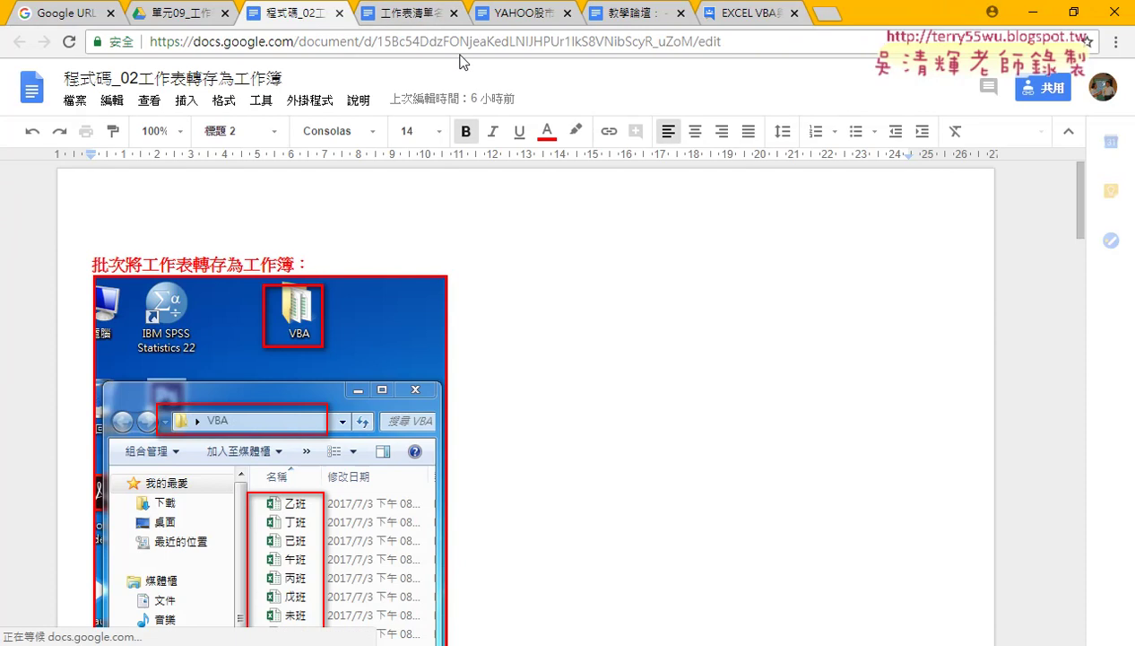